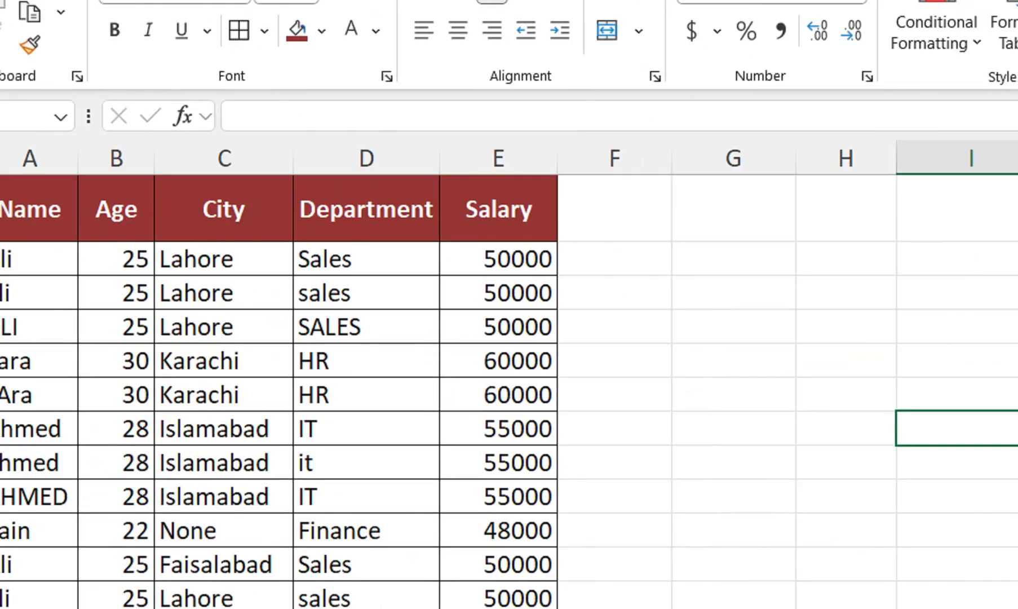
Total the salaries in E2:E19 with a SUM formula in cell G3, and clear that cell
{"action": "left_click", "coordinate": [733, 293]}
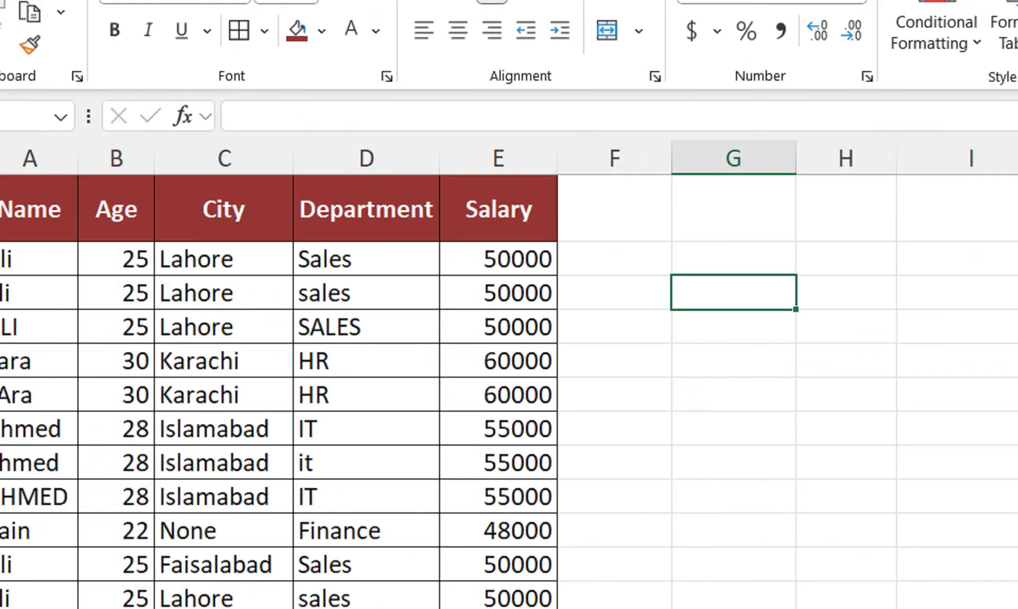
{"action": "type", "text": "=d"}
{"action": "key", "text": "BackSpace"}
{"action": "type", "text": "sum"}
{"action": "key", "text": "Tab"}
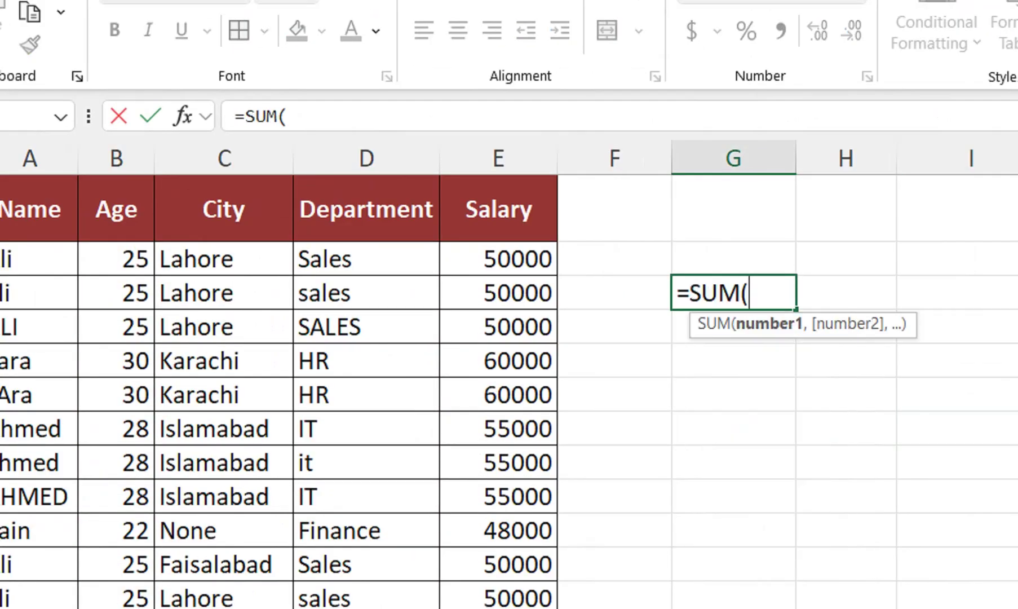
{"action": "left_click_drag", "start_coordinate": [498, 259], "coordinate": [498, 584]}
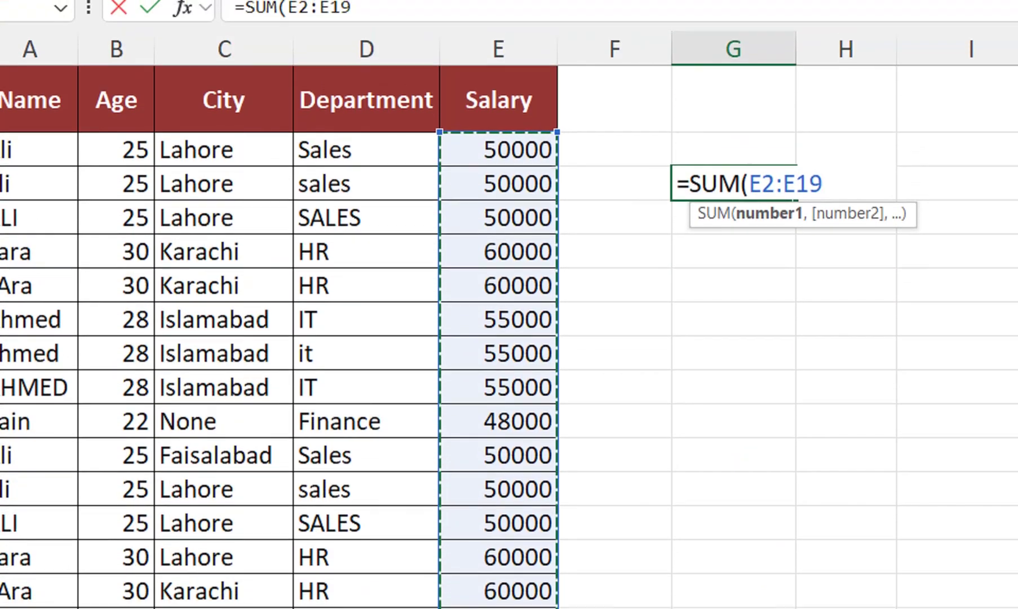
{"action": "type", "text": ")"}
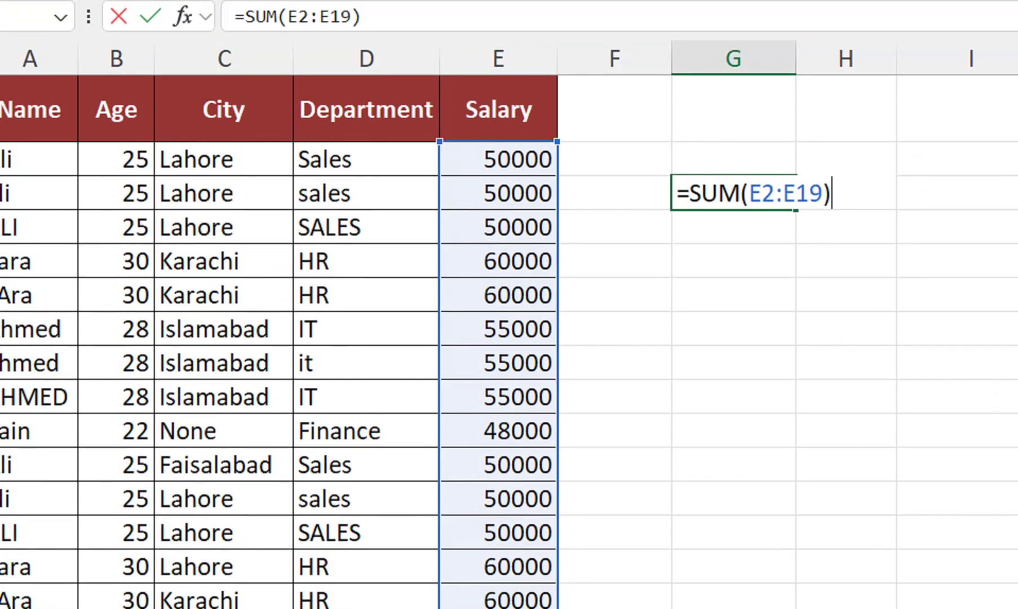
{"action": "key", "text": "Return"}
{"action": "key", "text": "Up"}
{"action": "key", "text": "Delete"}
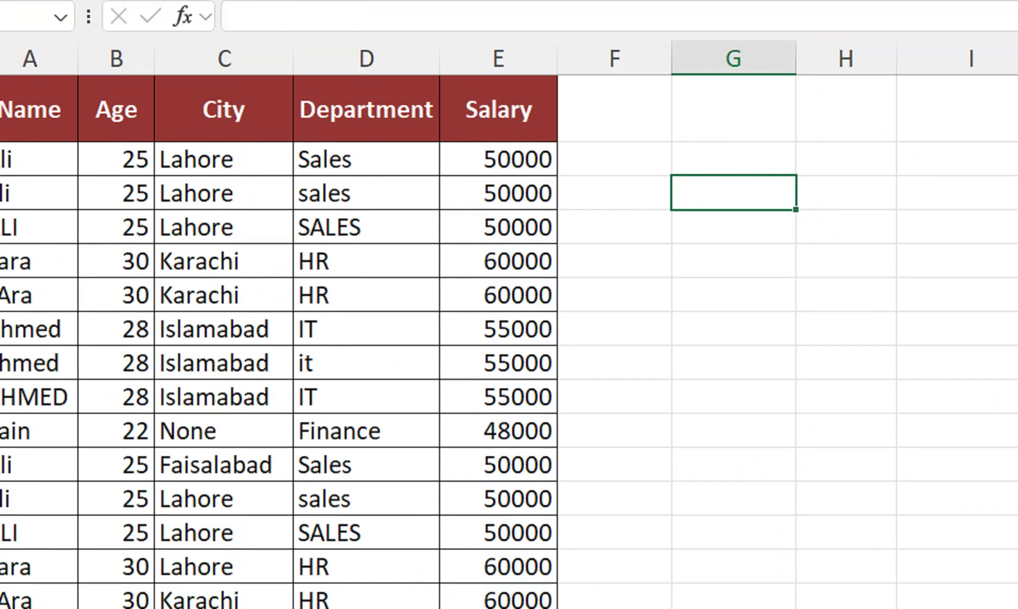
Total the Salary column with AutoSum in the empty cell below it, E20, and delete that total
{"action": "left_click", "coordinate": [498, 446]}
{"action": "key", "text": "Down"}
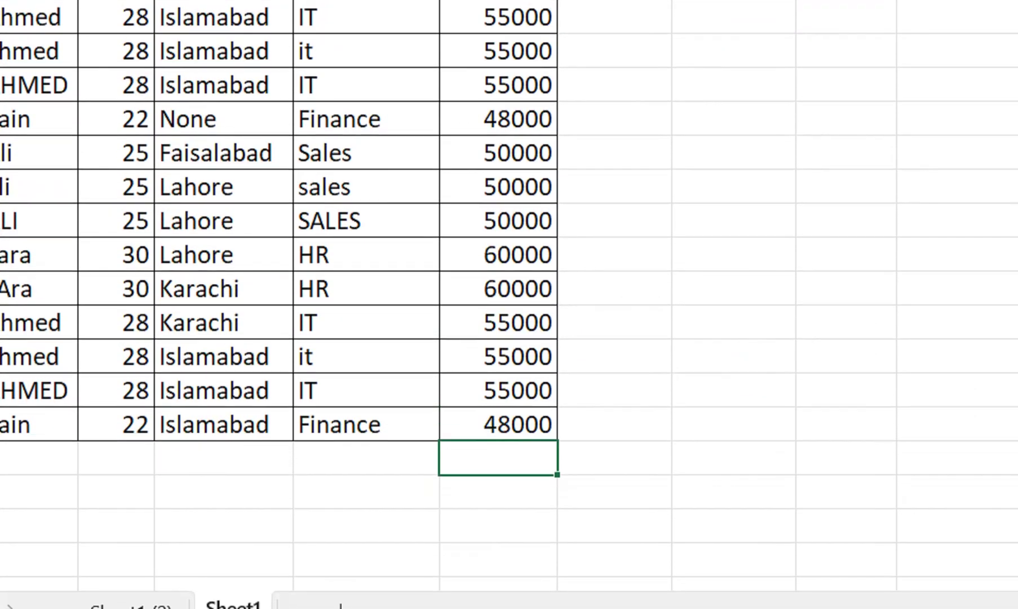
{"action": "key", "text": "alt+equal"}
{"action": "scroll", "coordinate": [508, 281], "scroll_direction": "up", "scroll_amount": 1}
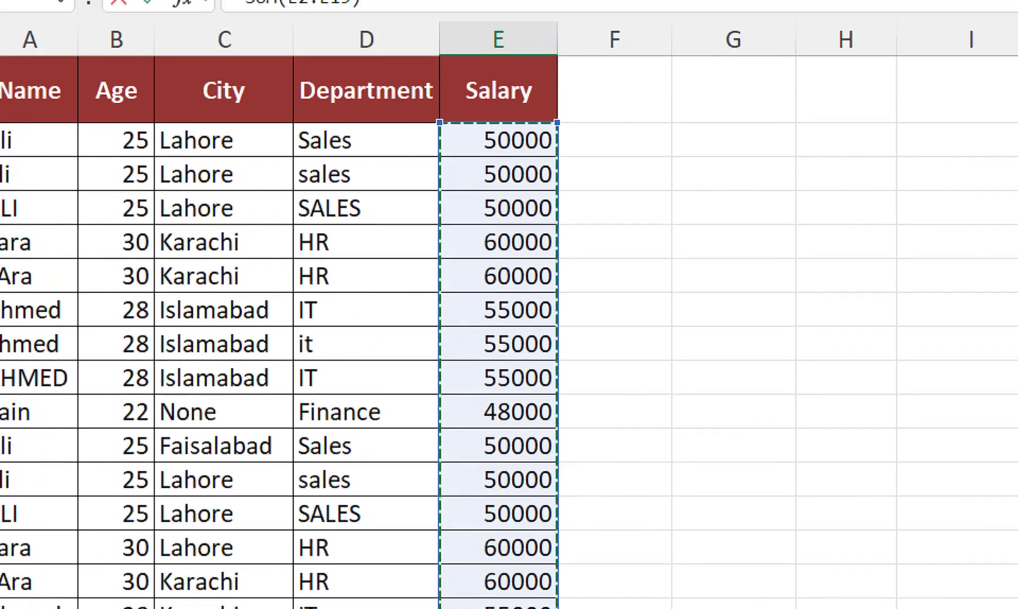
{"action": "key", "text": "Return"}
{"action": "key", "text": "Up"}
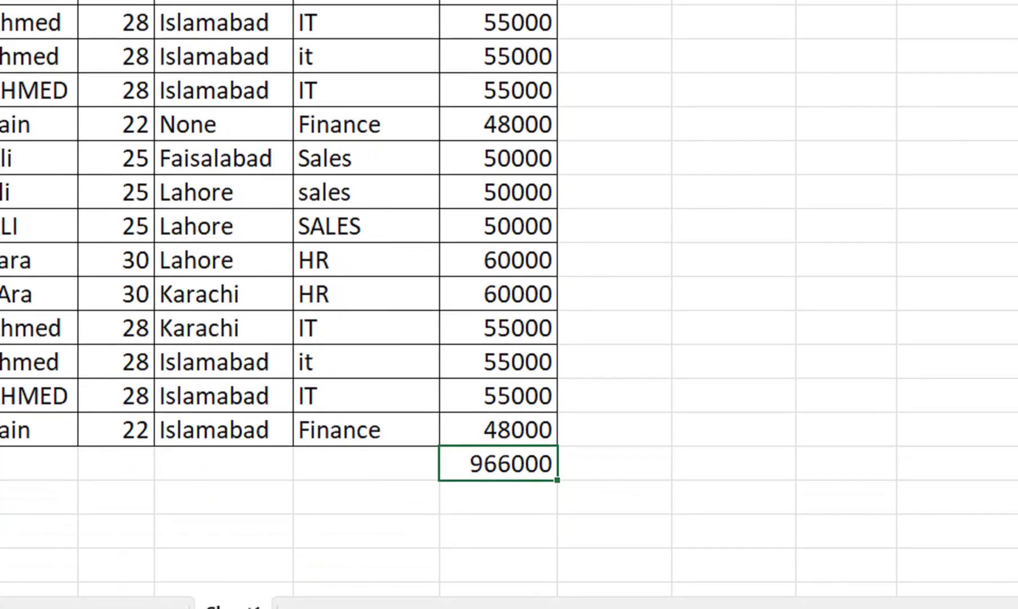
{"action": "key", "text": "Delete"}
List the distinct departments from D2:D19 with a UNIQUE formula in cell H4
{"action": "left_click", "coordinate": [734, 130]}
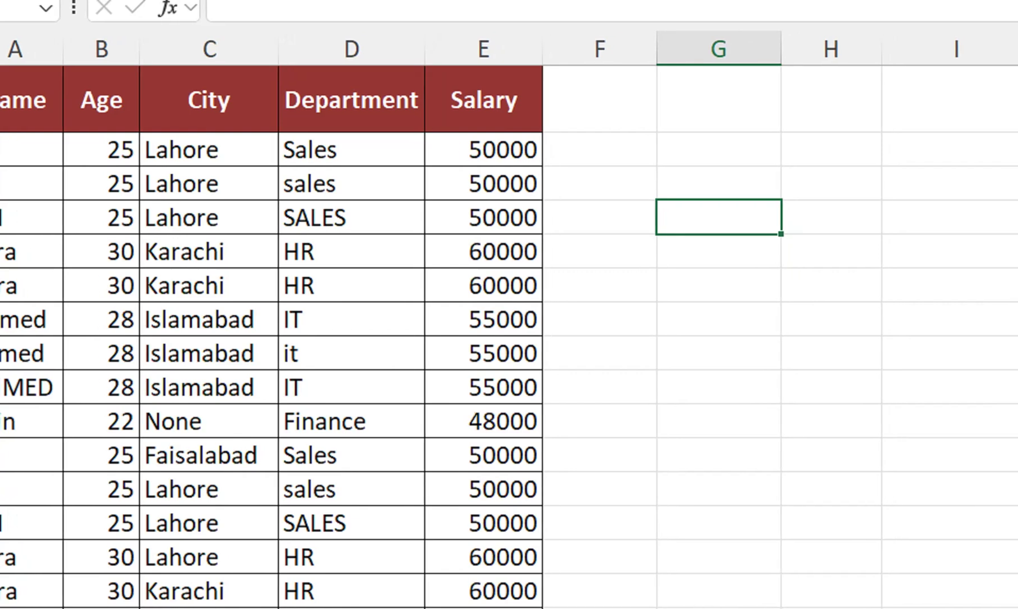
{"action": "key", "text": "Right"}
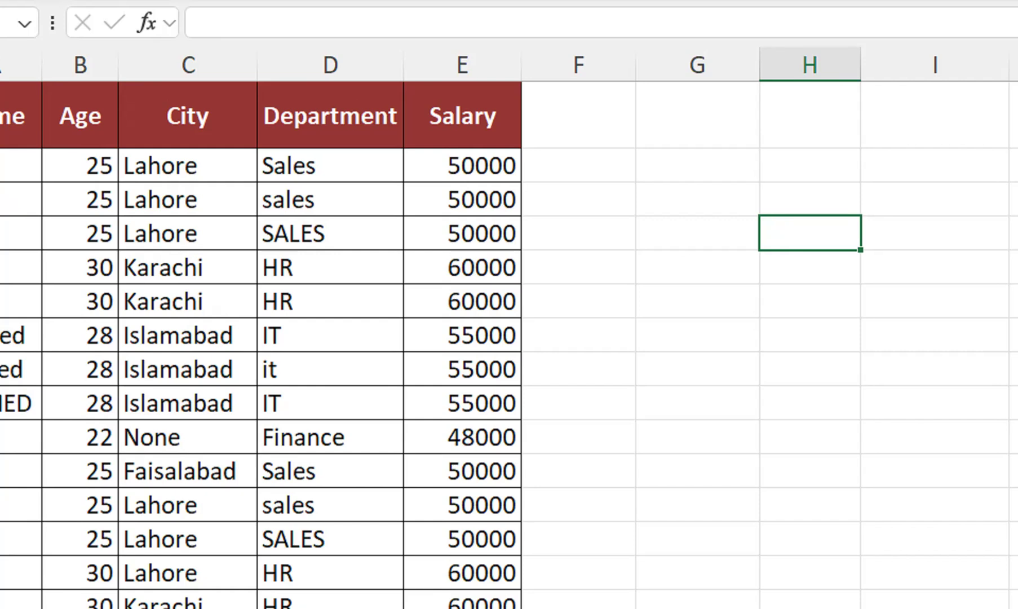
{"action": "type", "text": "=uni"}
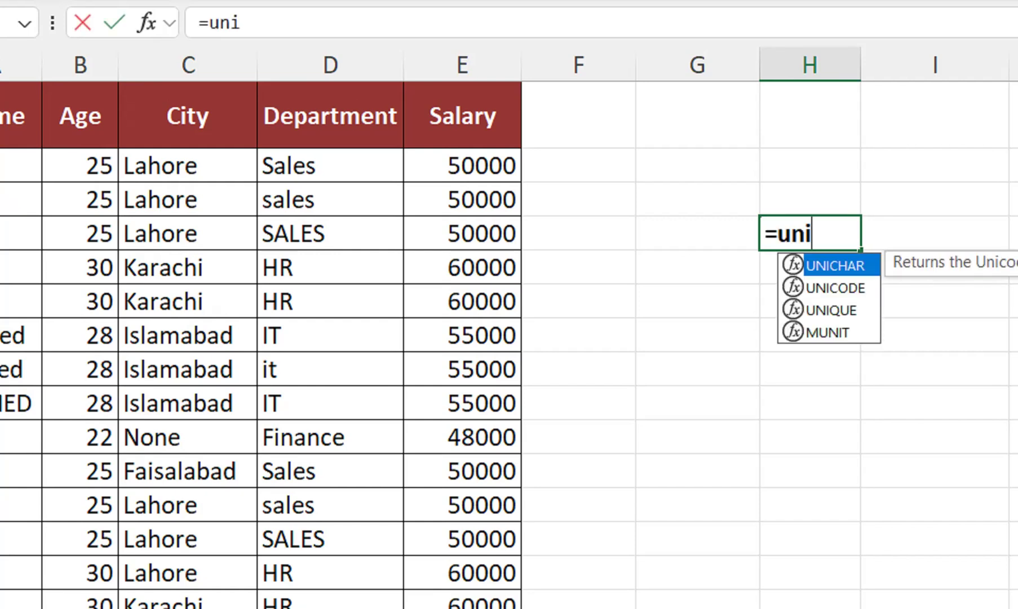
{"action": "key", "text": "Down"}
{"action": "key", "text": "Down"}
{"action": "key", "text": "Tab"}
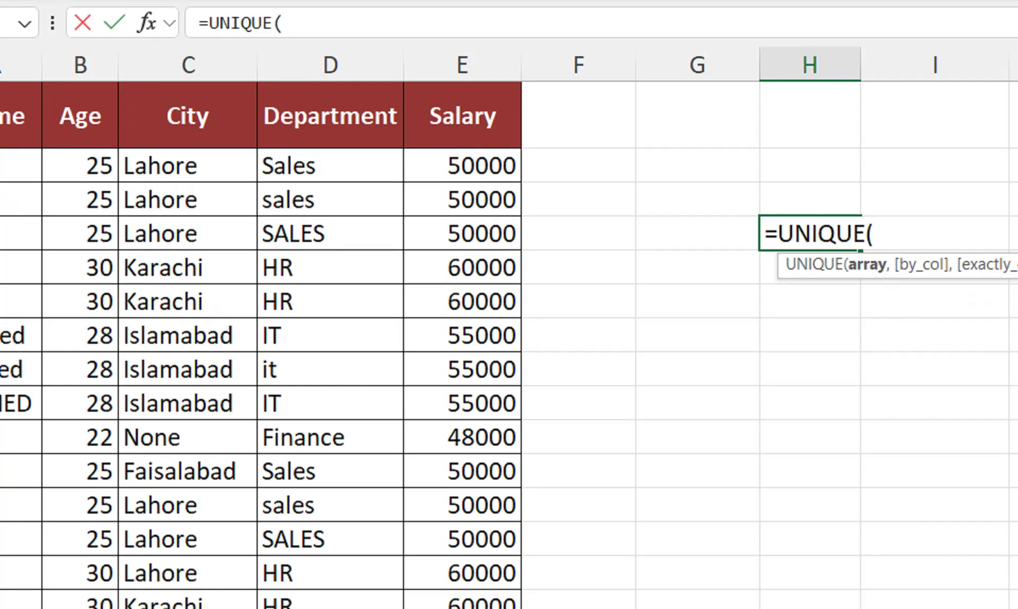
{"action": "key", "text": "Left"}
{"action": "key", "text": "Left"}
{"action": "key", "text": "Left"}
{"action": "key", "text": "Left"}
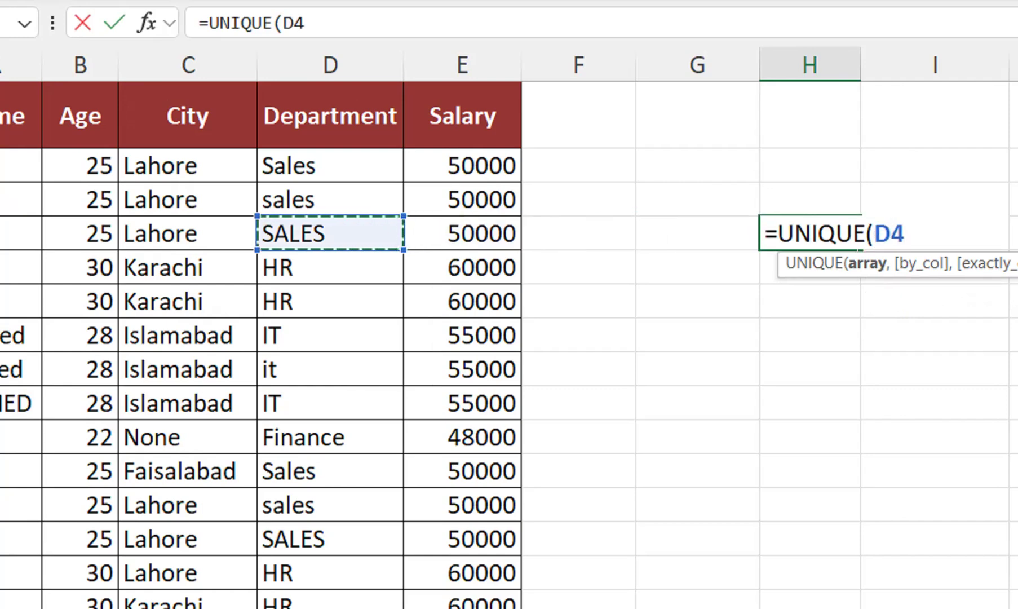
{"action": "key", "text": "Up"}
{"action": "key", "text": "Up"}
{"action": "key", "text": "shift+Down"}
{"action": "key", "text": "shift+Down"}
{"action": "key", "text": "shift+Down"}
{"action": "key", "text": "shift+Down"}
{"action": "key", "text": "shift+Down"}
{"action": "key", "text": "shift+Down"}
{"action": "key", "text": "shift+Down"}
{"action": "key", "text": "shift+Down"}
{"action": "key", "text": "shift+Down"}
{"action": "key", "text": "shift+Down"}
{"action": "key", "text": "shift+Down"}
{"action": "key", "text": "shift+Down"}
{"action": "key", "text": "shift+Down"}
{"action": "key", "text": "shift+Down"}
{"action": "key", "text": "shift+Down"}
{"action": "key", "text": "shift+Down"}
{"action": "key", "text": "shift+Down"}
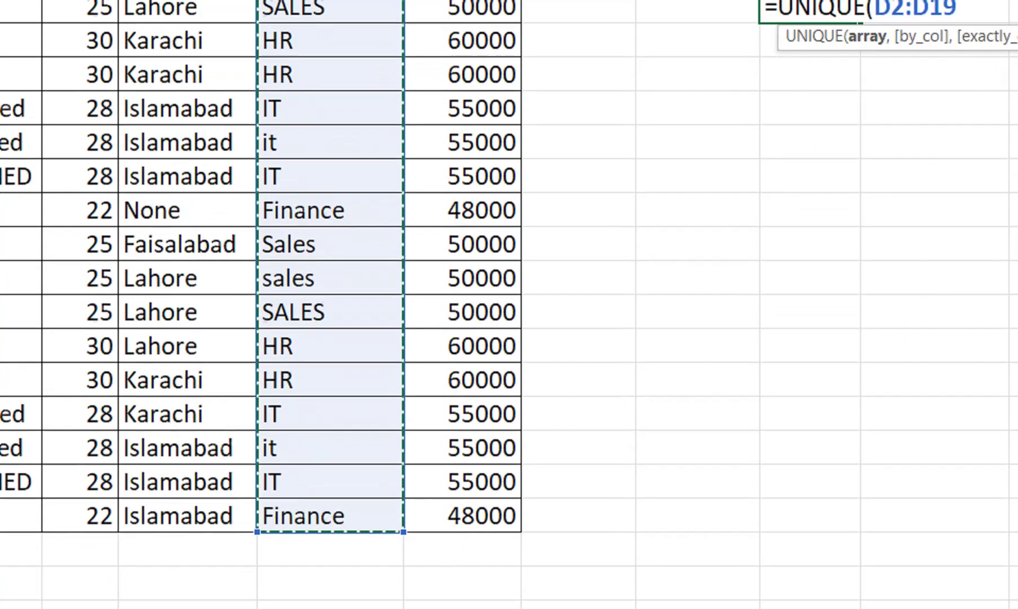
{"action": "type", "text": ")"}
{"action": "key", "text": "Return"}
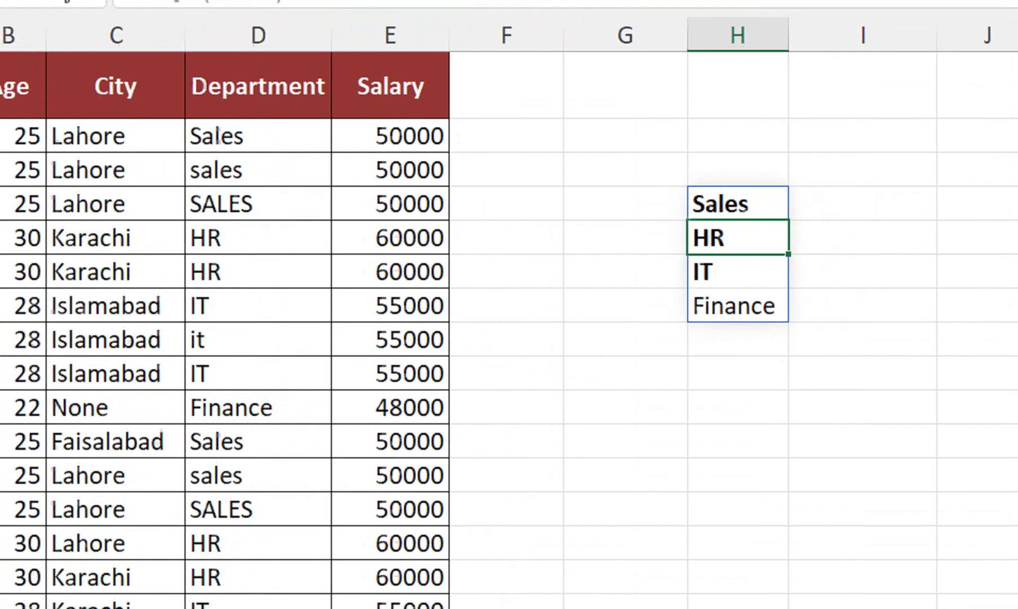
Begin a SUMIF formula in cell I4 with the absolute department range $D$2:$D$19 as its range
{"action": "key", "text": "Up"}
{"action": "key", "text": "Right"}
{"action": "type", "text": "=sum"}
{"action": "key", "text": "Down"}
{"action": "key", "text": "Tab"}
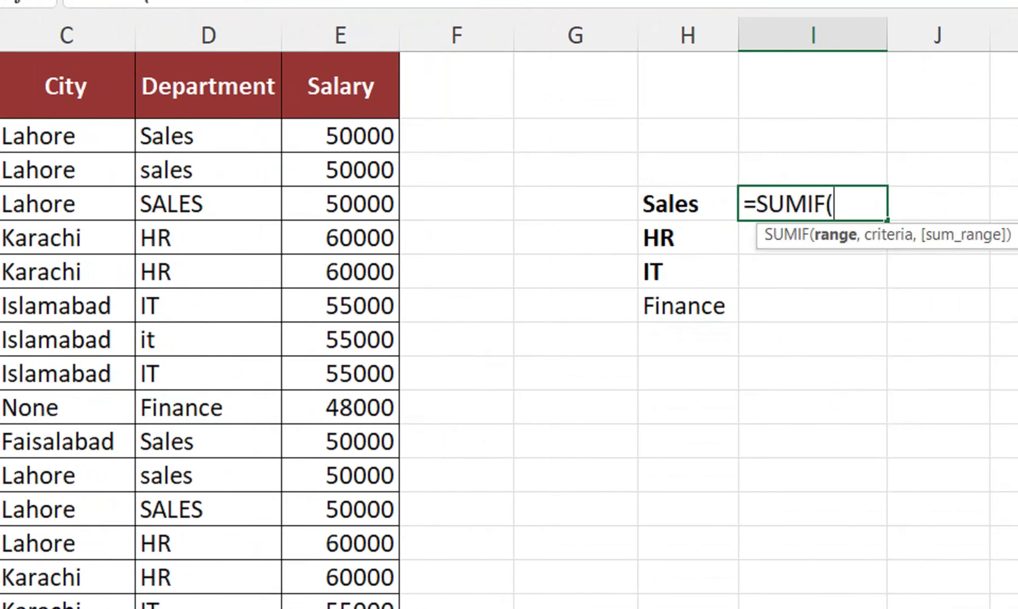
{"action": "key", "text": "Left"}
{"action": "key", "text": "Left"}
{"action": "key", "text": "Left"}
{"action": "key", "text": "Left"}
{"action": "key", "text": "Left"}
{"action": "key", "text": "Up"}
{"action": "key", "text": "Up"}
{"action": "key", "text": "ctrl+shift+Down"}
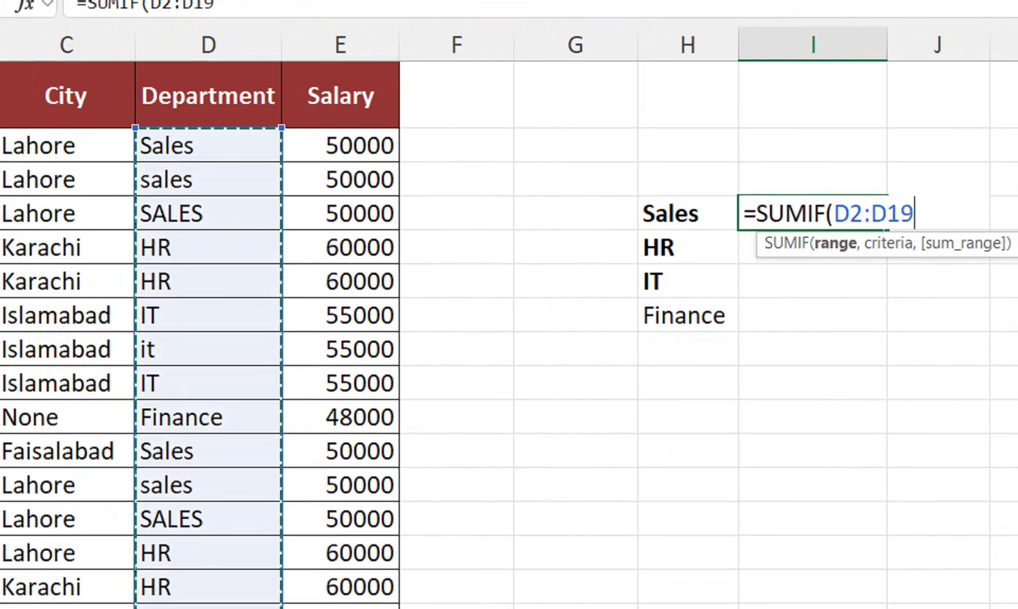
{"action": "key", "text": "F4"}
{"action": "type", "text": ","}
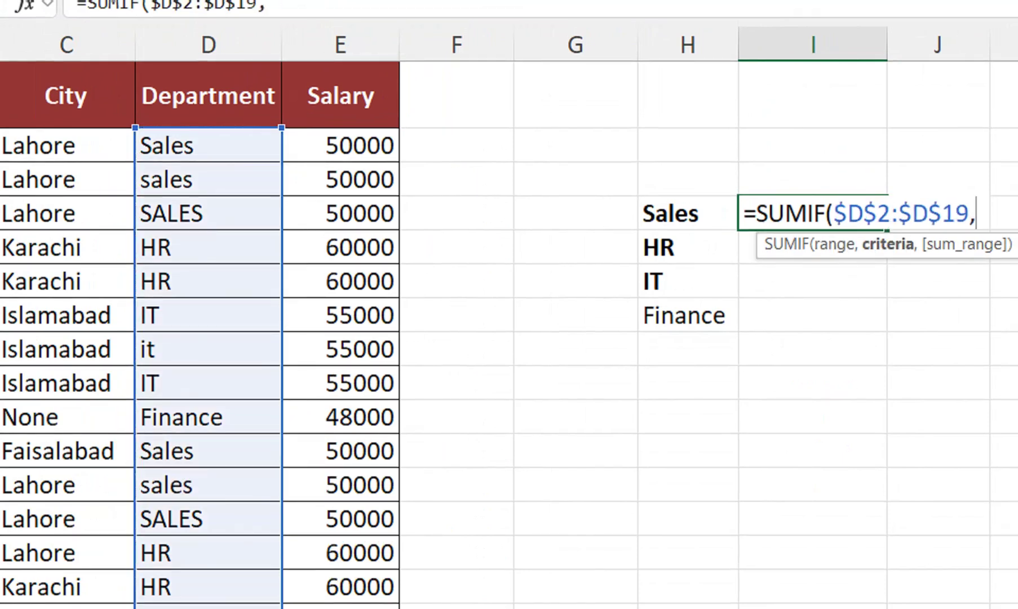
Complete the SUMIF formula with criteria H4 and sum range $E$2:$E$19, and fill it down to I7
{"action": "key", "text": "Left"}
{"action": "type", "text": ","}
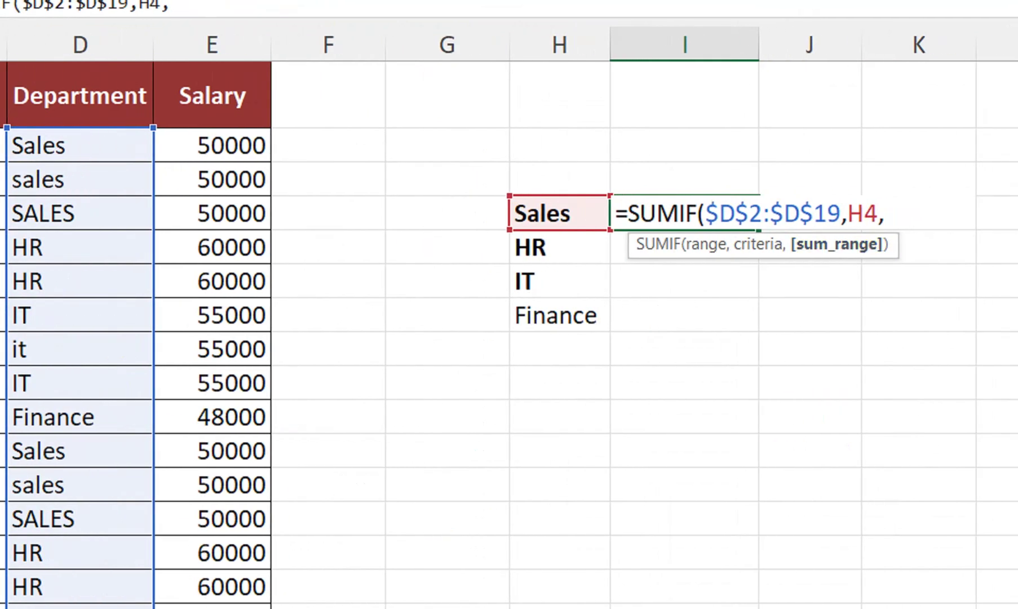
{"action": "key", "text": "Left"}
{"action": "key", "text": "Left"}
{"action": "key", "text": "Left"}
{"action": "key", "text": "Left"}
{"action": "key", "text": "Up"}
{"action": "key", "text": "Up"}
{"action": "key", "text": "ctrl+shift+Down"}
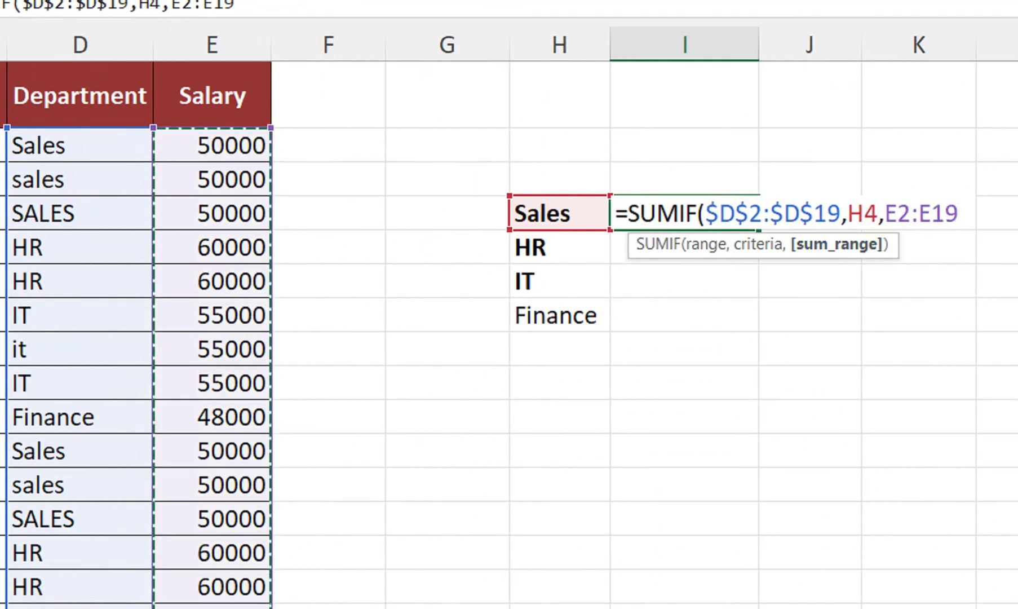
{"action": "key", "text": "F4"}
{"action": "type", "text": ")"}
{"action": "key", "text": "Return"}
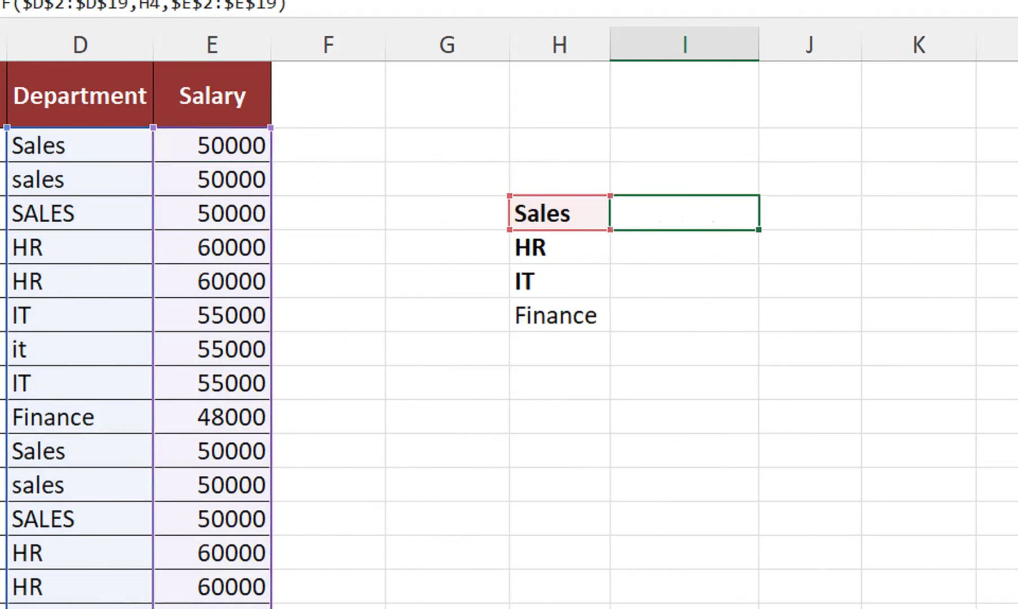
{"action": "key", "text": "Up"}
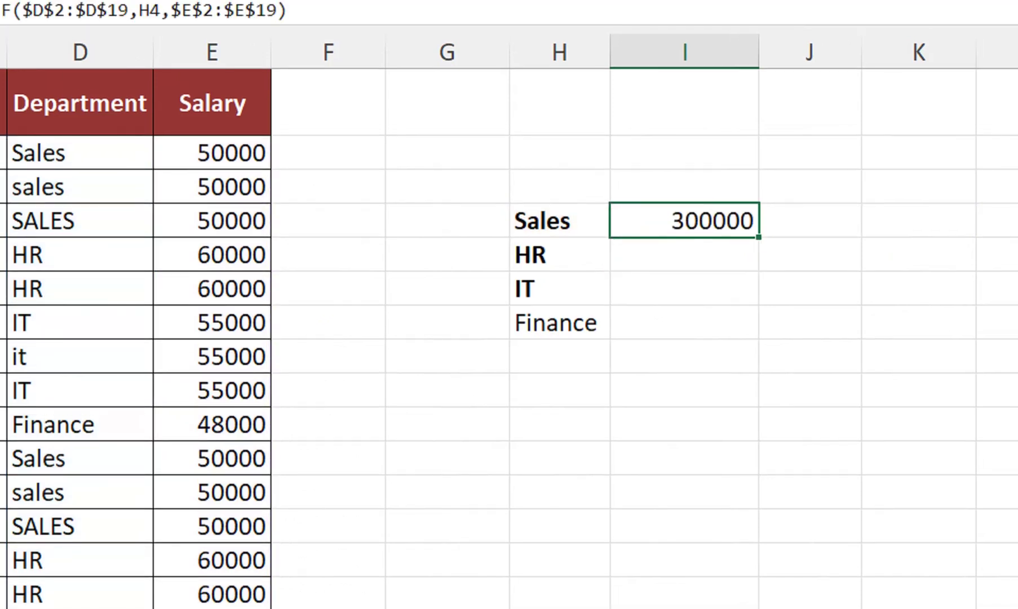
{"action": "left_click_drag", "start_coordinate": [759, 238], "coordinate": [759, 333]}
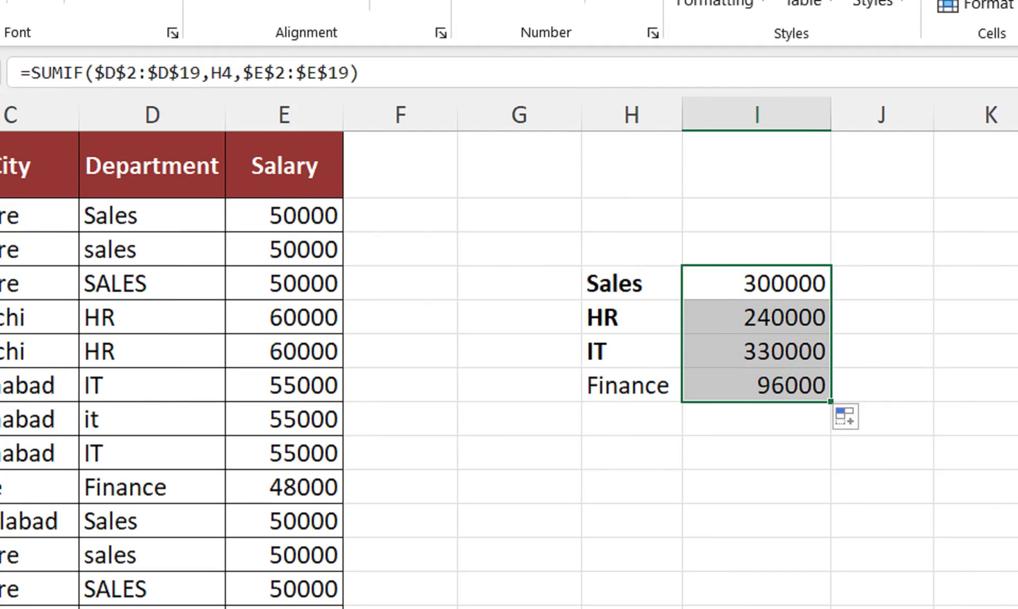
Copy the Department column with its header to K1, and clear the department summary in H4:I7
{"action": "left_click_drag", "start_coordinate": [152, 166], "coordinate": [191, 490]}
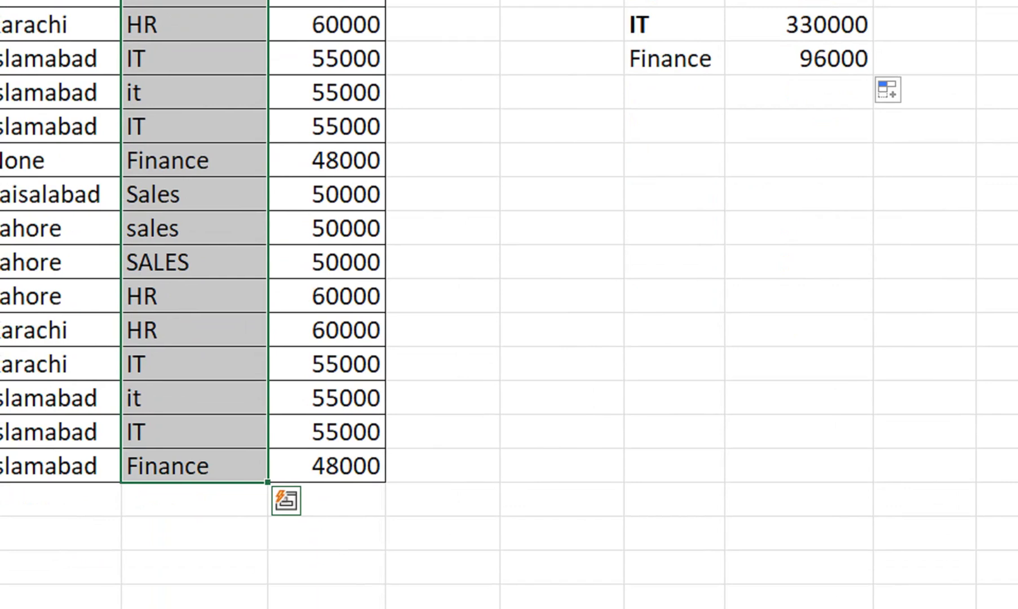
{"action": "key", "text": "ctrl+c"}
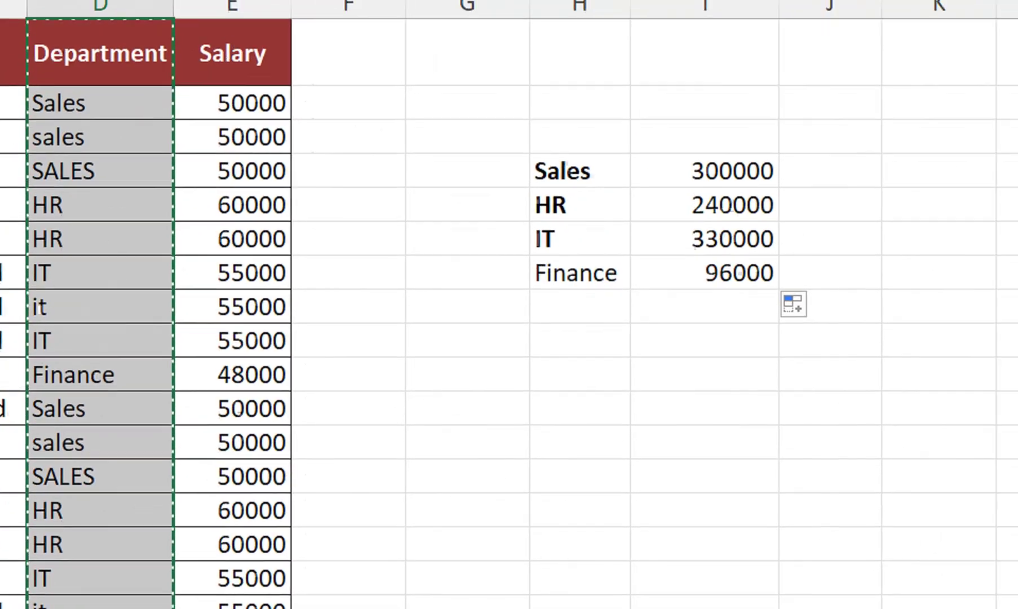
{"action": "left_click", "coordinate": [826, 122]}
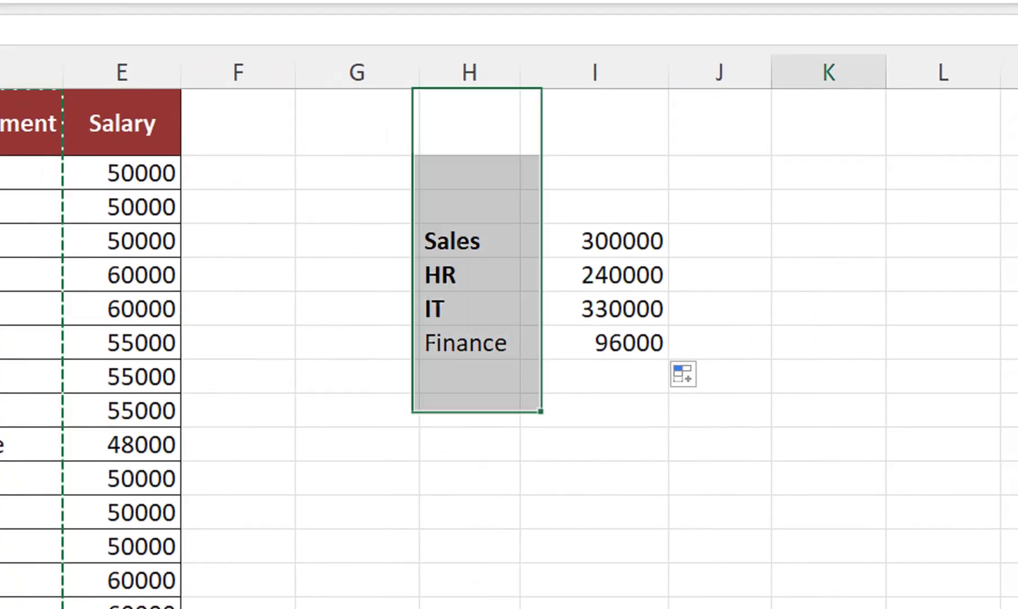
{"action": "key", "text": "ctrl+v"}
{"action": "left_click_drag", "start_coordinate": [460, 252], "coordinate": [586, 353]}
{"action": "key", "text": "Delete"}
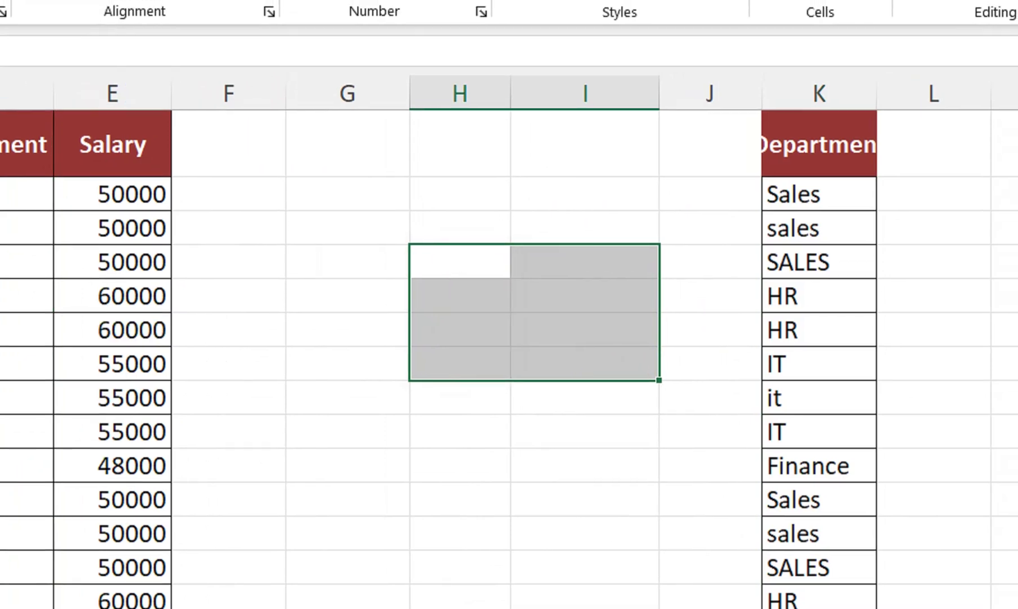
Move the copied Department list from K1:K19 to start at J22, and autofit the width of column J
{"action": "left_click", "coordinate": [821, 134]}
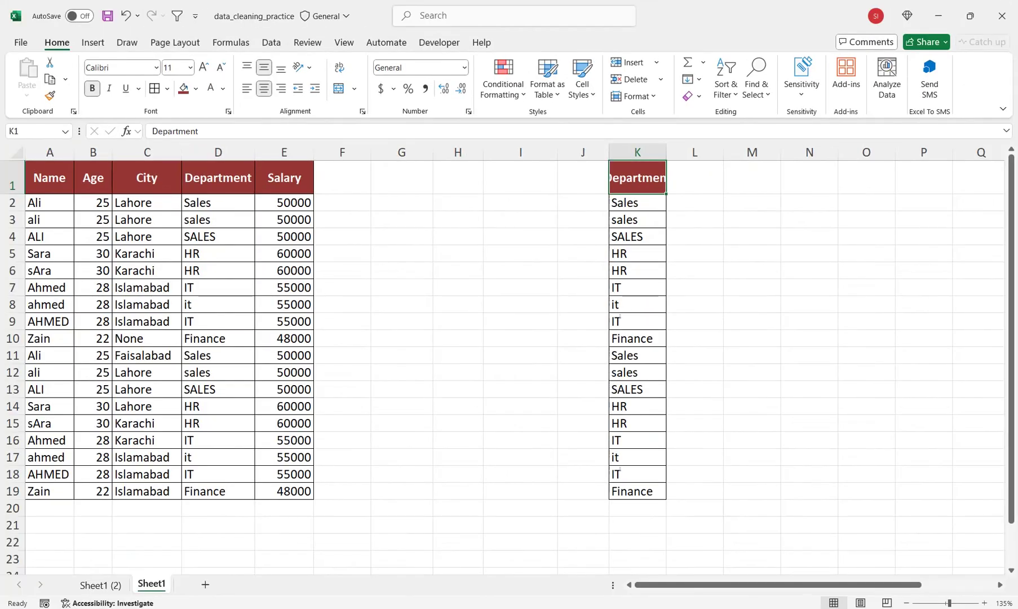
{"action": "left_click_drag", "start_coordinate": [637, 178], "coordinate": [632, 492]}
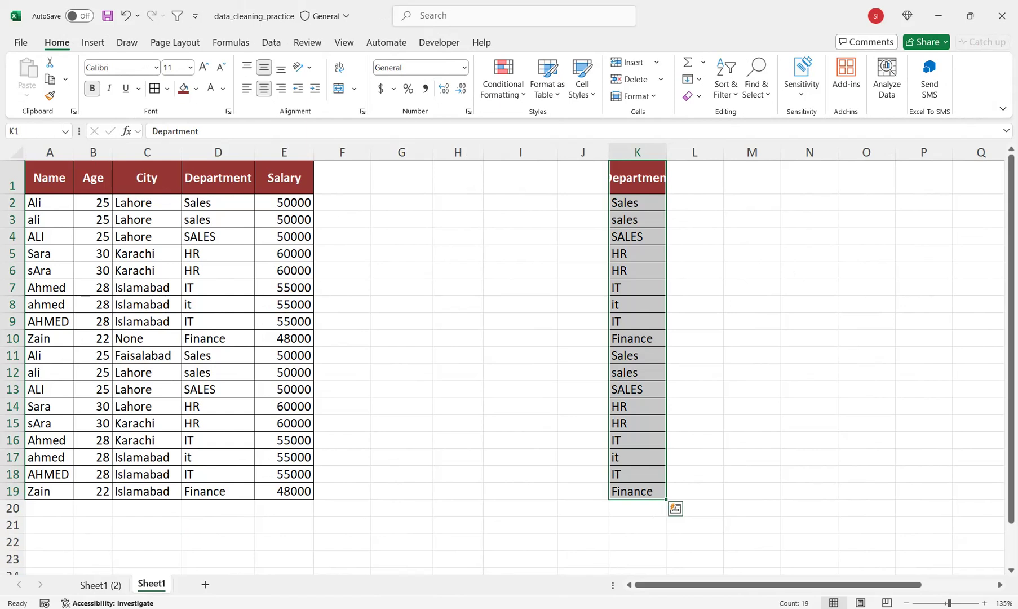
{"action": "left_click_drag", "start_coordinate": [609, 181], "coordinate": [586, 543]}
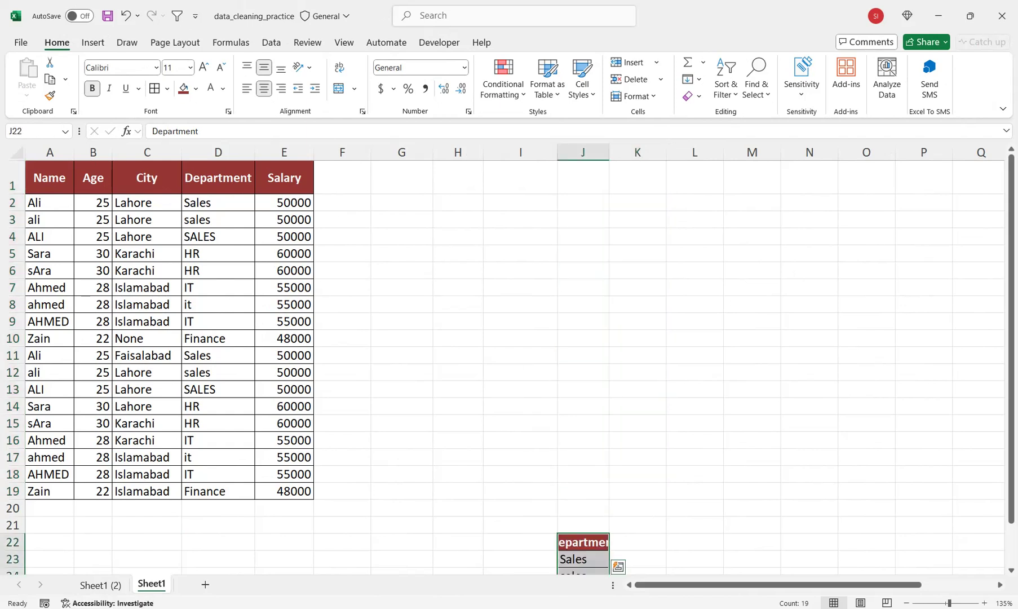
{"action": "double_click", "coordinate": [609, 152]}
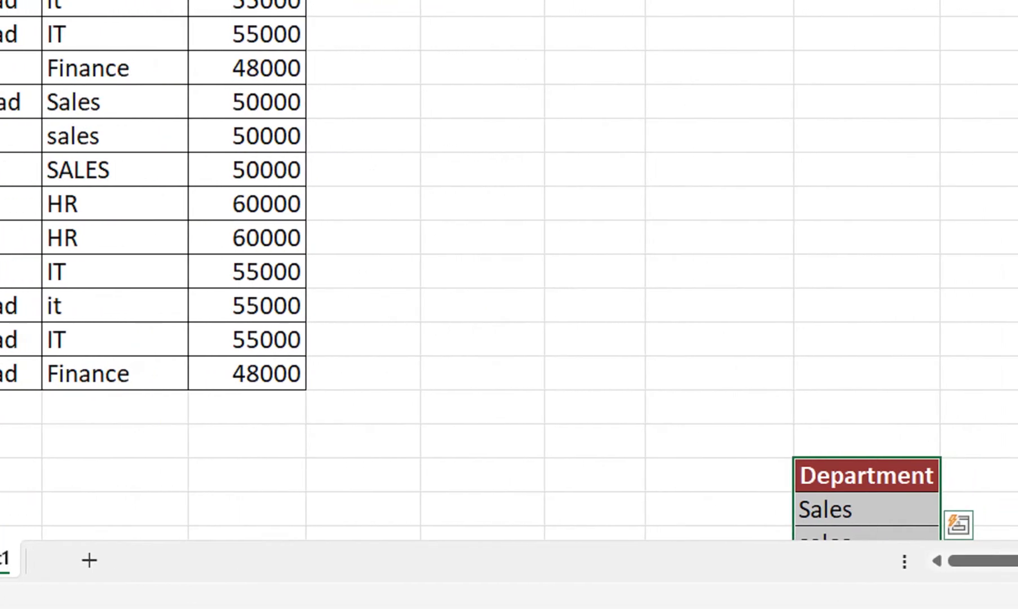
Move the Department list starting at J22 to cell A1 of a new sheet, and autofit the width of column A
{"action": "key", "text": "ctrl+shift+Down"}
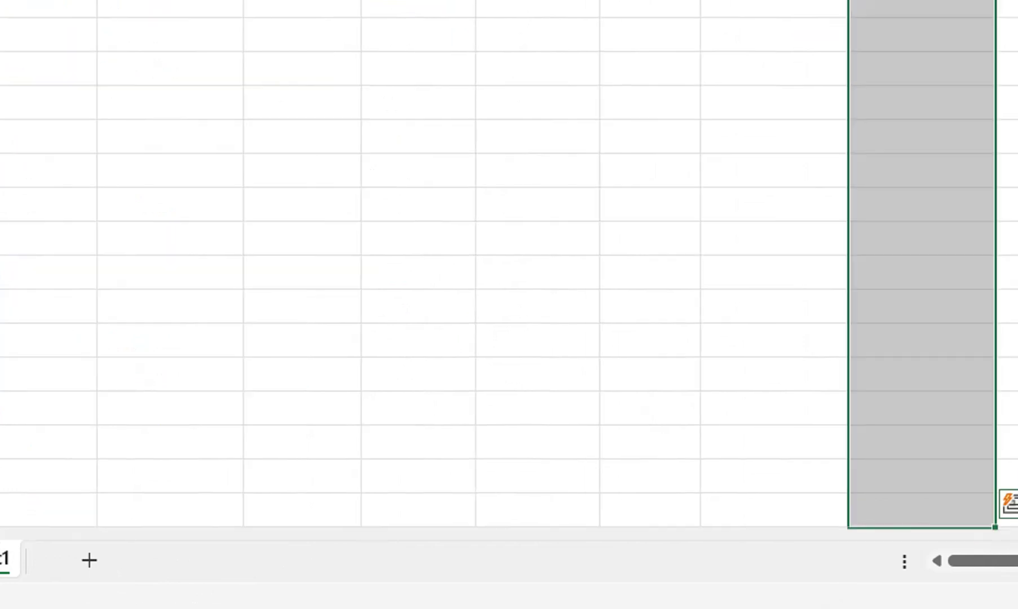
{"action": "key", "text": "ctrl+c"}
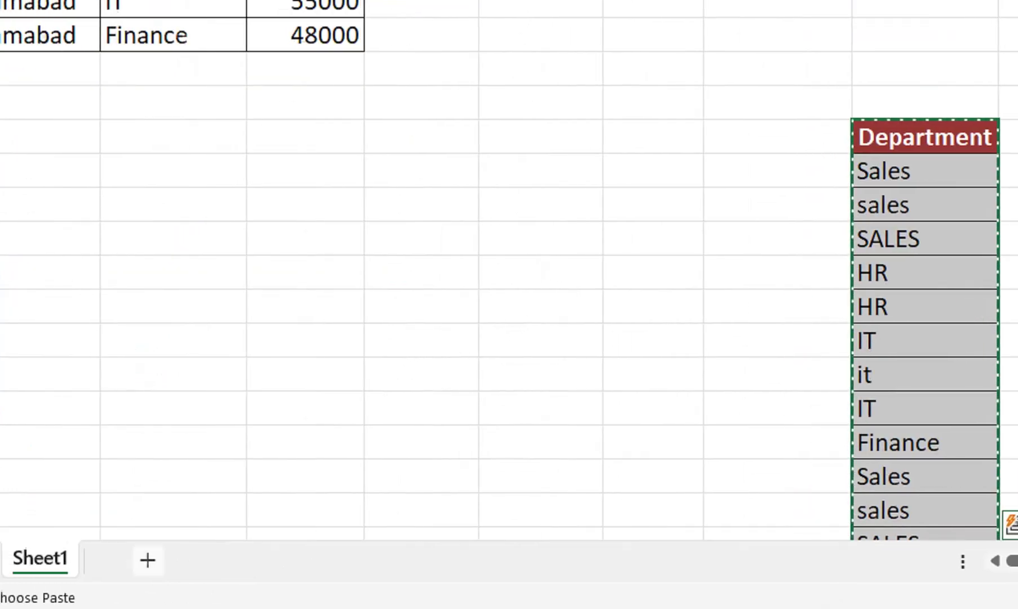
{"action": "left_click", "coordinate": [148, 560]}
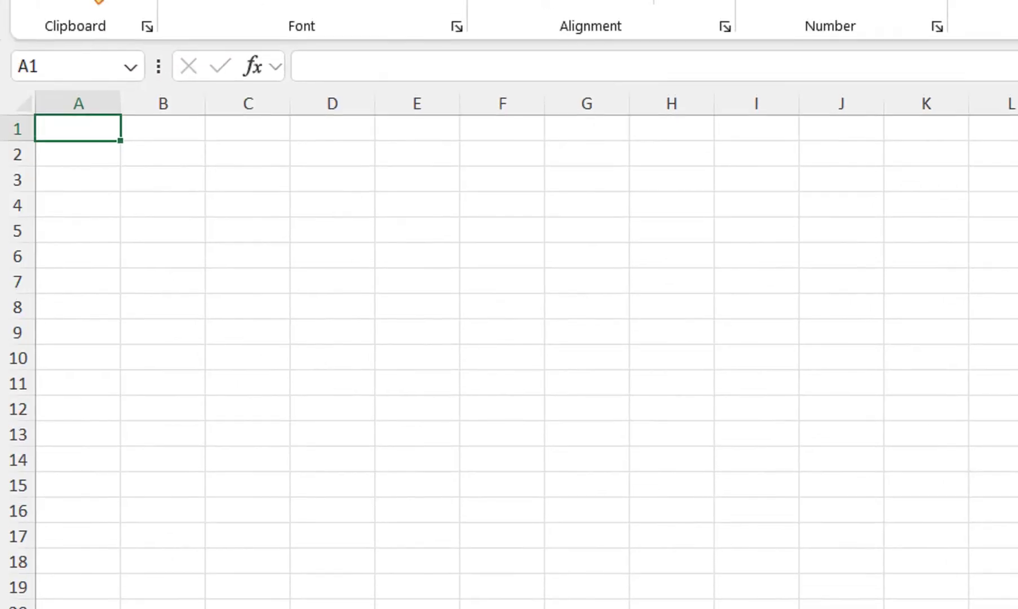
{"action": "key", "text": "ctrl+shift+Down"}
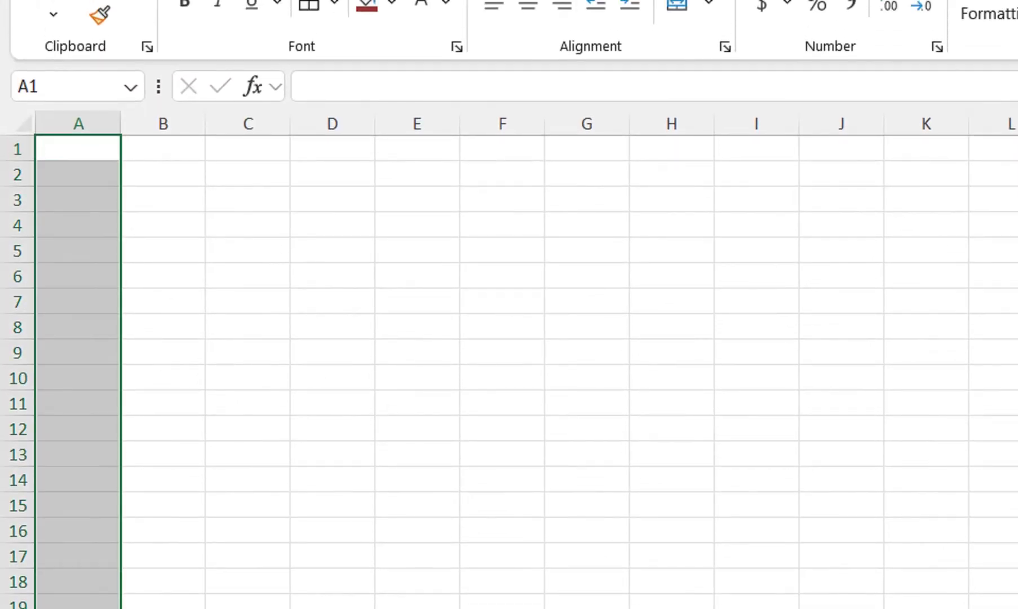
{"action": "key", "text": "ctrl+v"}
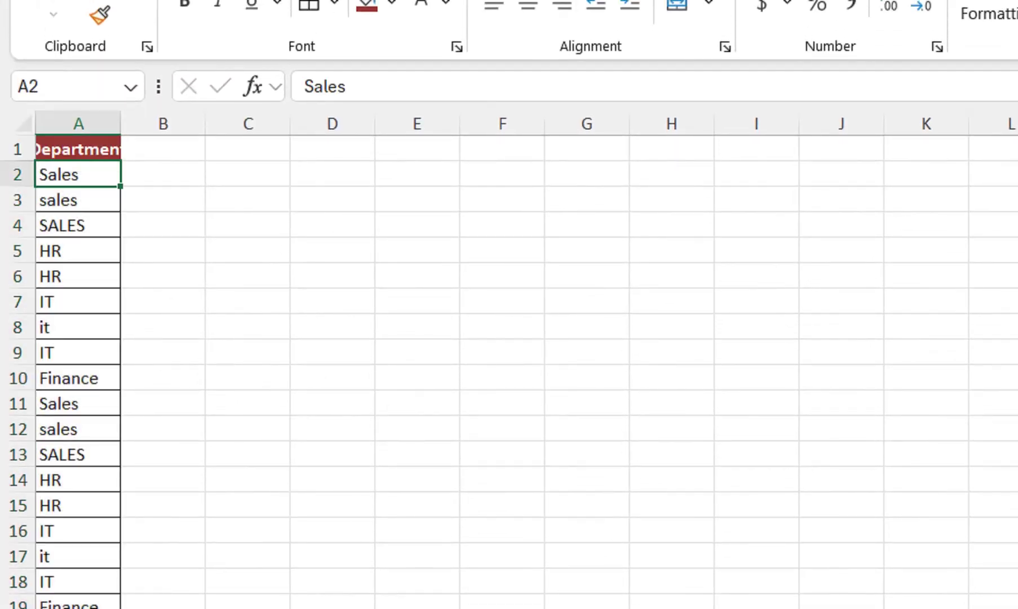
{"action": "double_click", "coordinate": [121, 124]}
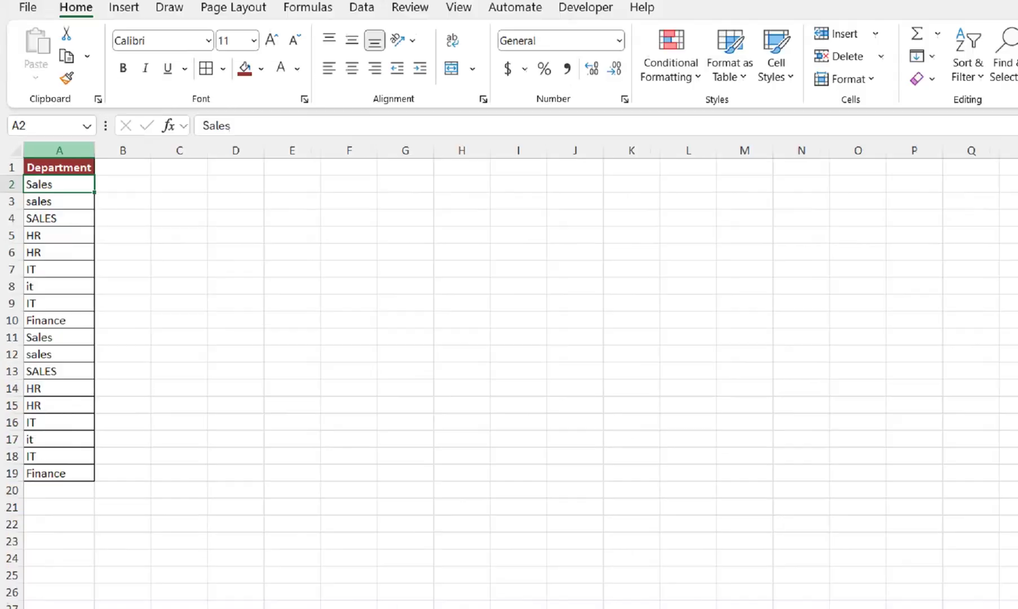
Remove duplicate values from the Department column on the new sheet, treating the first row as a header
{"action": "left_click", "coordinate": [361, 8]}
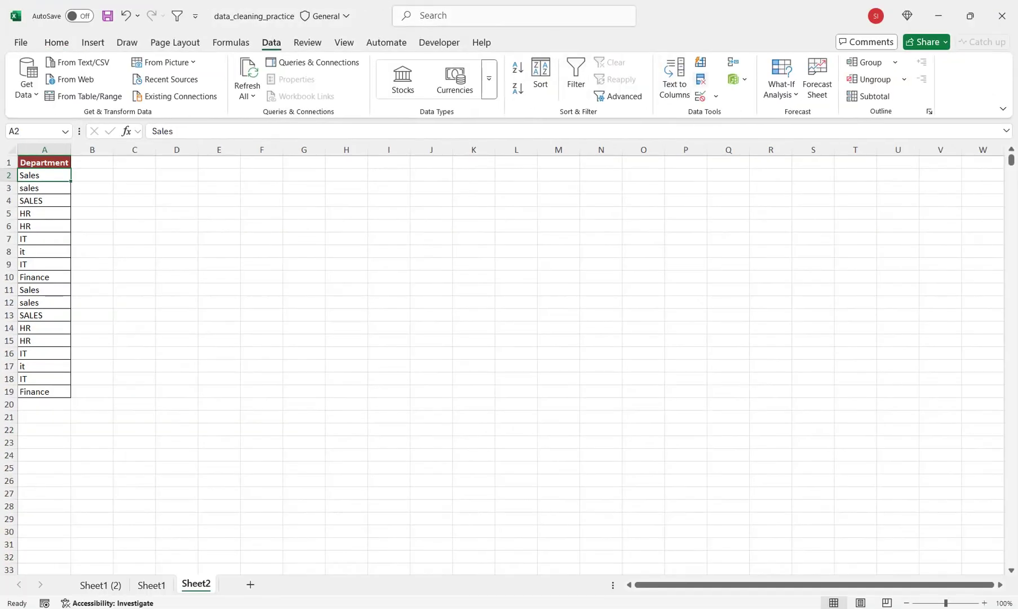
{"action": "left_click", "coordinate": [700, 80]}
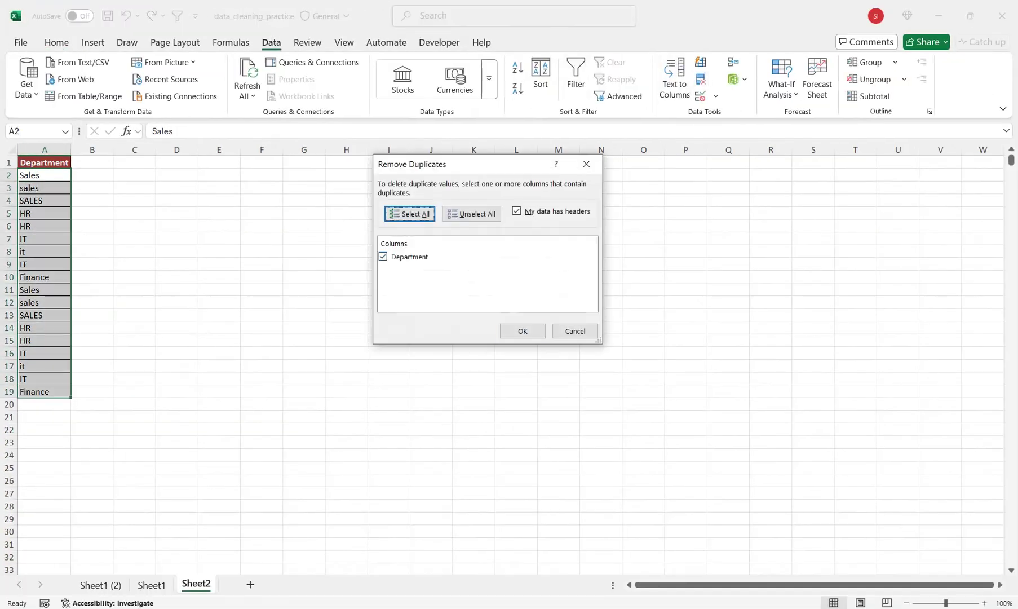
{"action": "left_click", "coordinate": [522, 330]}
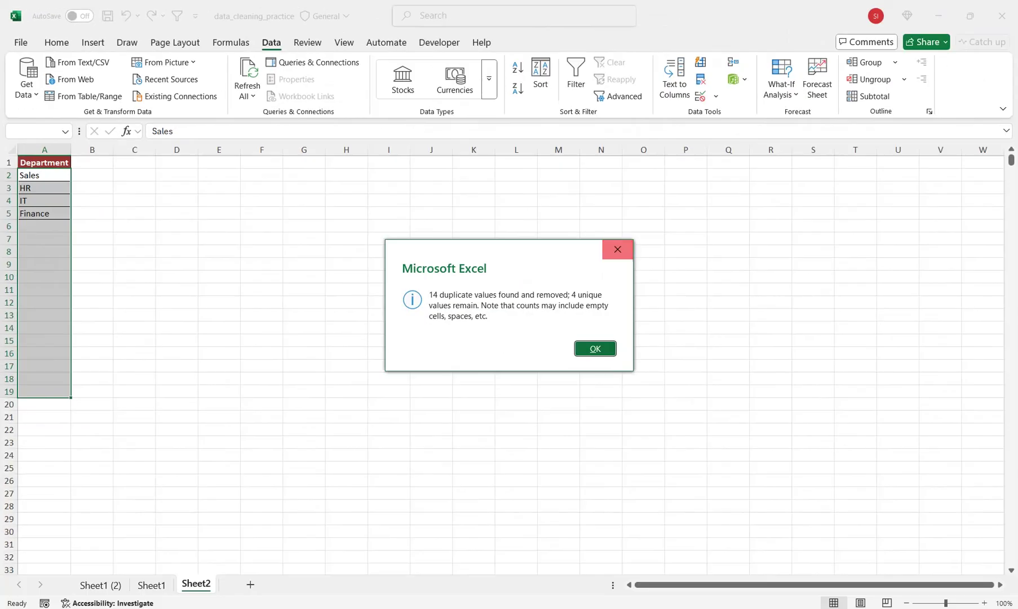
{"action": "left_click", "coordinate": [616, 250]}
{"action": "left_click", "coordinate": [44, 188]}
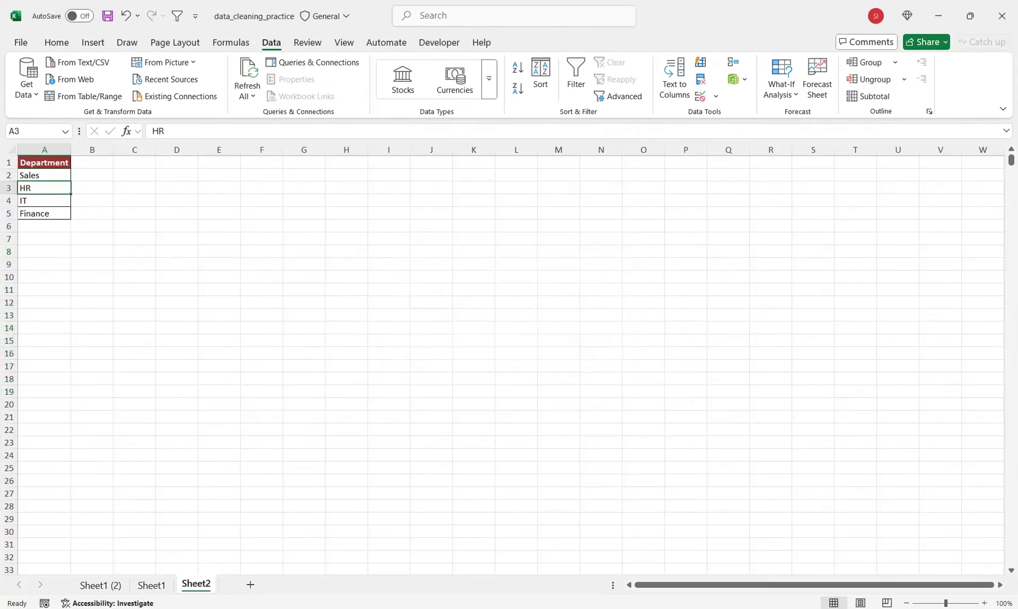
Begin a GROUPBY formula in cell G4 of Sheet1 with the department range D2:D19 as its row fields
{"action": "left_click", "coordinate": [151, 585]}
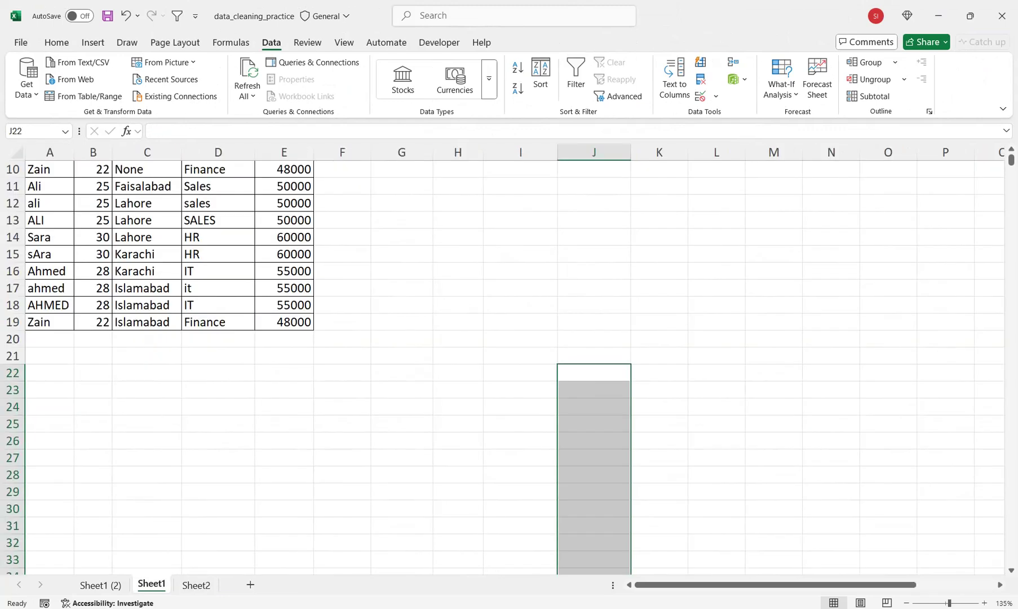
{"action": "scroll", "coordinate": [342, 508], "scroll_direction": "up", "scroll_amount": 3}
{"action": "left_click_drag", "start_coordinate": [342, 542], "coordinate": [286, 176]}
{"action": "left_click", "coordinate": [401, 237]}
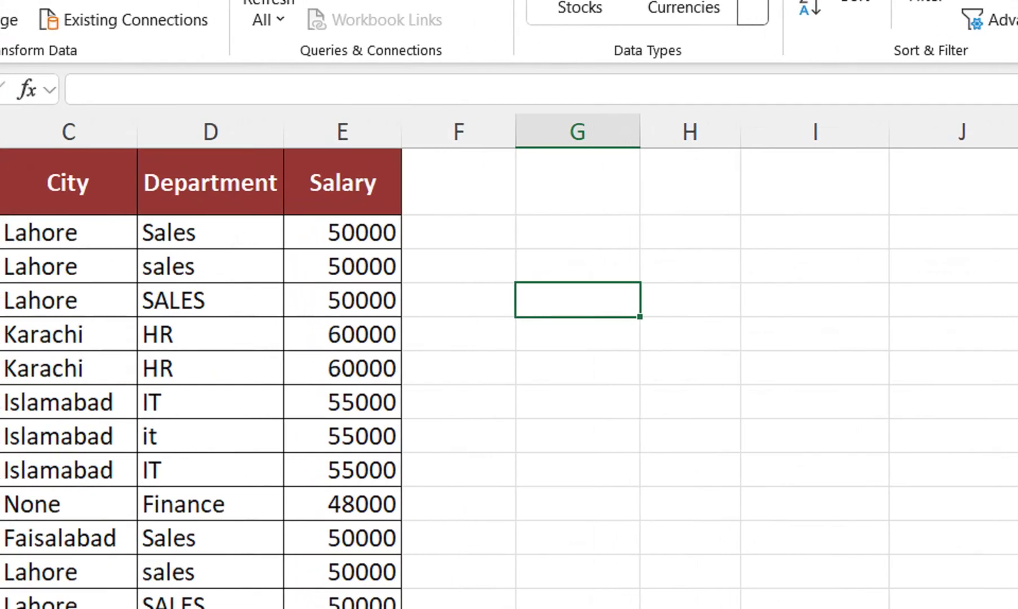
{"action": "type", "text": "=grou"}
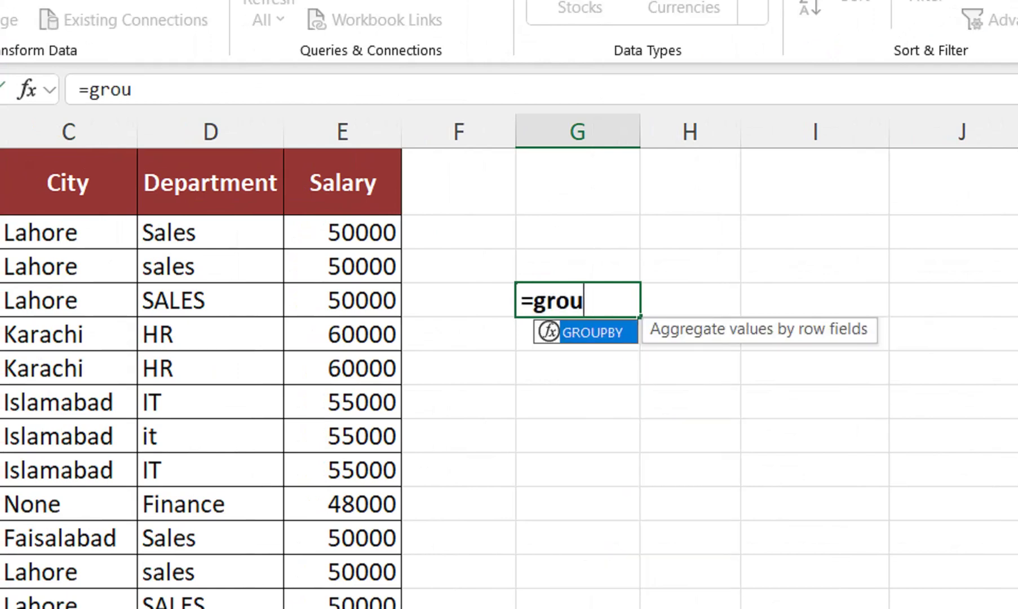
{"action": "key", "text": "Tab"}
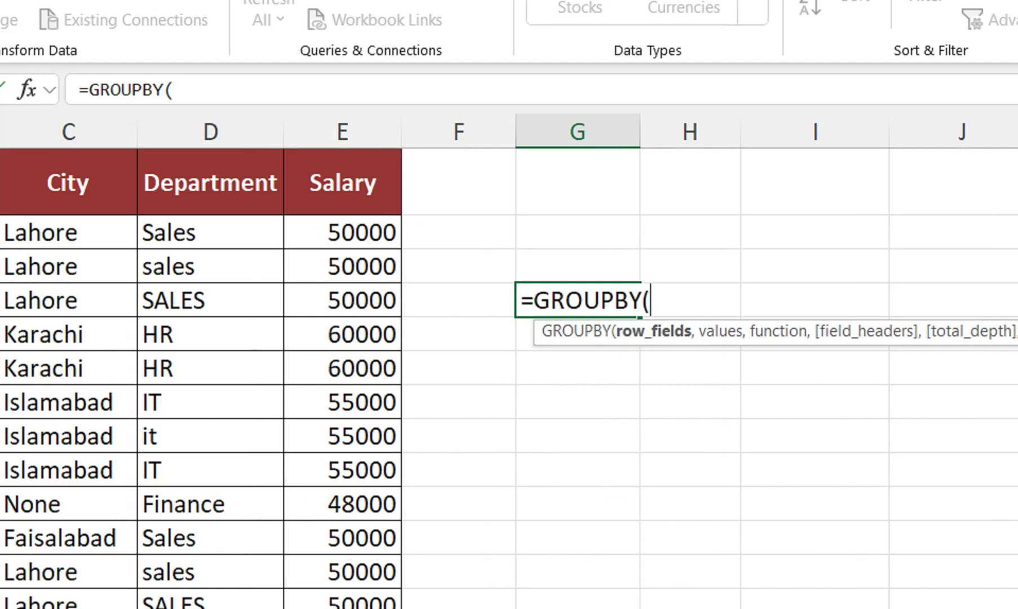
{"action": "left_click", "coordinate": [210, 233]}
{"action": "key", "text": "ctrl+shift+Down"}
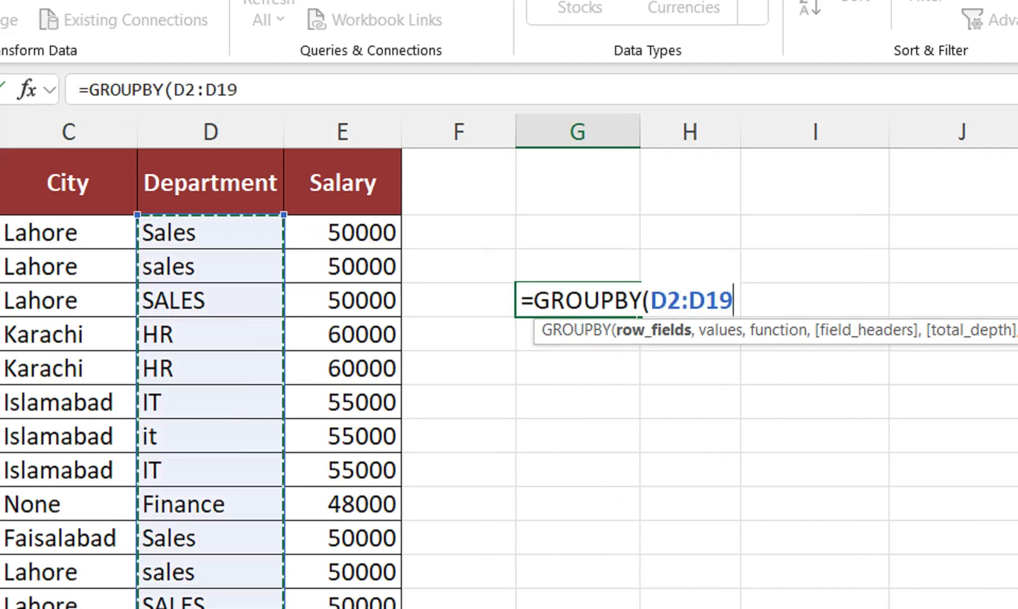
Complete the GROUPBY formula with the salary range E2:E19 as values and SUM as the function
{"action": "type", "text": ","}
{"action": "left_click", "coordinate": [343, 232]}
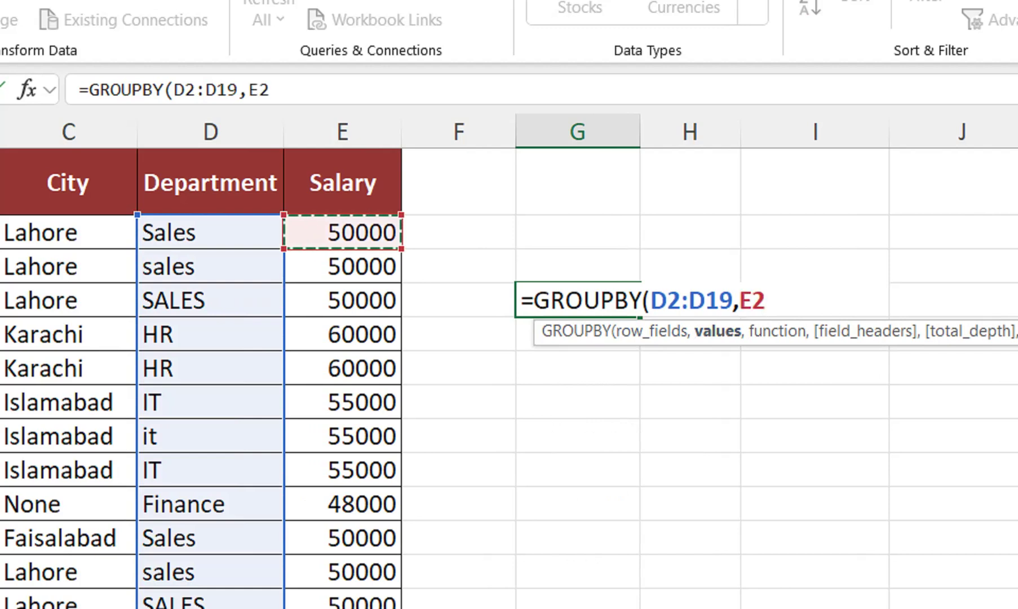
{"action": "key", "text": "ctrl+shift+Down"}
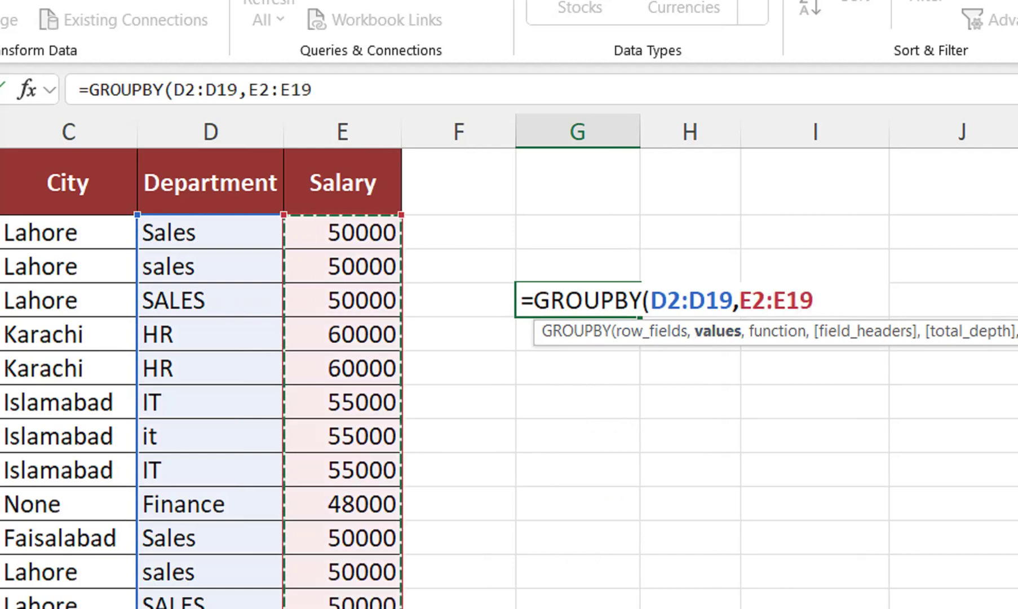
{"action": "type", "text": ","}
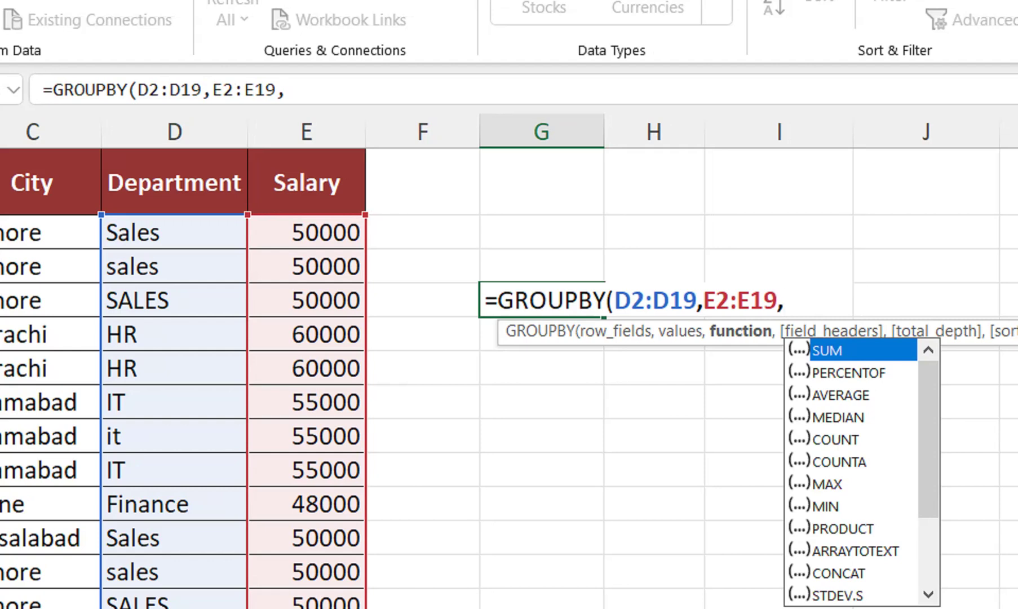
{"action": "key", "text": "Tab"}
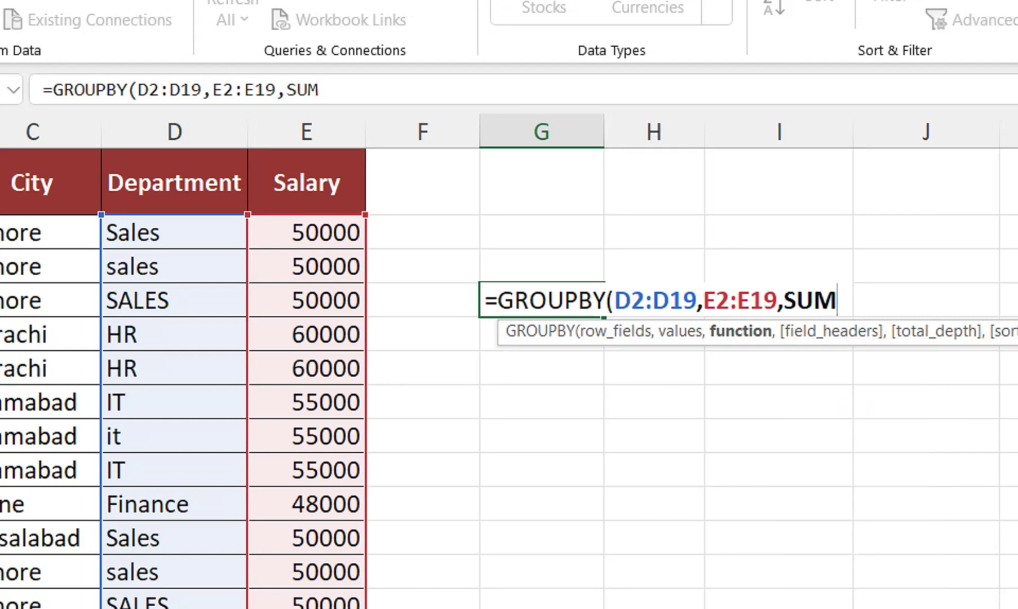
{"action": "type", "text": ")"}
{"action": "key", "text": "Return"}
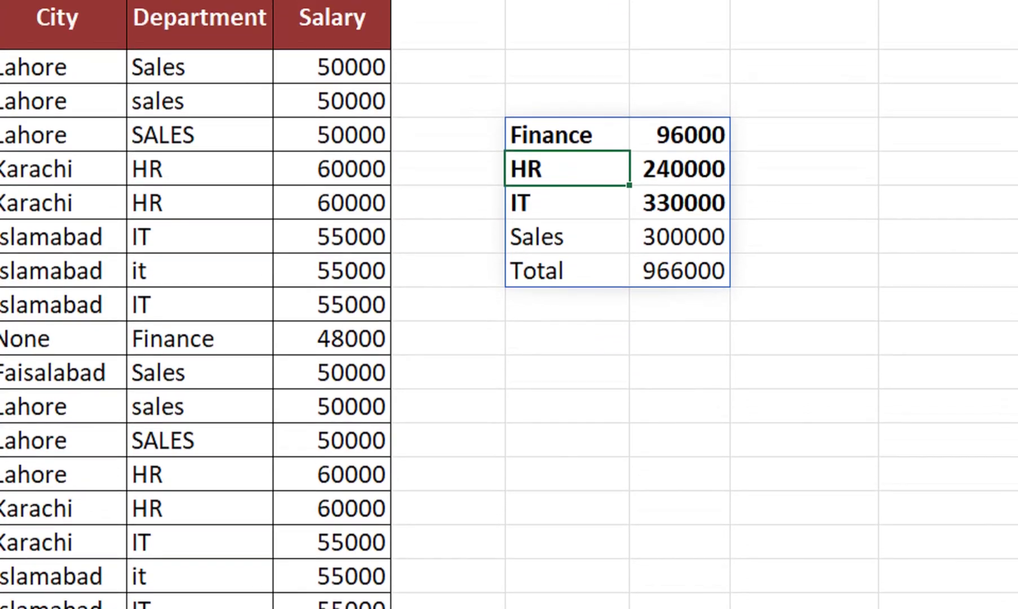
Clear the GROUPBY summary in G4:H8 and begin a SUM formula with a nested INDIRECT function in G4
{"action": "left_click_drag", "start_coordinate": [567, 123], "coordinate": [679, 280]}
{"action": "key", "text": "Delete"}
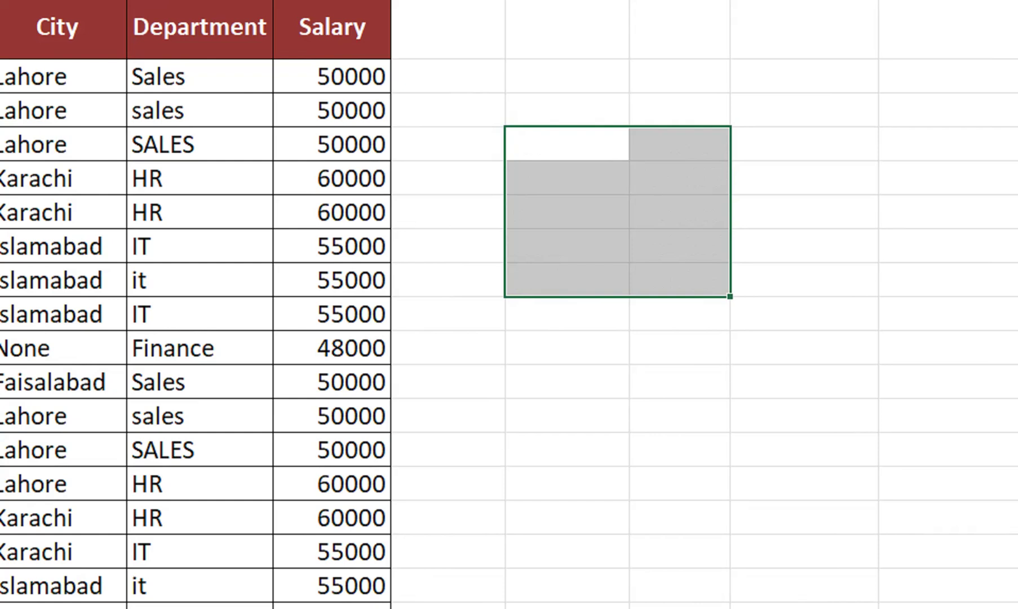
{"action": "left_click", "coordinate": [567, 145]}
{"action": "type", "text": "=SUM("}
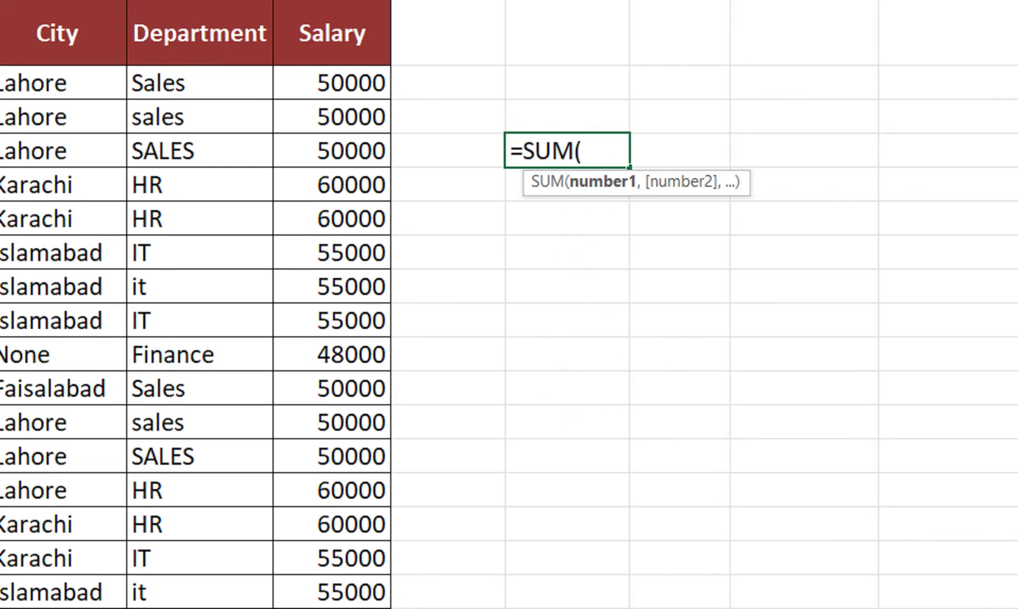
{"action": "type", "text": "ind"}
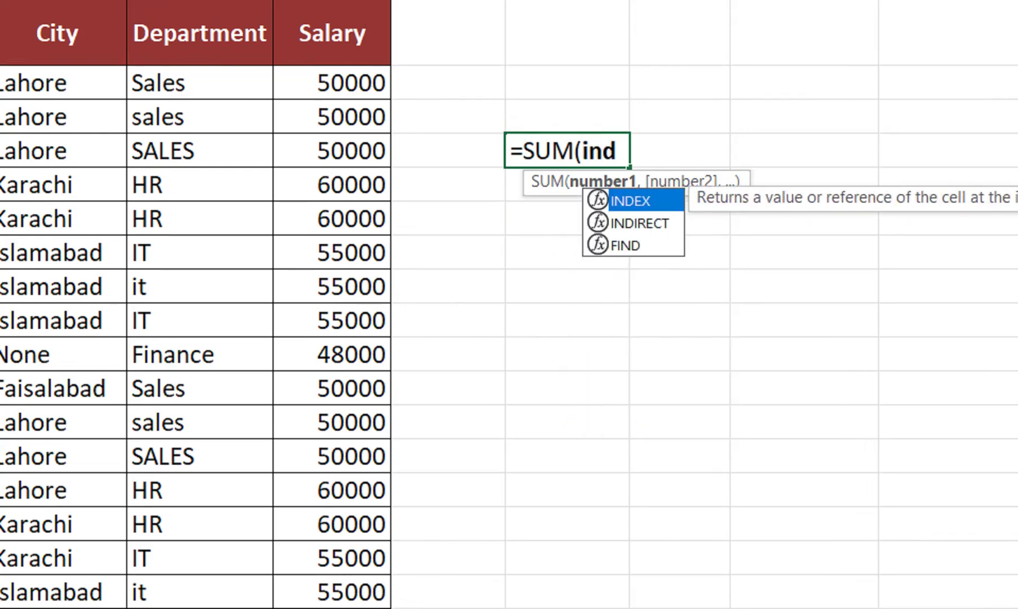
{"action": "key", "text": "Down"}
{"action": "key", "text": "Tab"}
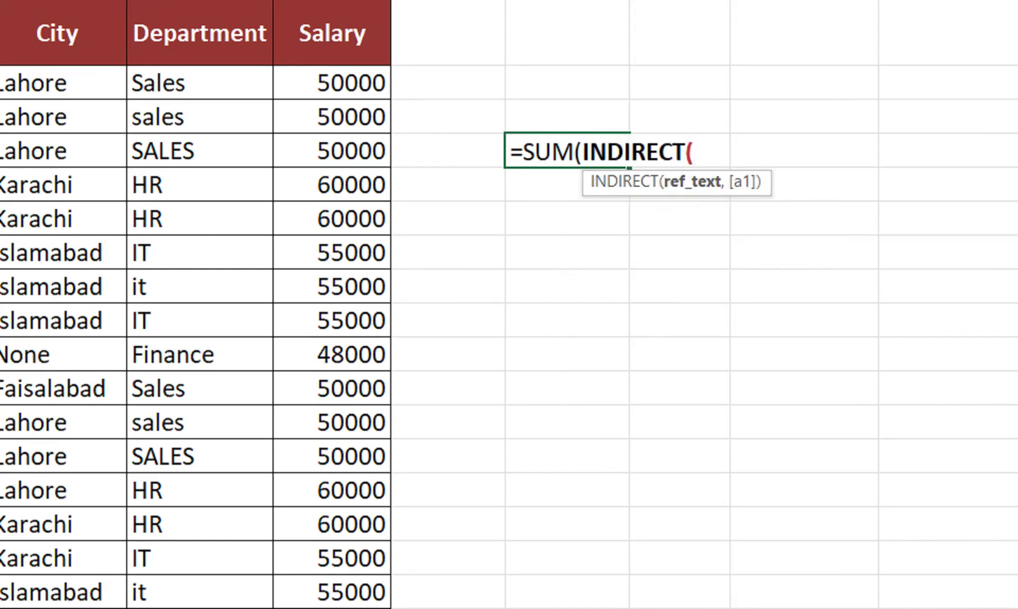
Start the INDIRECT reference text with "E" joined by & to a MAX function whose first argument is 1
{"action": "type", "text": "\""}
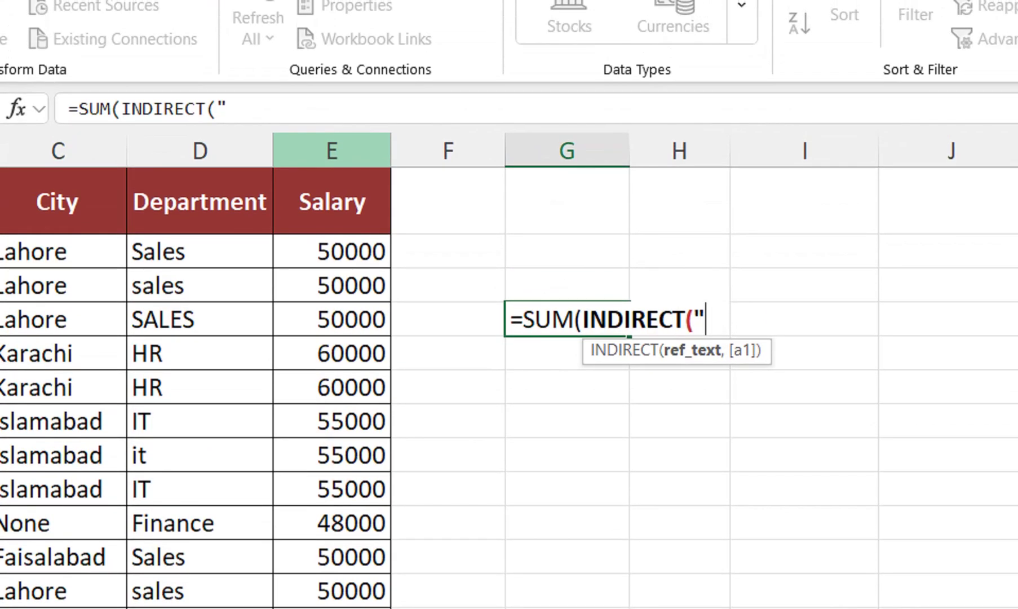
{"action": "type", "text": "E"}
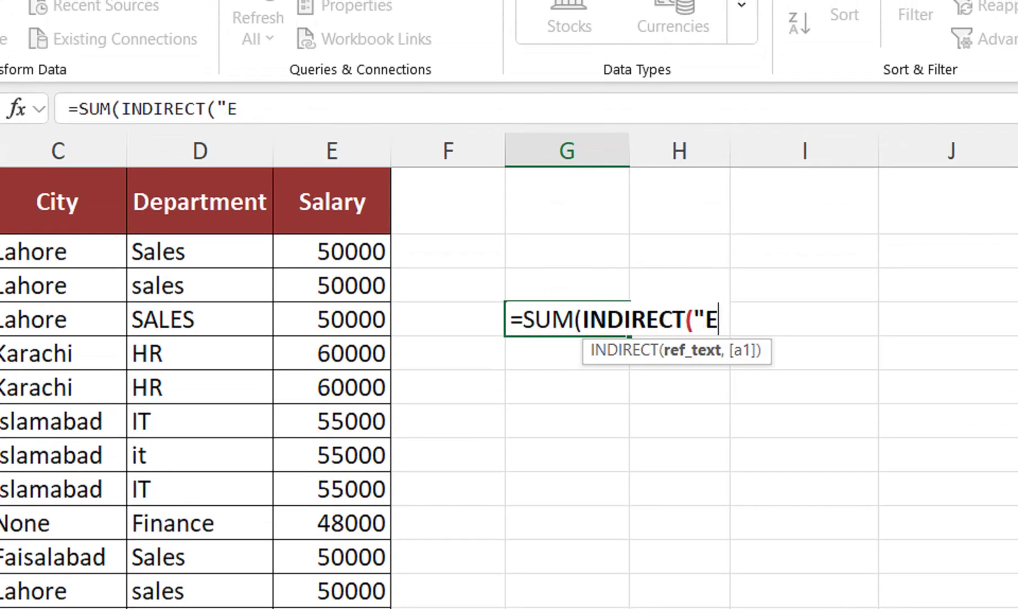
{"action": "type", "text": "\" &"}
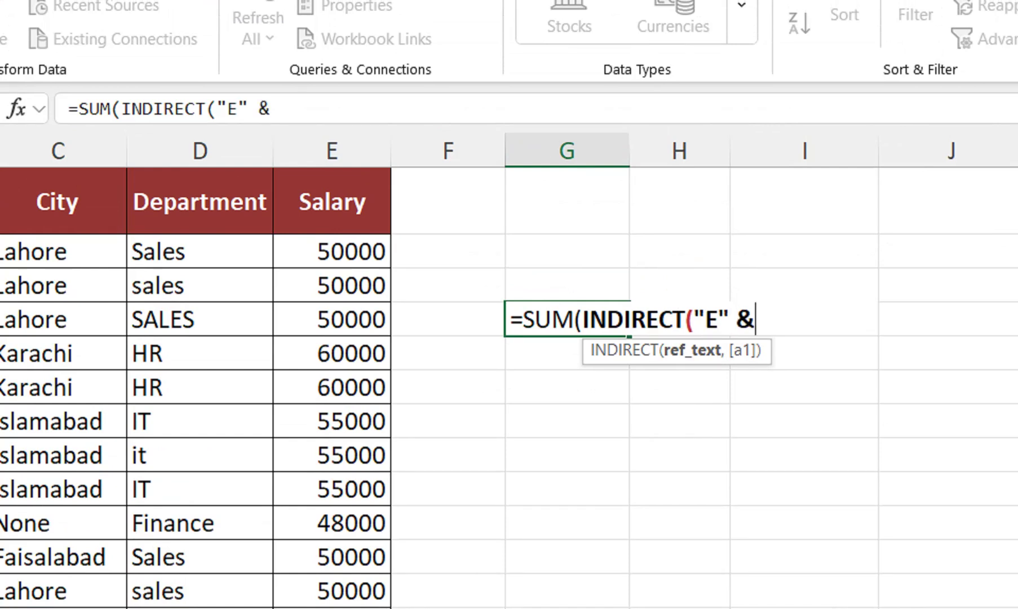
{"action": "type", "text": " M"}
{"action": "type", "text": "a"}
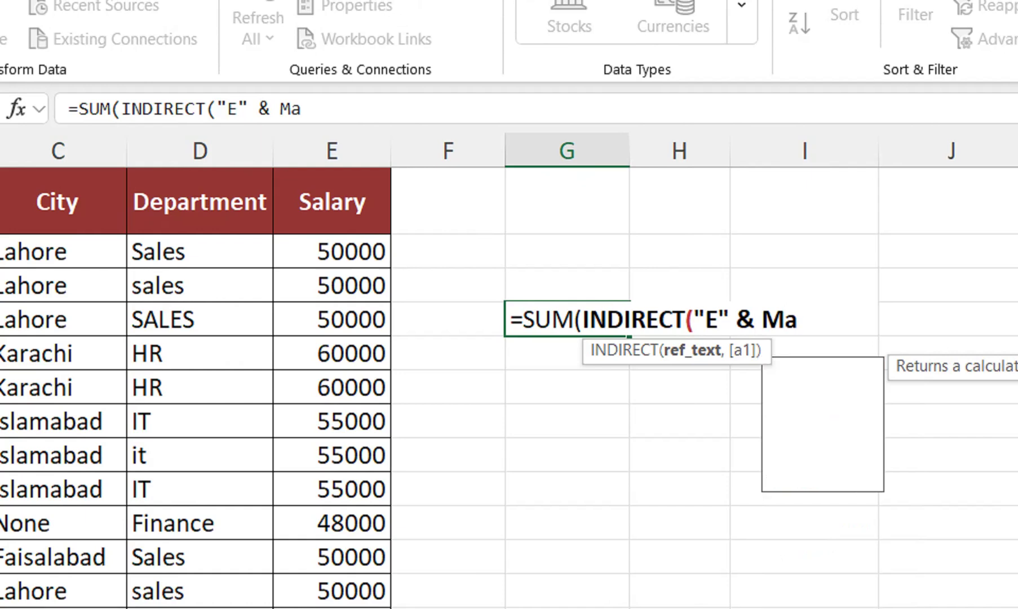
{"action": "type", "text": "x(1,"}
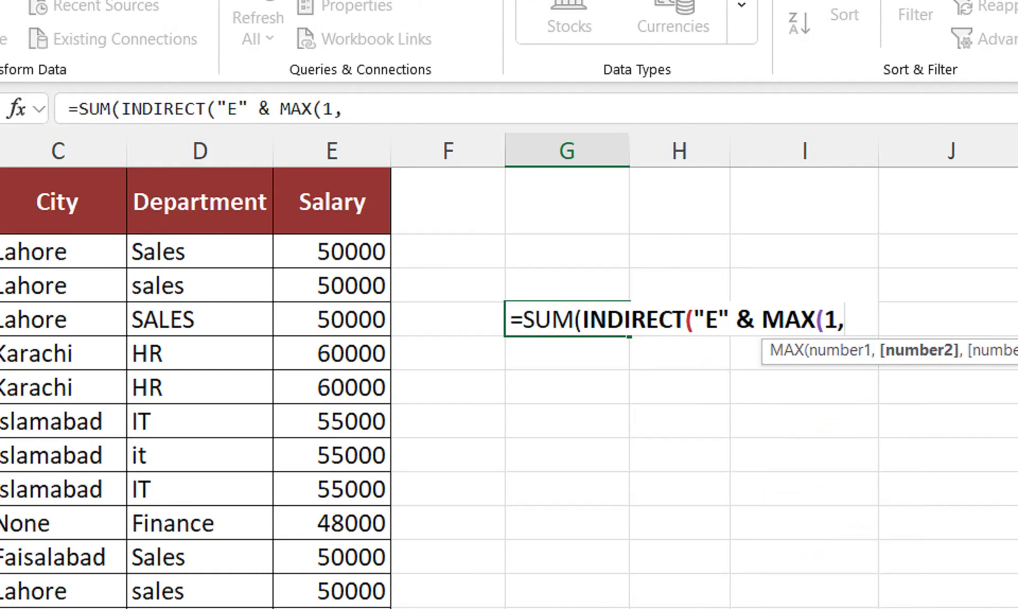
Add COUNTA(E:E)-9 as the second argument of MAX and close the MAX function
{"action": "type", "text": "Count"}
{"action": "key", "text": "Down"}
{"action": "key", "text": "Tab"}
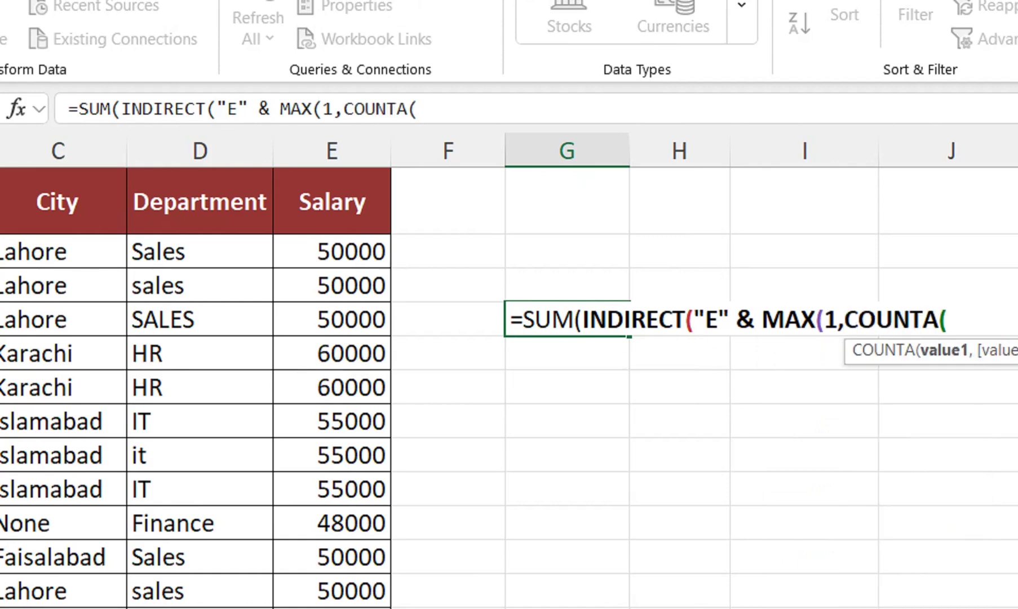
{"action": "left_click", "coordinate": [331, 150]}
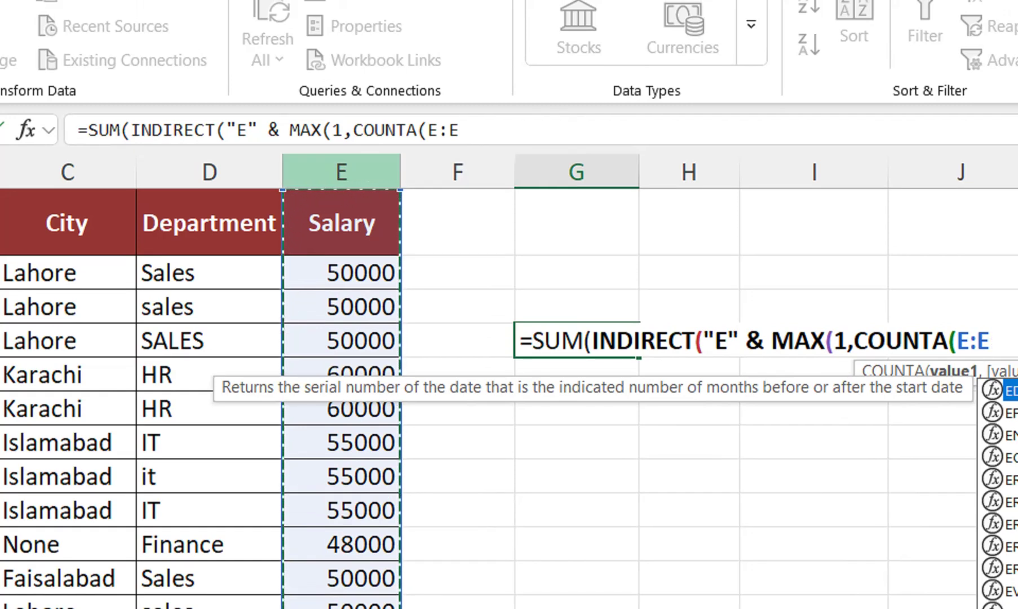
{"action": "type", "text": ")"}
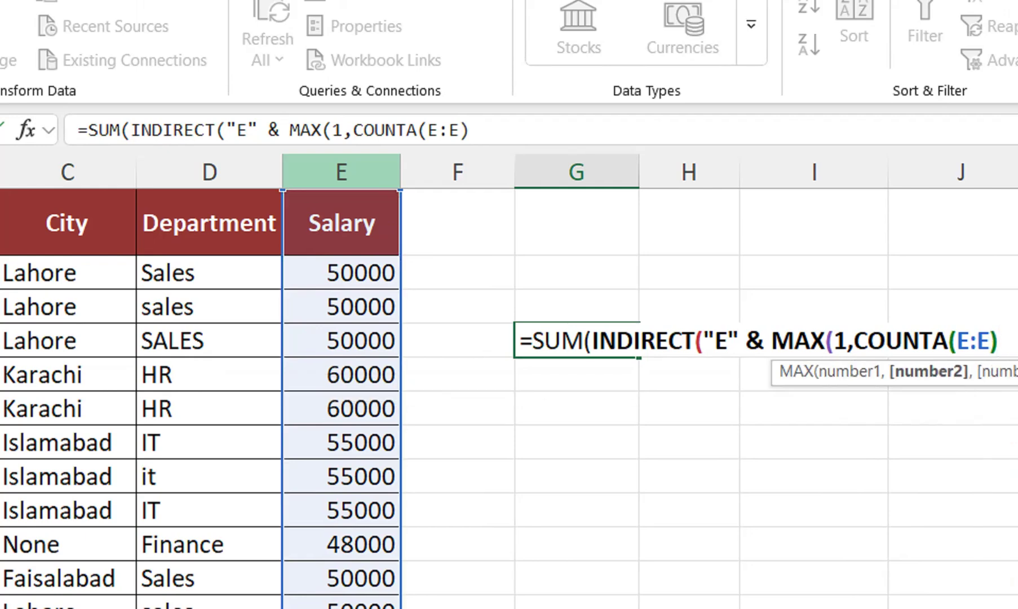
{"action": "type", "text": "-"}
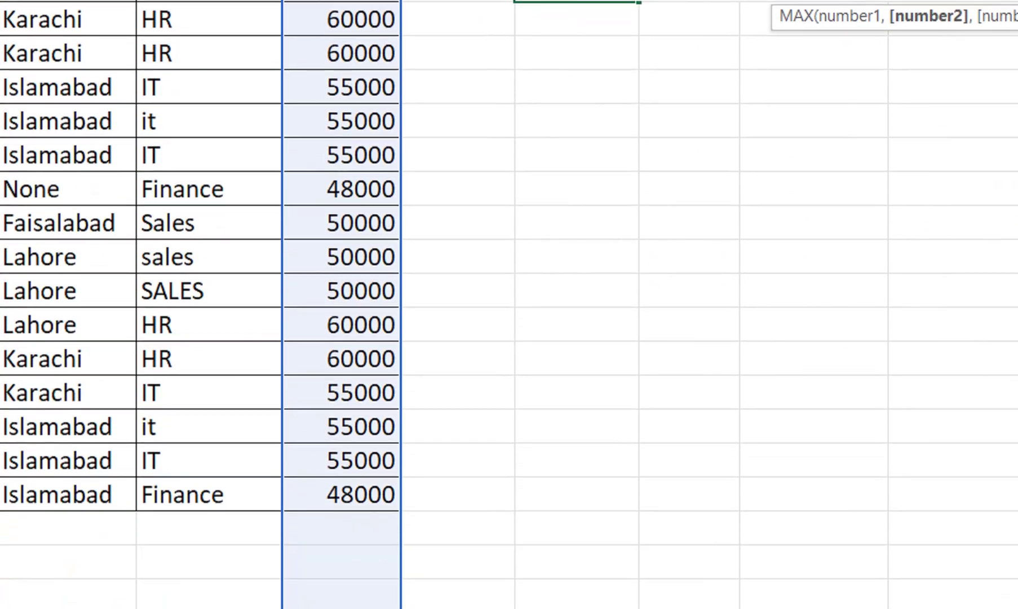
{"action": "type", "text": "9"}
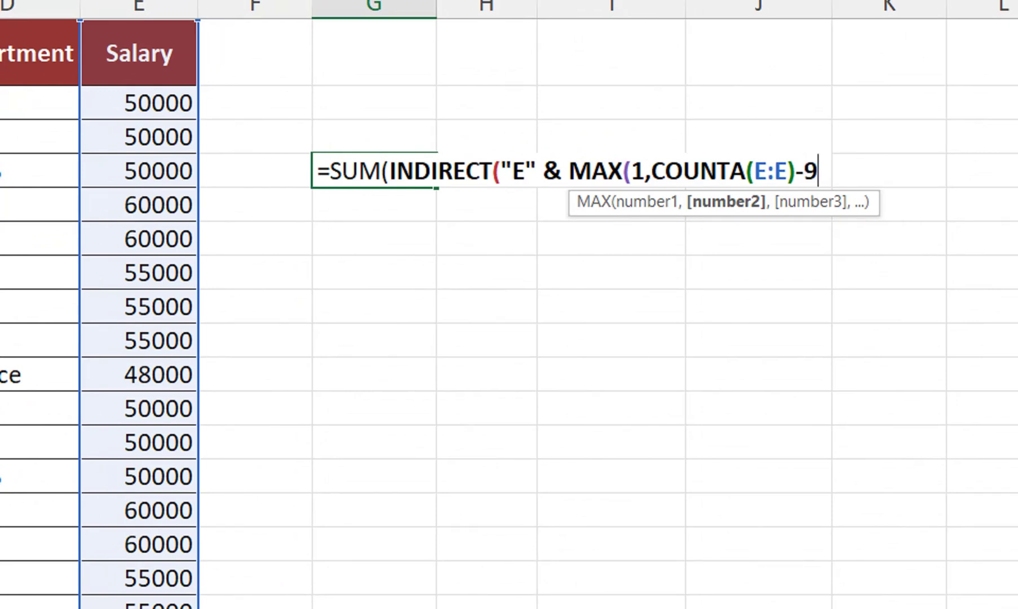
{"action": "type", "text": ")"}
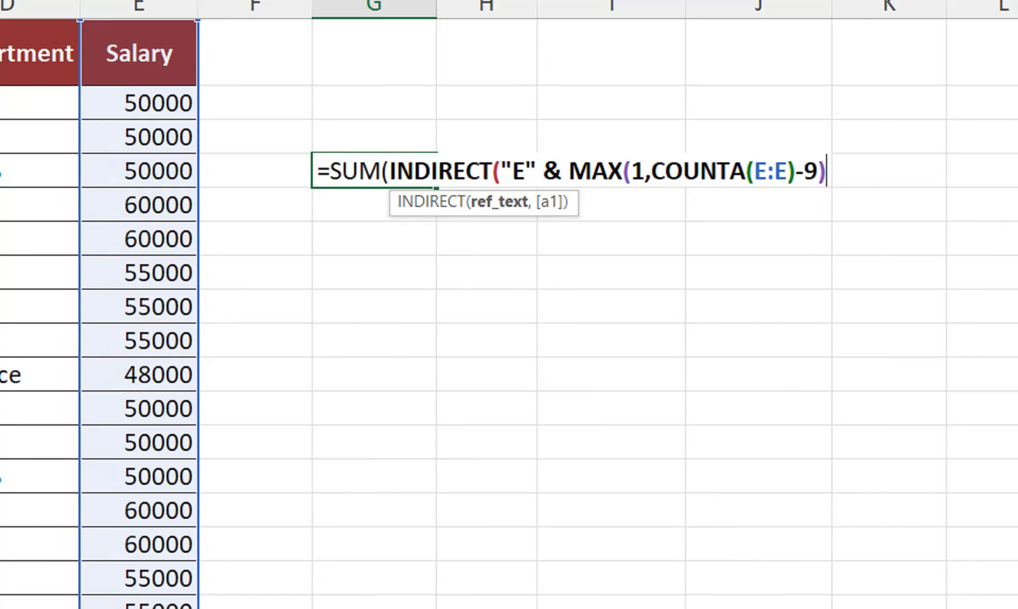
Append &":E" & COUNTA(E:E) to the INDIRECT reference text and enter the completed SUM formula in G4
{"action": "type", "text": "&"}
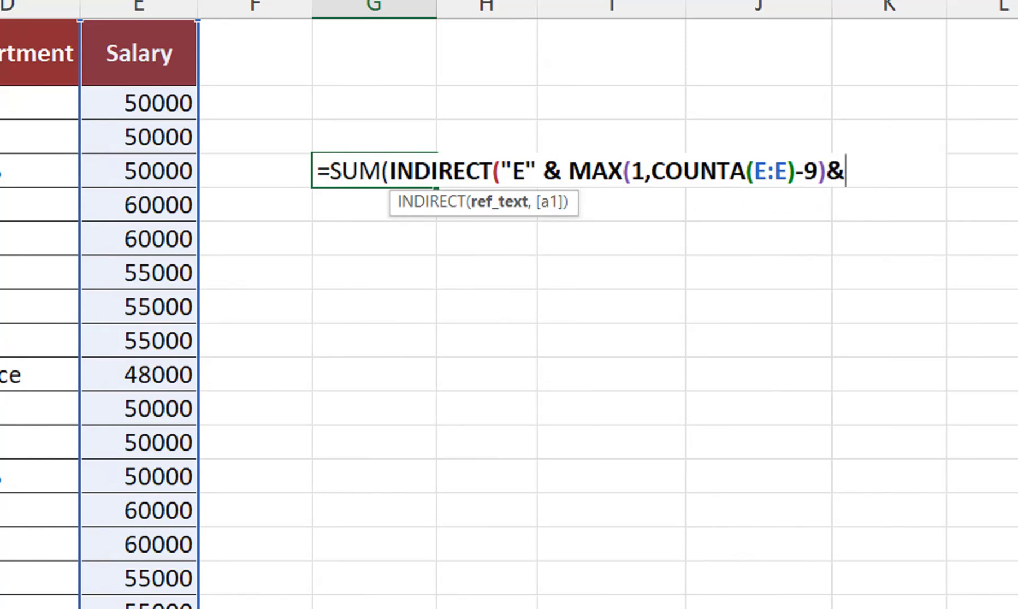
{"action": "type", "text": "\":E"}
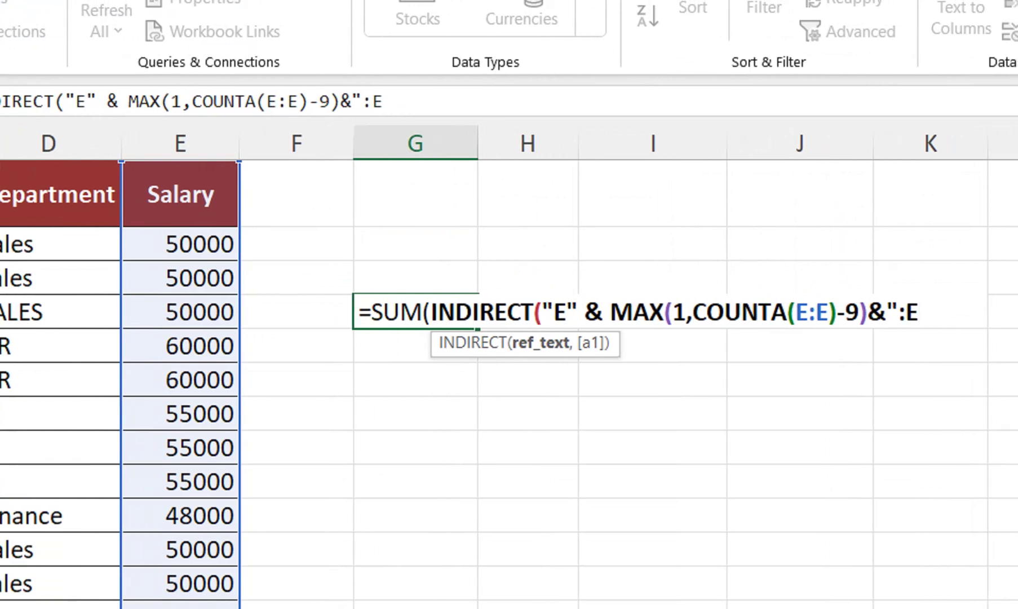
{"action": "type", "text": "\" & Count"}
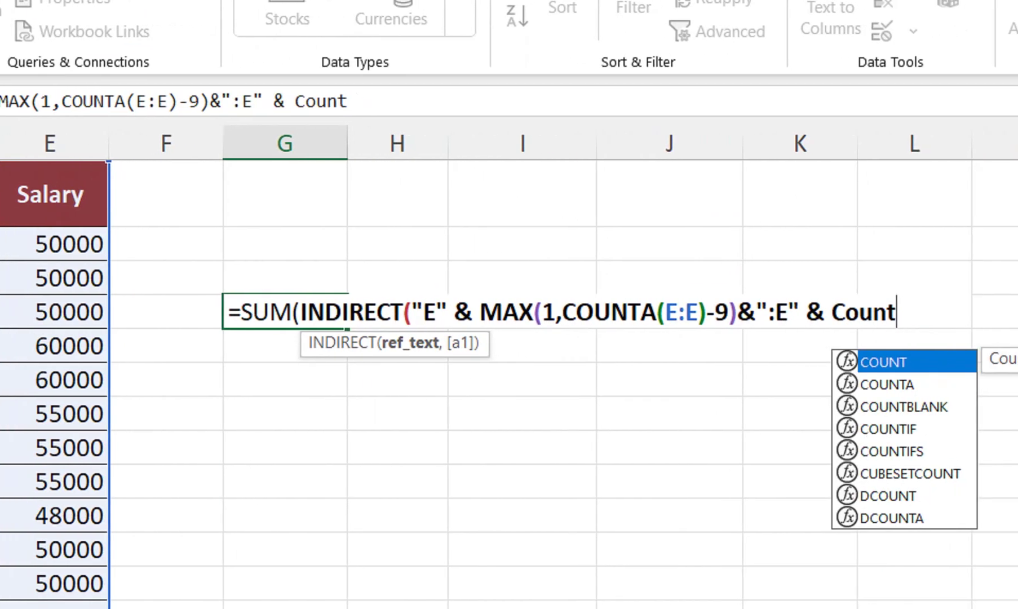
{"action": "key", "text": "Down"}
{"action": "key", "text": "Tab"}
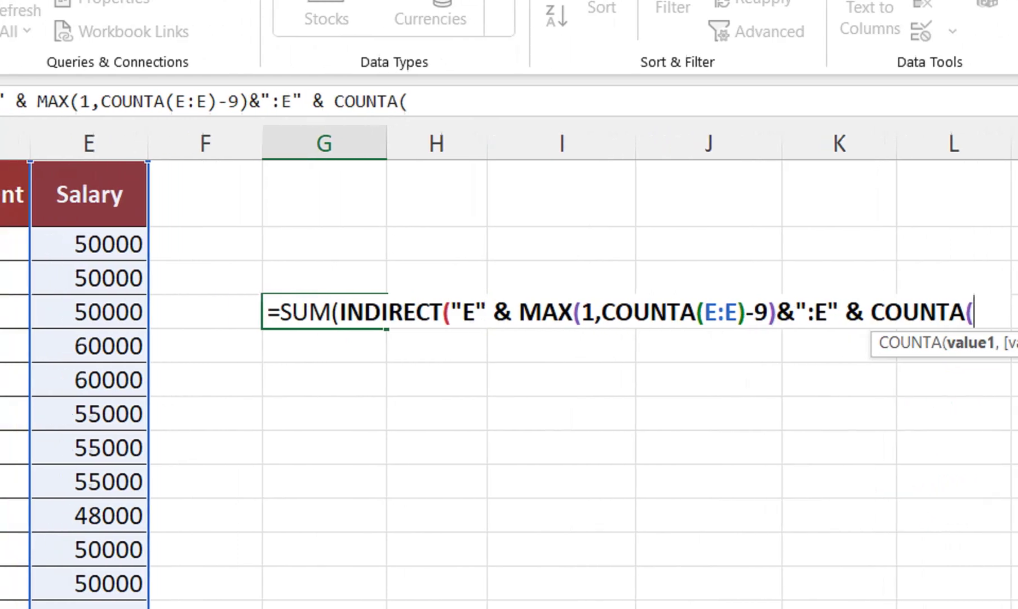
{"action": "type", "text": "E:E"}
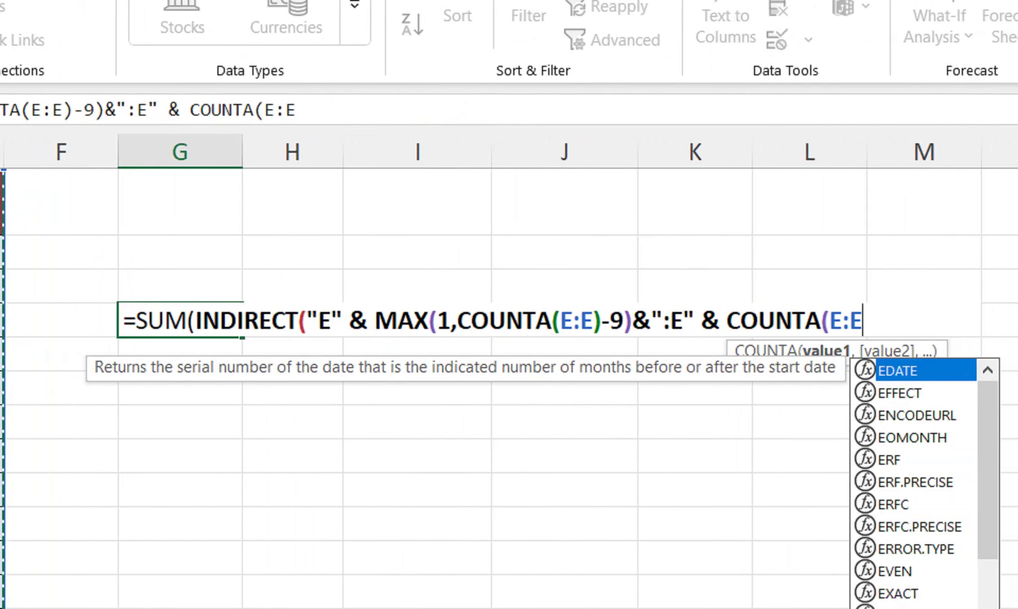
{"action": "type", "text": "))"}
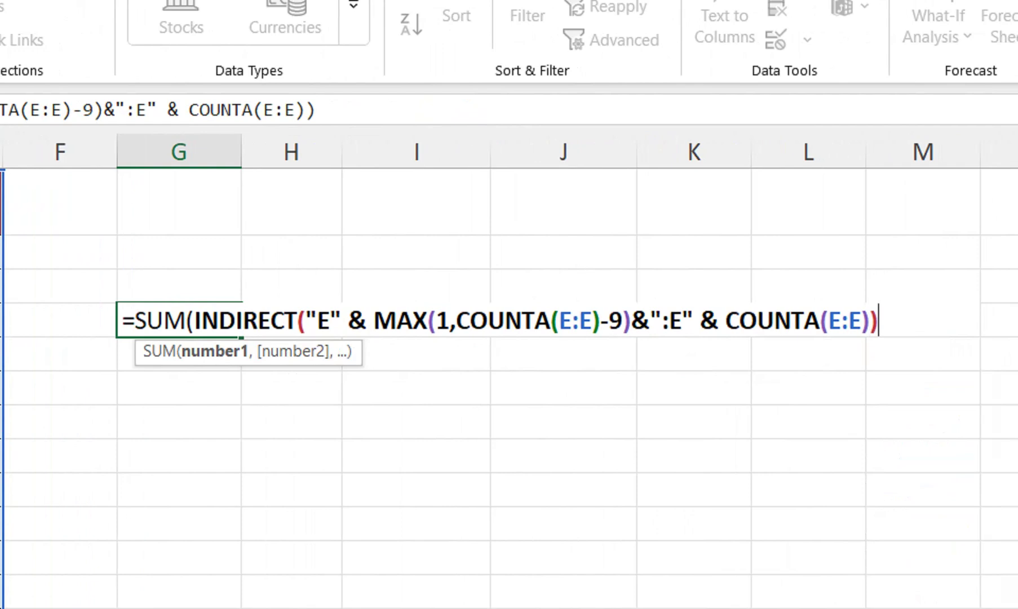
{"action": "type", "text": ")"}
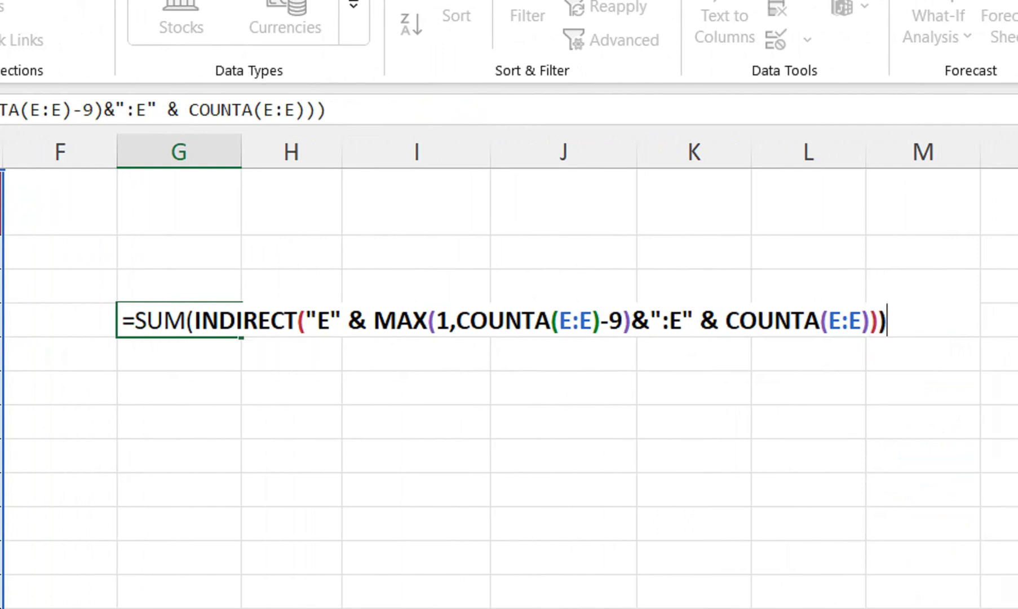
{"action": "key", "text": "Return"}
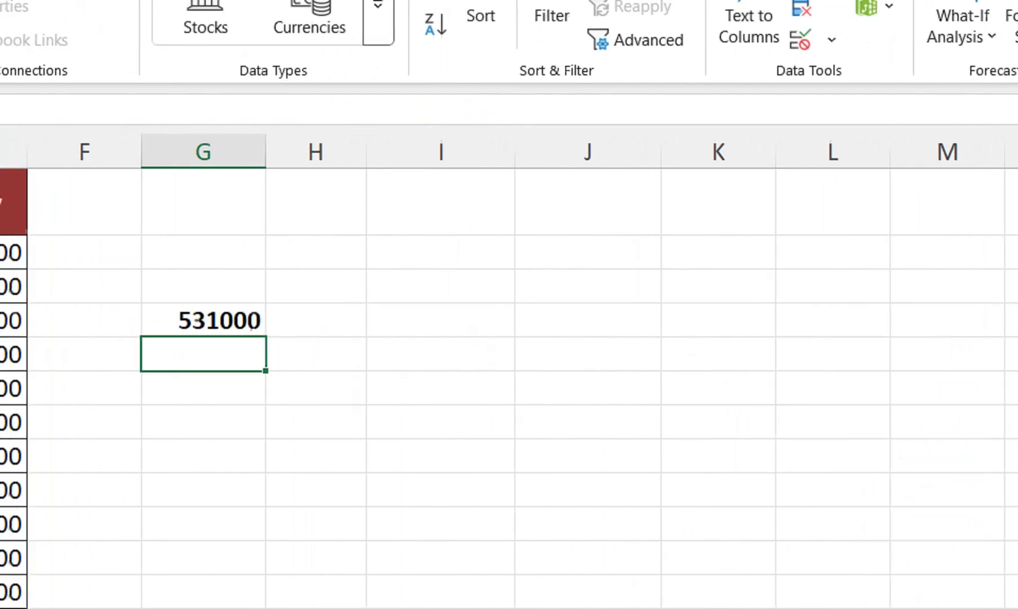
Examine the last ten salaries, E10:E19, against the INDIRECT sum formula in G4
{"action": "left_click", "coordinate": [178, 320]}
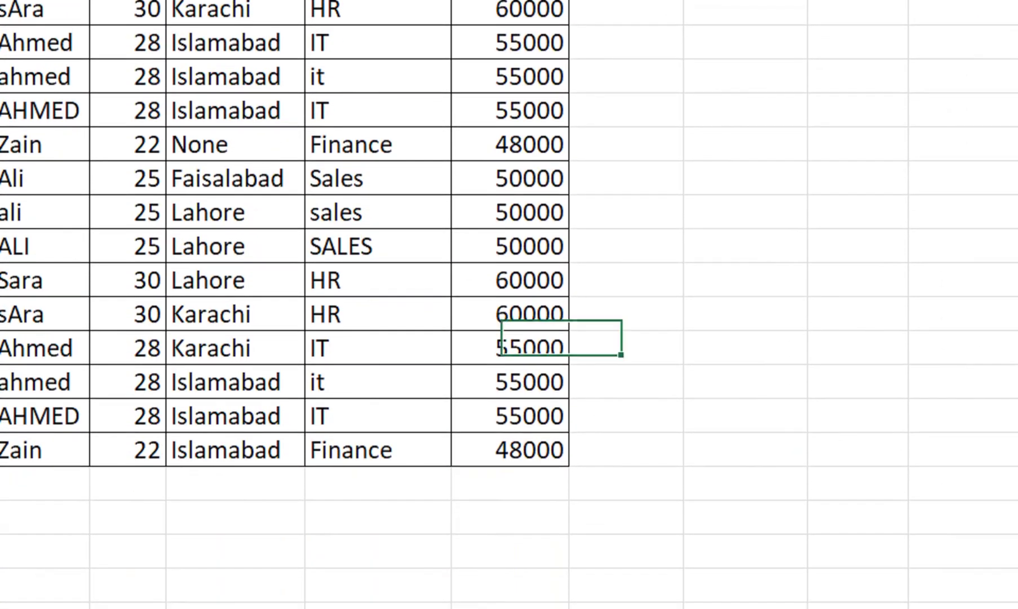
{"action": "left_click_drag", "start_coordinate": [510, 449], "coordinate": [510, 144]}
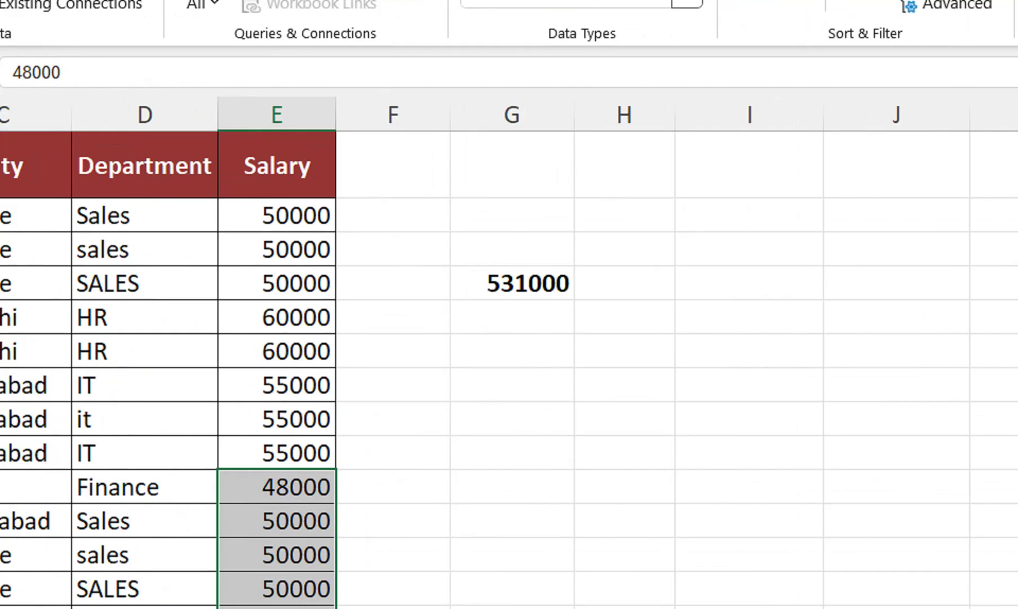
{"action": "left_click", "coordinate": [512, 282]}
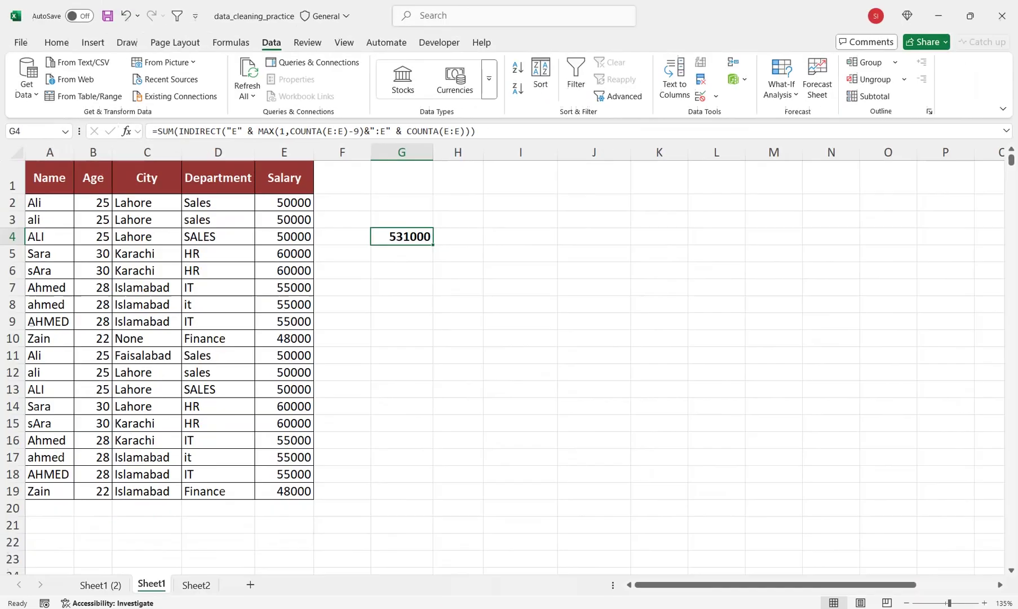
Clear the INDIRECT sum formula from G4
{"action": "left_click", "coordinate": [277, 426]}
{"action": "left_click", "coordinate": [401, 237]}
{"action": "key", "text": "Delete"}
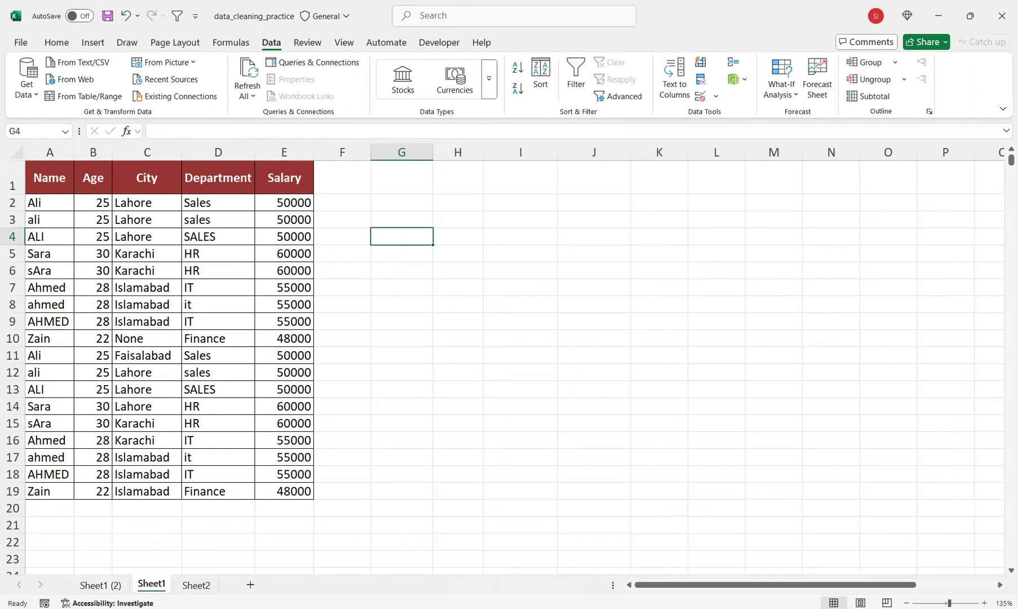
Insert a PivotTable from the data range Sheet1!$A$1:$E$19 on a new worksheet
{"action": "left_click", "coordinate": [146, 220]}
{"action": "left_click", "coordinate": [53, 179]}
{"action": "left_click", "coordinate": [93, 43]}
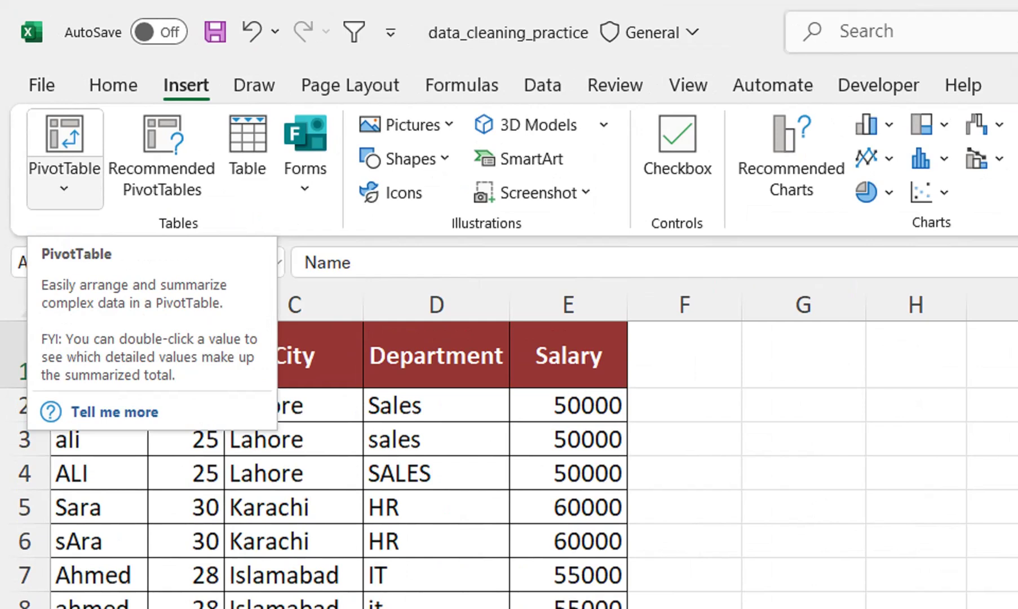
{"action": "left_click", "coordinate": [65, 163]}
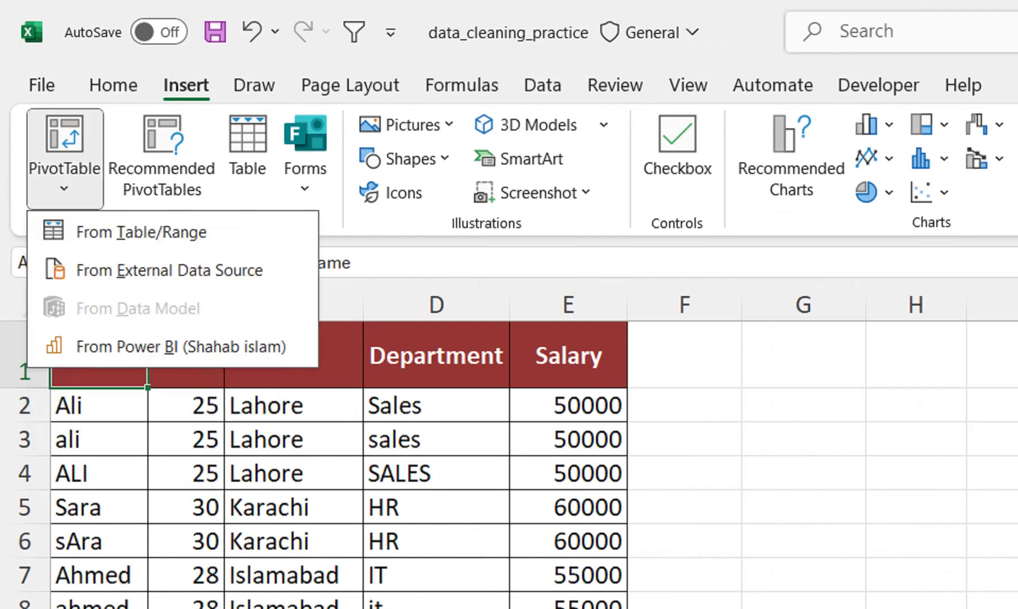
{"action": "left_click", "coordinate": [141, 231]}
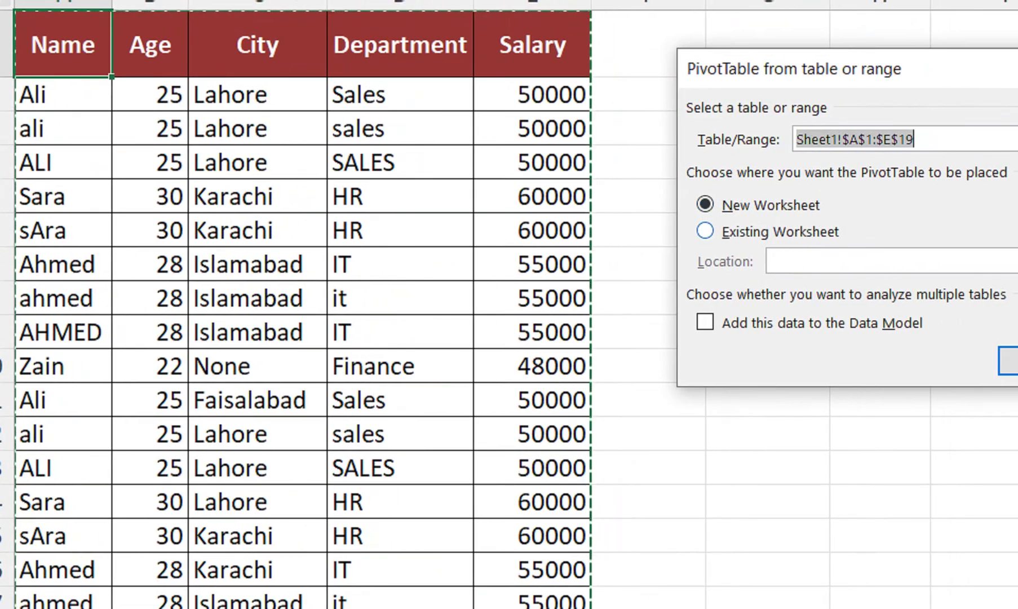
{"action": "left_click", "coordinate": [705, 231]}
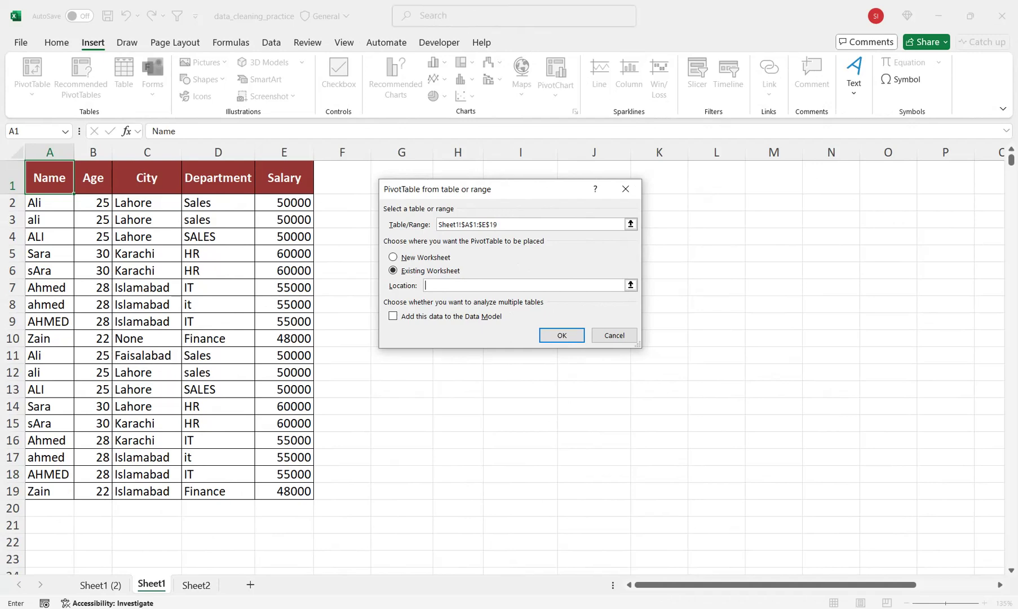
{"action": "key", "text": "alt+n"}
{"action": "key", "text": "Return"}
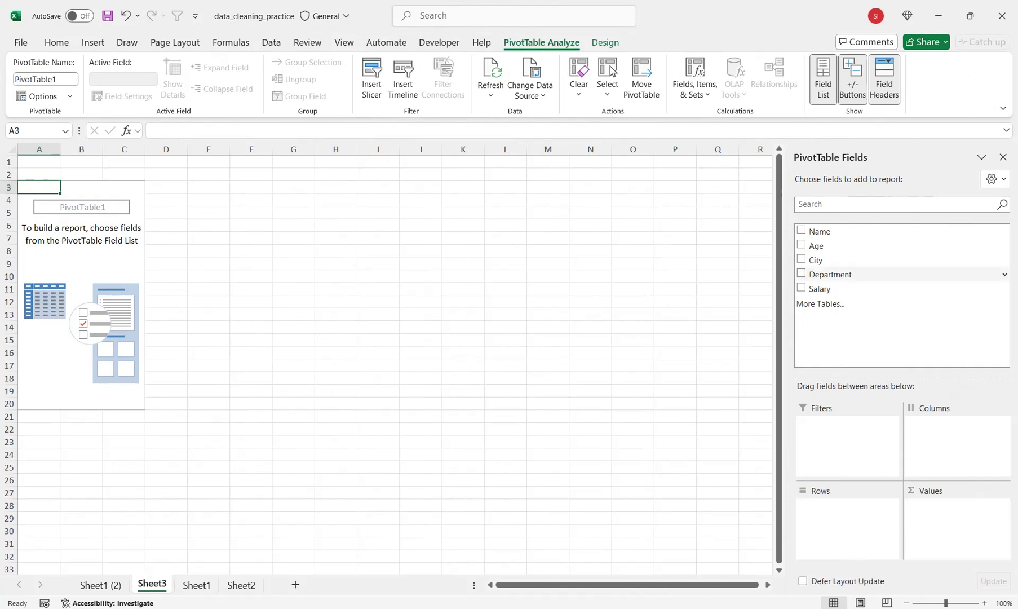
Add Department to the PivotTable's rows and Salary to its values to sum salaries per department
{"action": "left_click_drag", "start_coordinate": [830, 274], "coordinate": [846, 521]}
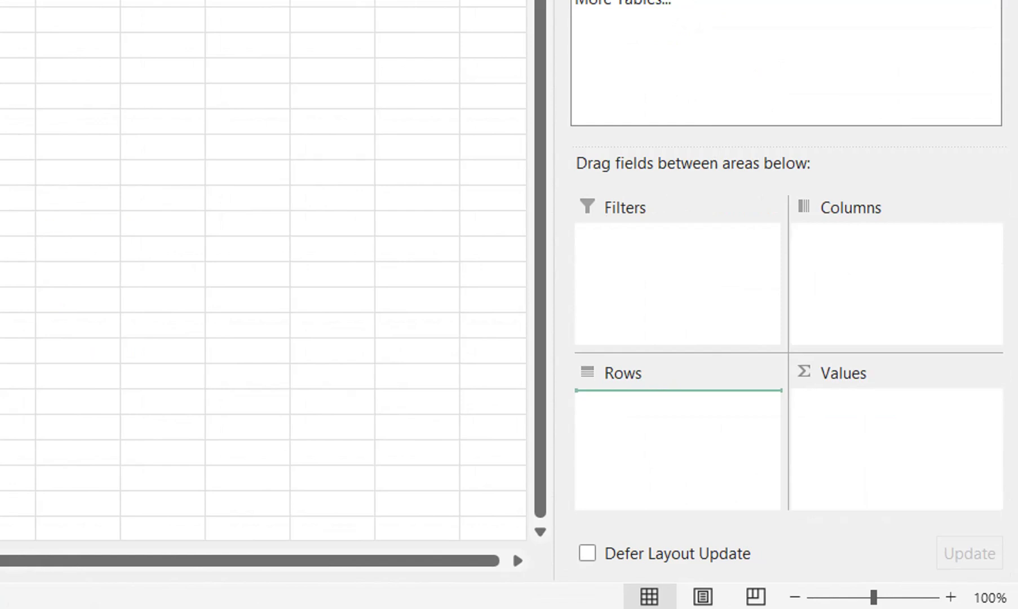
{"action": "left_click_drag", "start_coordinate": [676, 395], "coordinate": [677, 397]}
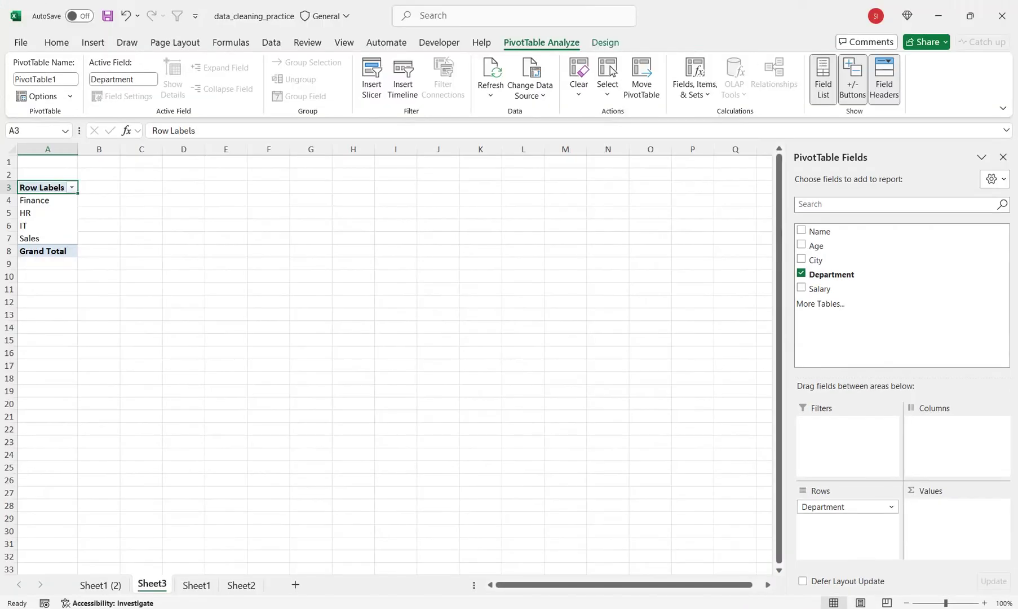
{"action": "scroll", "coordinate": [387, 359], "scroll_direction": "up", "scroll_amount": 8}
{"action": "left_click_drag", "start_coordinate": [221, 241], "coordinate": [221, 155]}
{"action": "left_click", "coordinate": [106, 316]}
{"action": "left_click", "coordinate": [106, 298]}
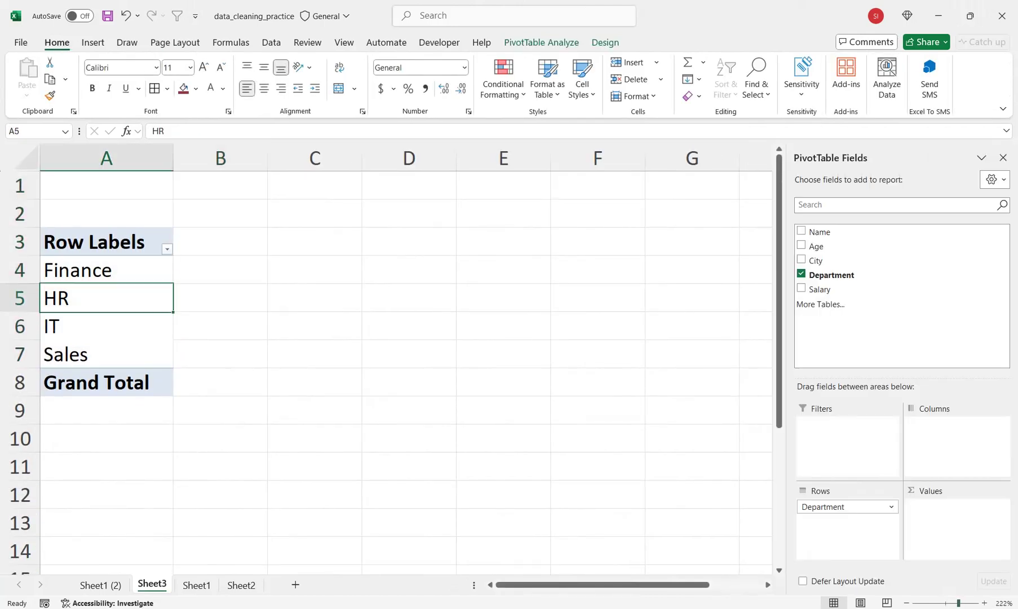
{"action": "left_click_drag", "start_coordinate": [819, 289], "coordinate": [957, 521]}
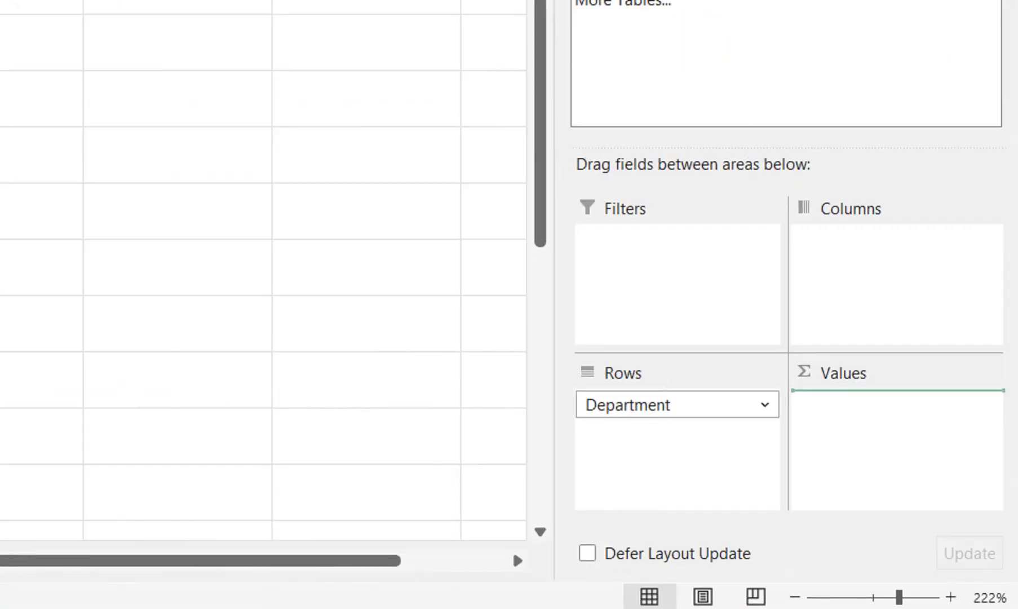
{"action": "left_click_drag", "start_coordinate": [895, 433], "coordinate": [894, 434]}
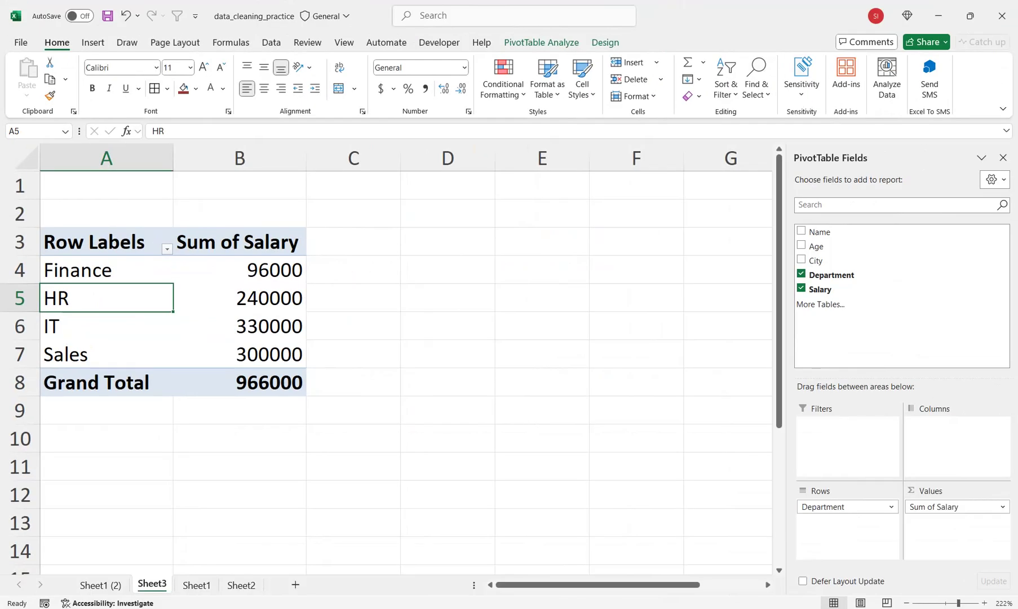
Review the source data on Sheet1 and return to the PivotTable on Sheet3
{"action": "left_click", "coordinate": [196, 585]}
{"action": "left_click", "coordinate": [93, 491]}
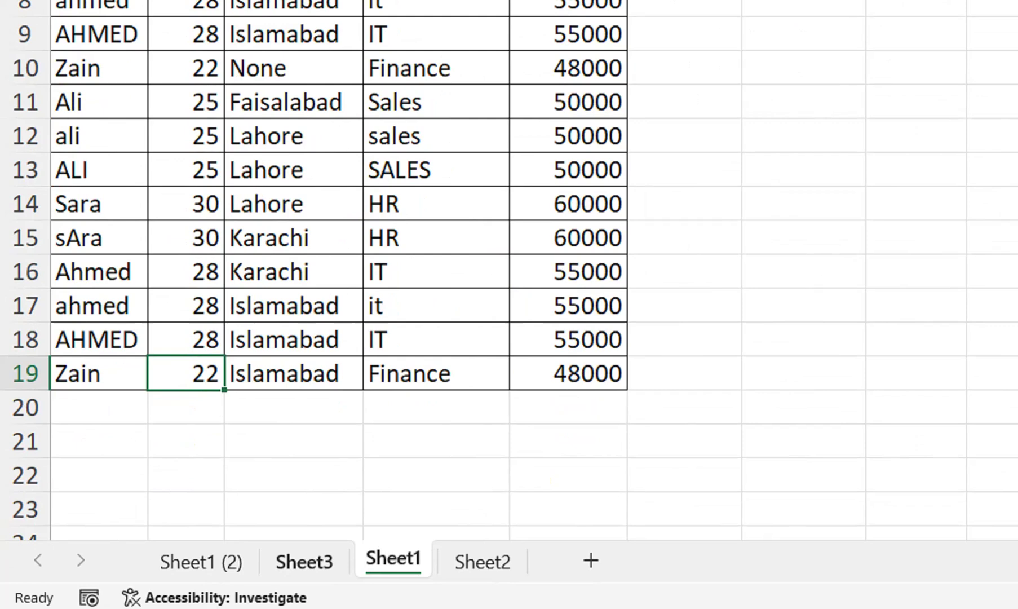
{"action": "left_click", "coordinate": [304, 561]}
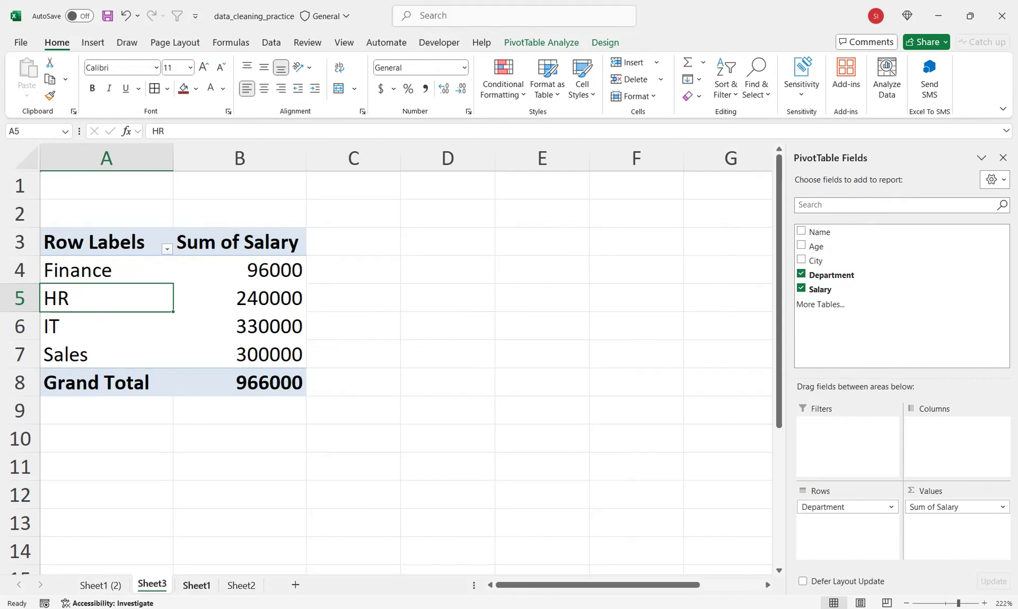
Start a new record in row 20 of Sheet1 with the person's name, age 25 and city Sakkar
{"action": "left_click", "coordinate": [196, 585]}
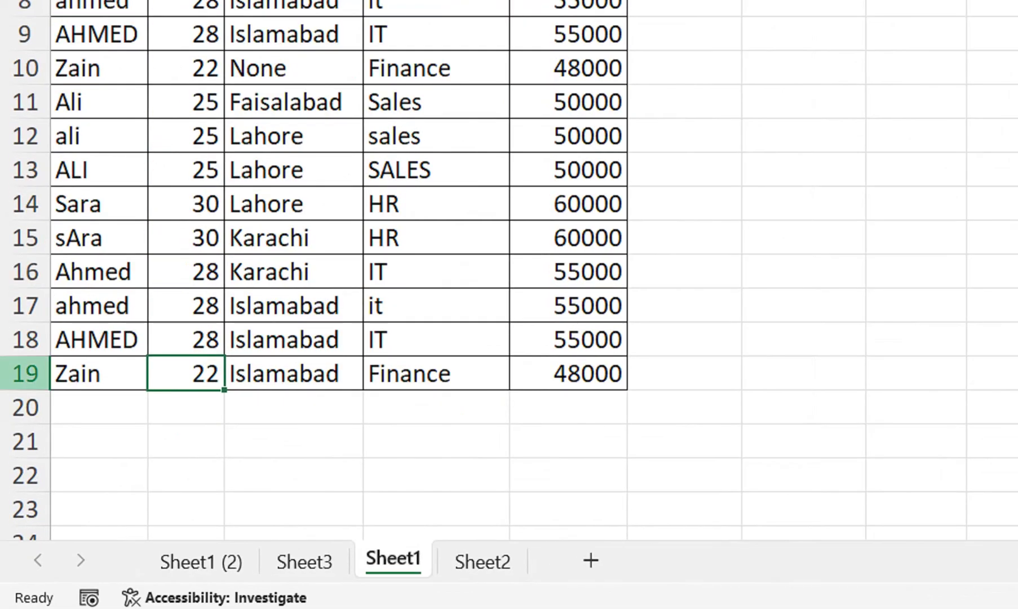
{"action": "left_click", "coordinate": [99, 407]}
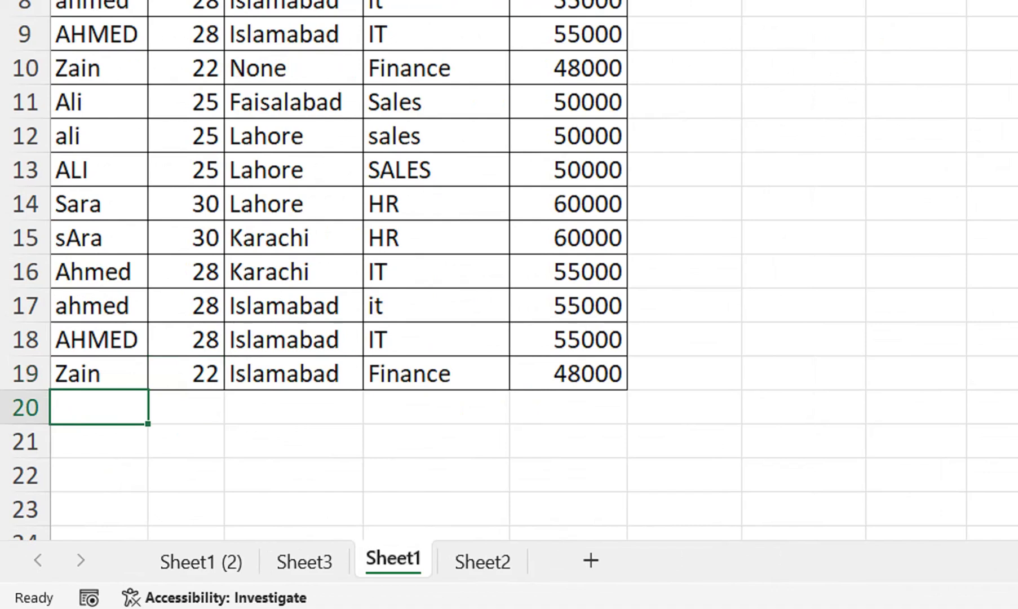
{"action": "type", "text": "Ghafoor"}
{"action": "key", "text": "Tab"}
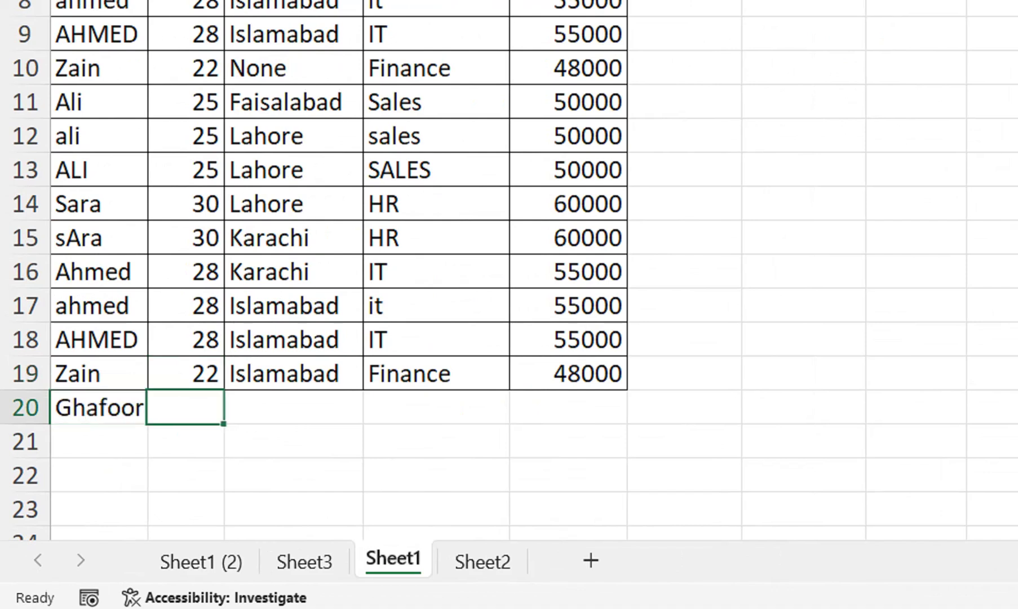
{"action": "type", "text": "25"}
{"action": "key", "text": "Tab"}
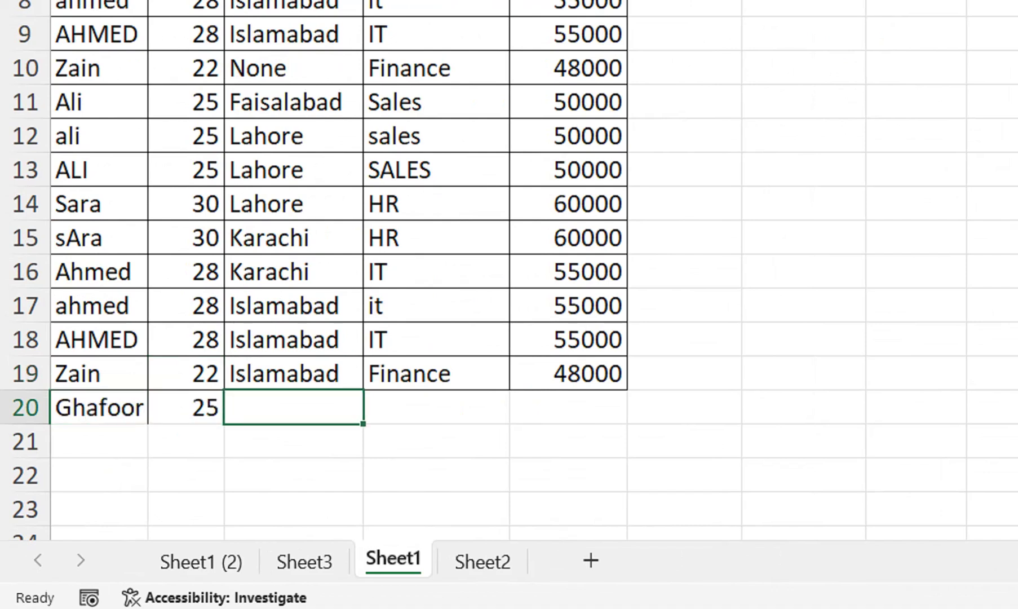
{"action": "type", "text": "Sakkar"}
{"action": "key", "text": "Tab"}
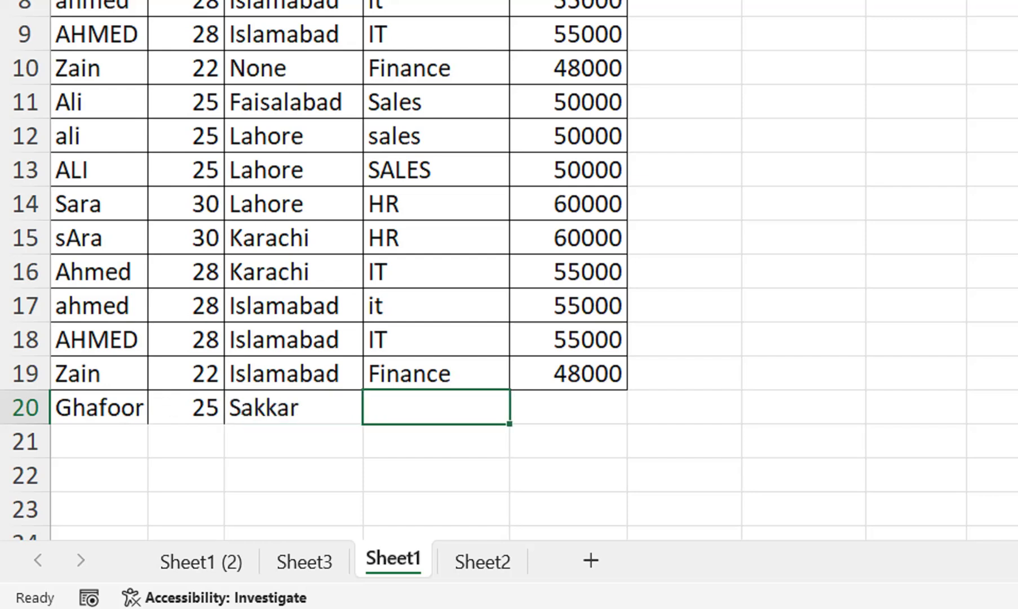
Complete the row 20 record with department Admin and salary 50000, and return to the PivotTable on Sheet3
{"action": "type", "text": "Admi"}
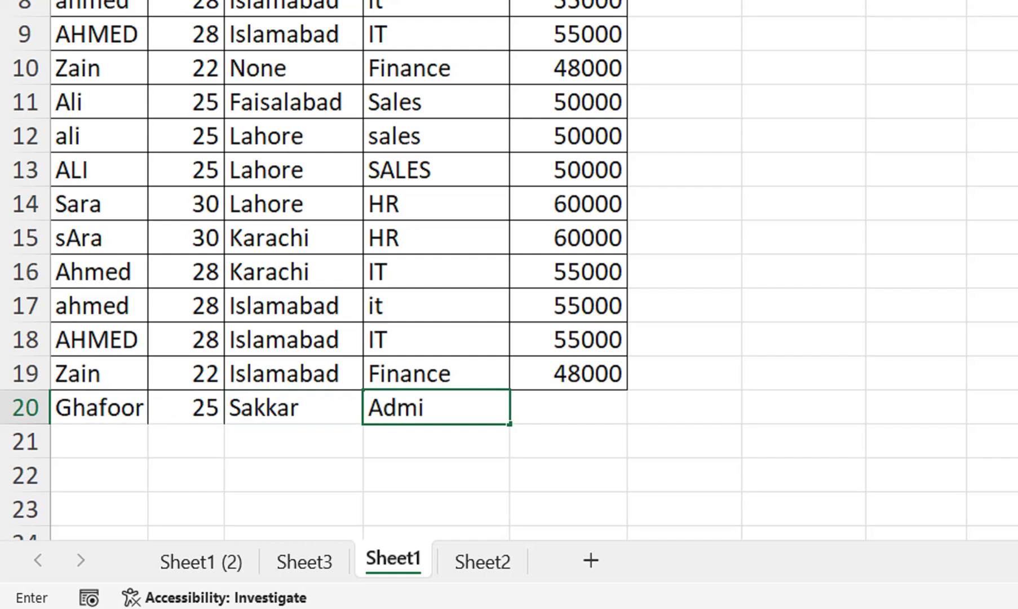
{"action": "type", "text": "n"}
{"action": "key", "text": "Tab"}
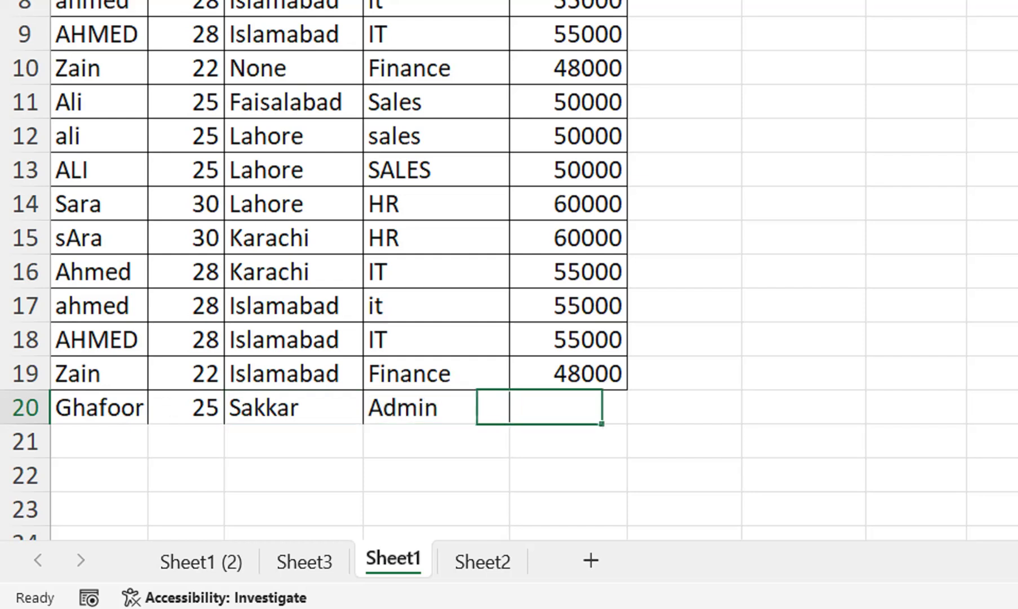
{"action": "type", "text": "50000"}
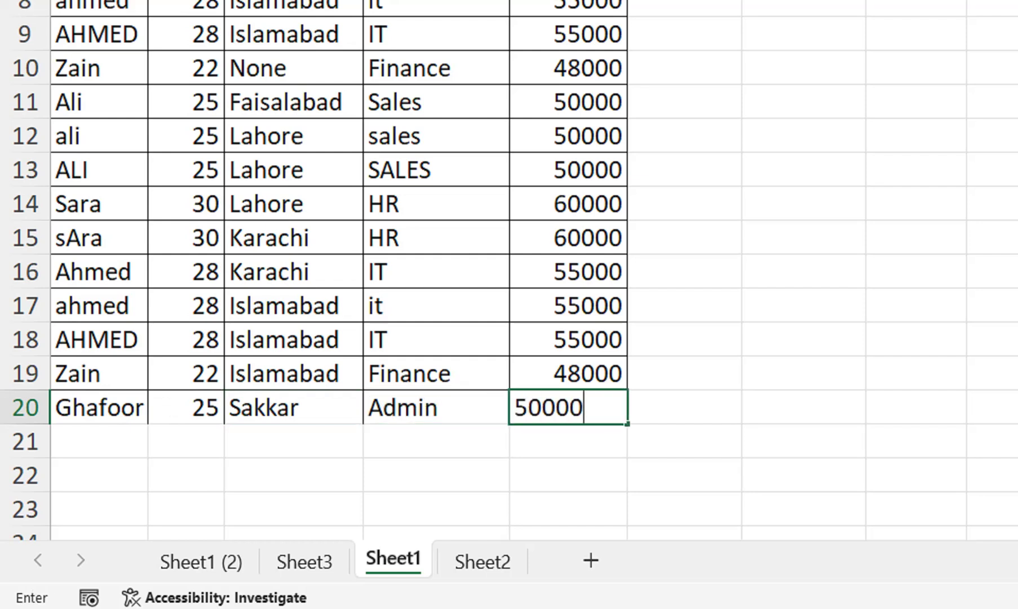
{"action": "key", "text": "Return"}
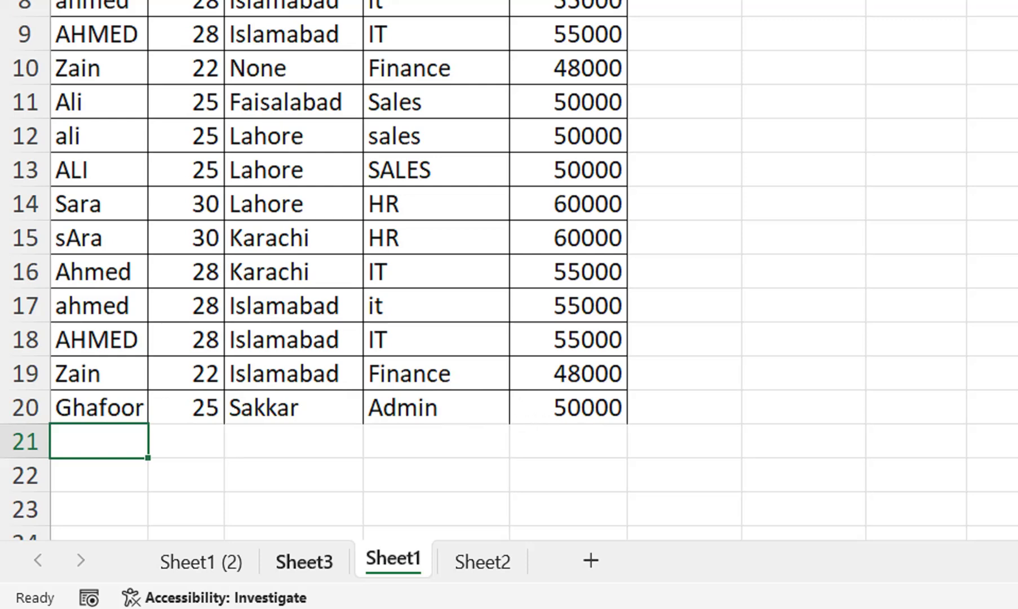
{"action": "left_click", "coordinate": [305, 561]}
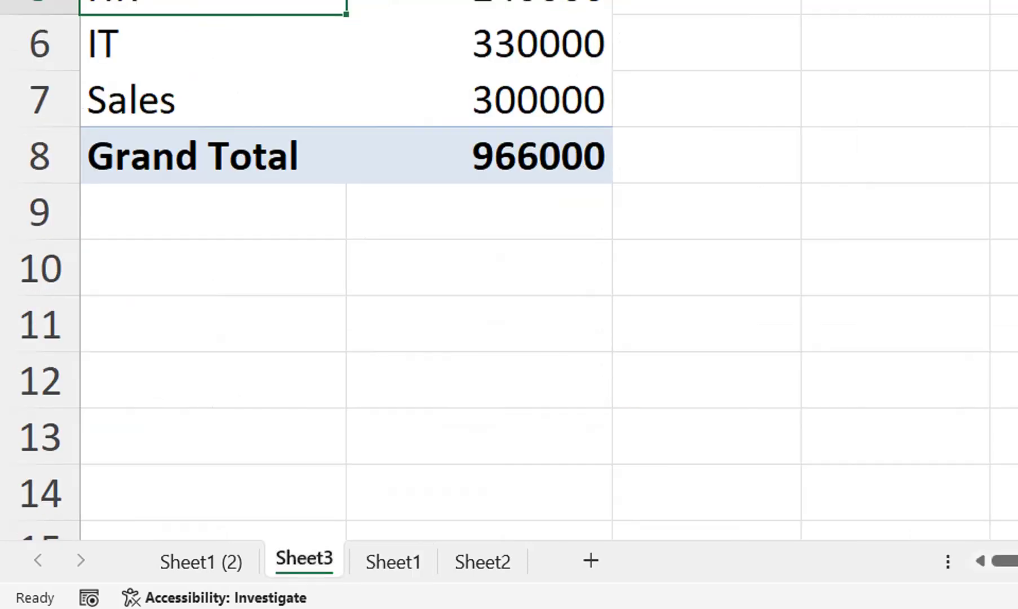
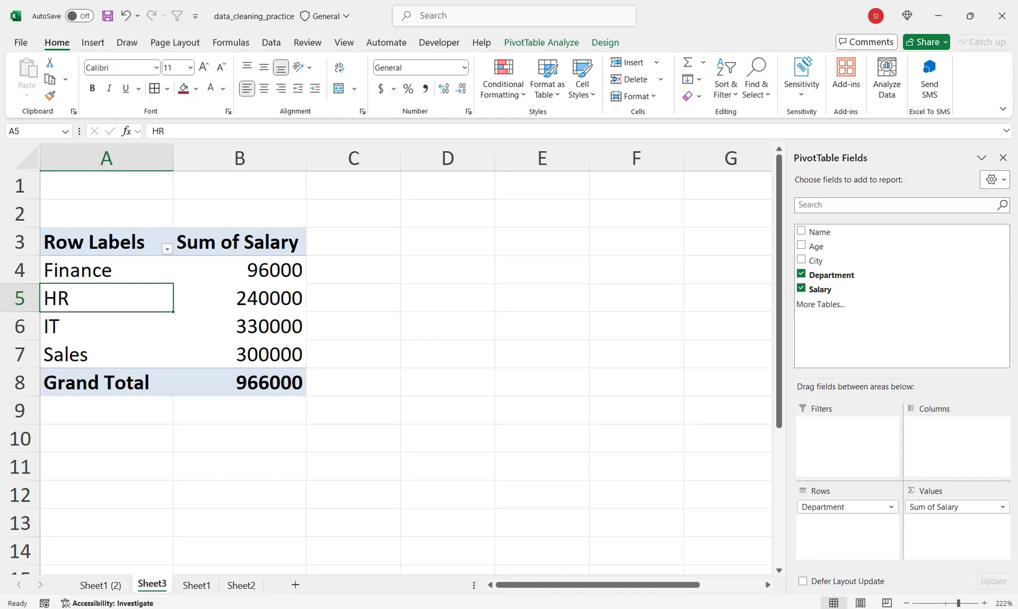
Review the new row 20 record on Sheet1 and compare it with the PivotTable on Sheet3
{"action": "left_click", "coordinate": [196, 585]}
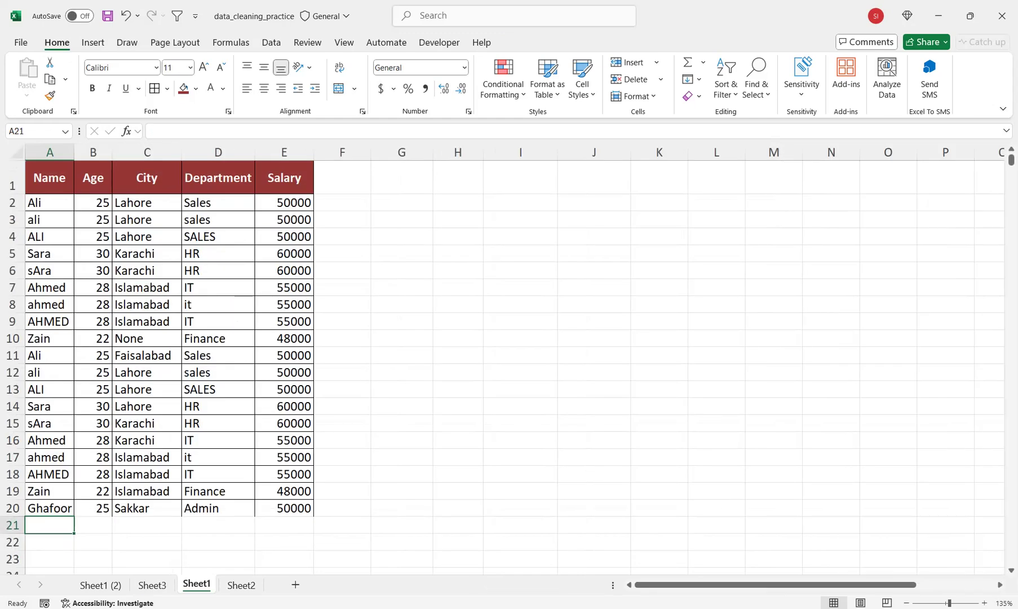
{"action": "left_click", "coordinate": [49, 507]}
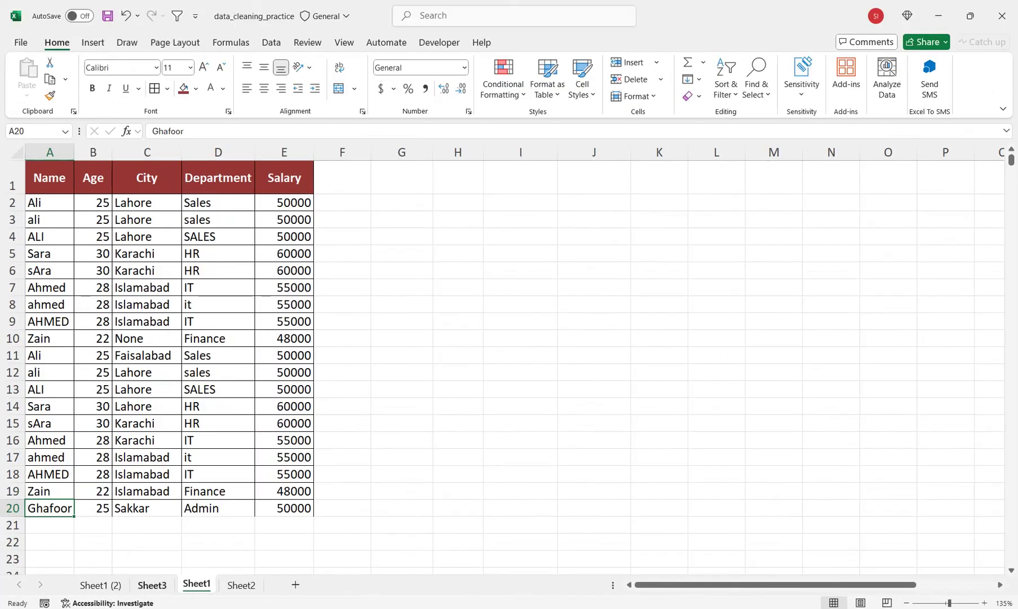
{"action": "left_click", "coordinate": [304, 561]}
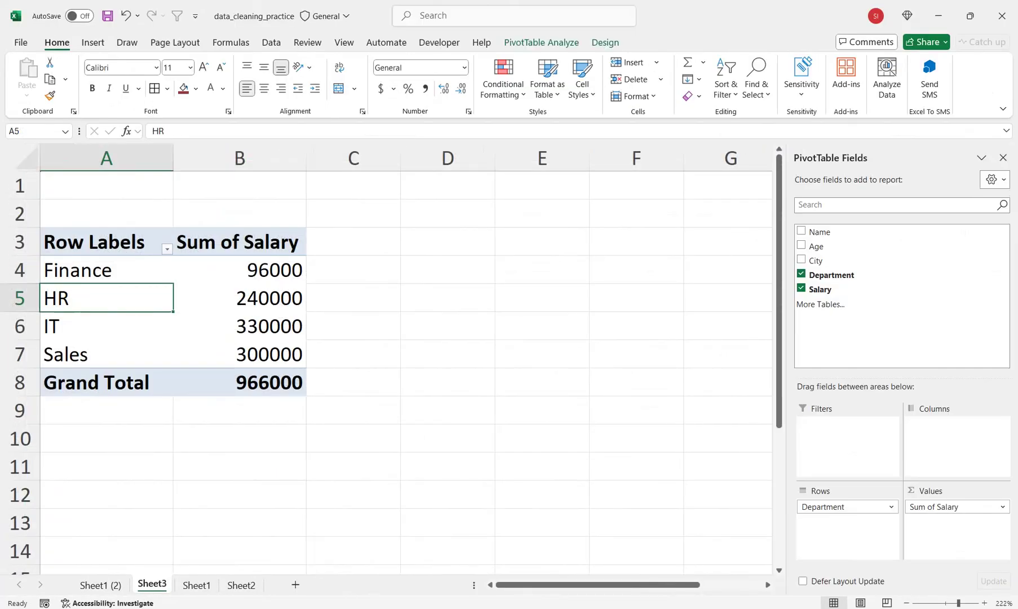
{"action": "left_click", "coordinate": [241, 268]}
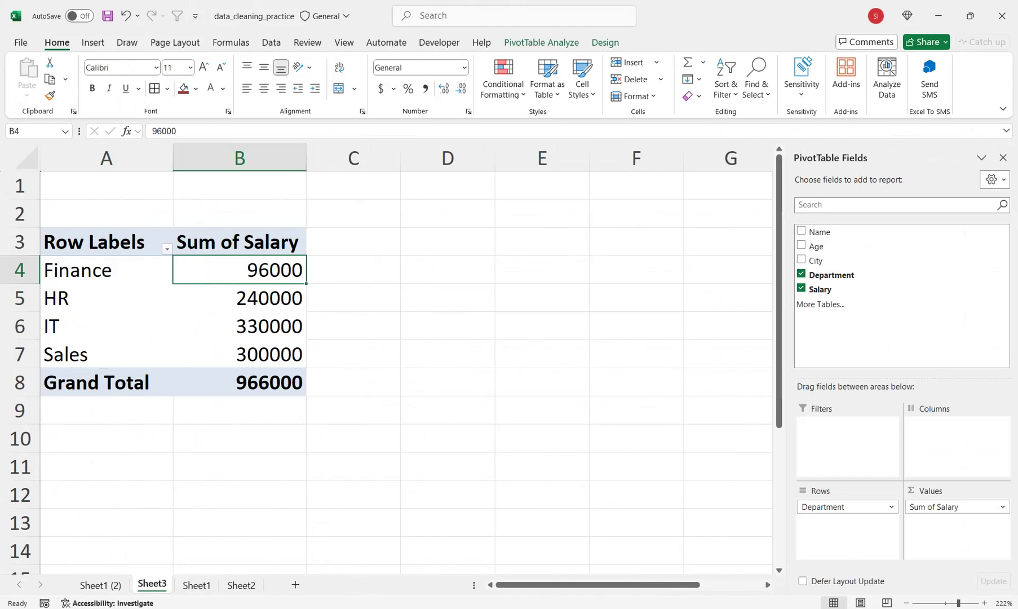
Change the PivotTable's data source to Sheet1!$A$1:$E$20 and reopen the data source settings to check the range
{"action": "left_click", "coordinate": [236, 294]}
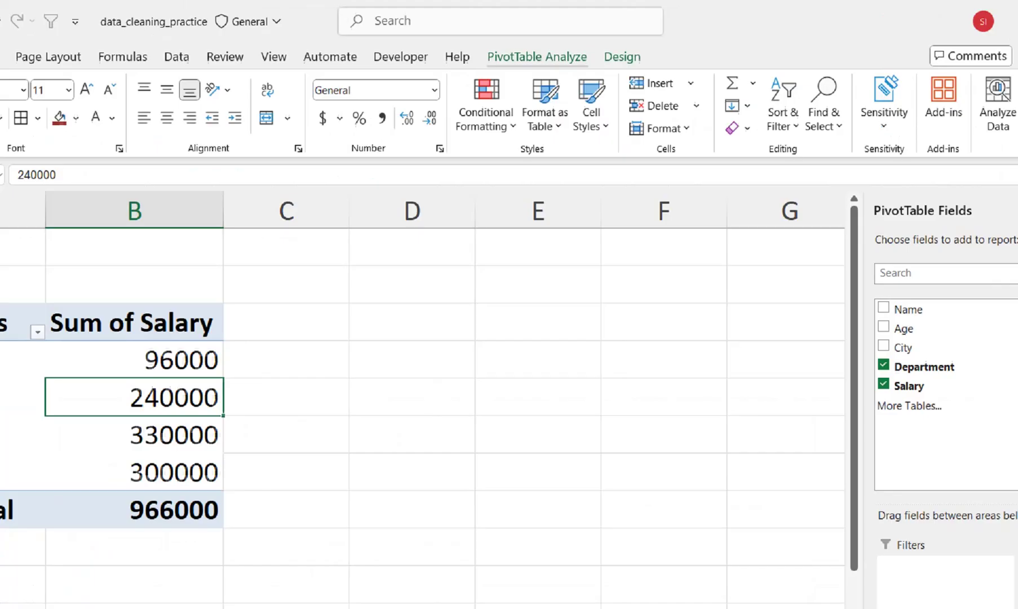
{"action": "left_click", "coordinate": [528, 85]}
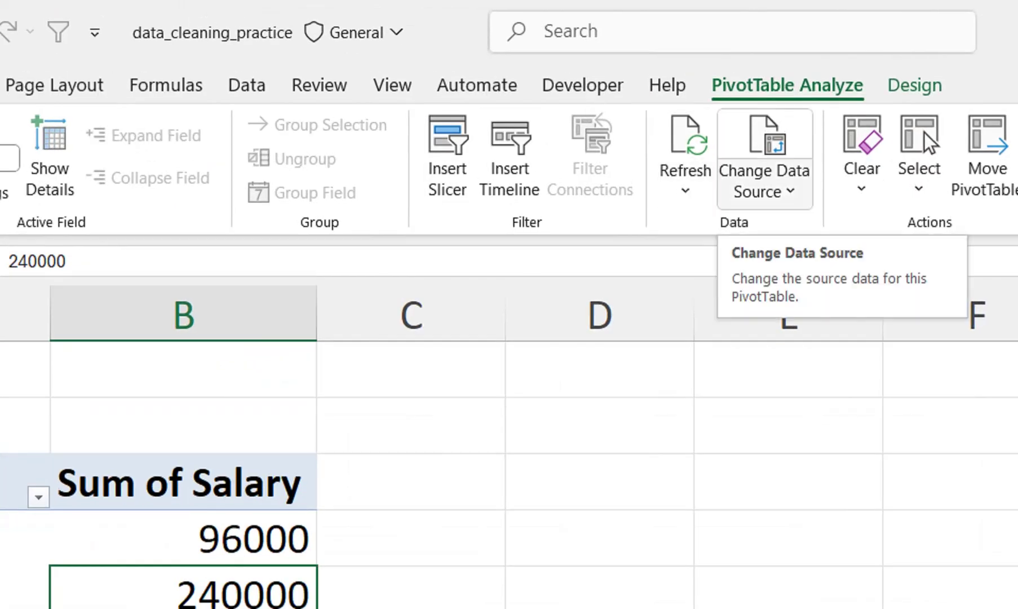
{"action": "left_click", "coordinate": [764, 186]}
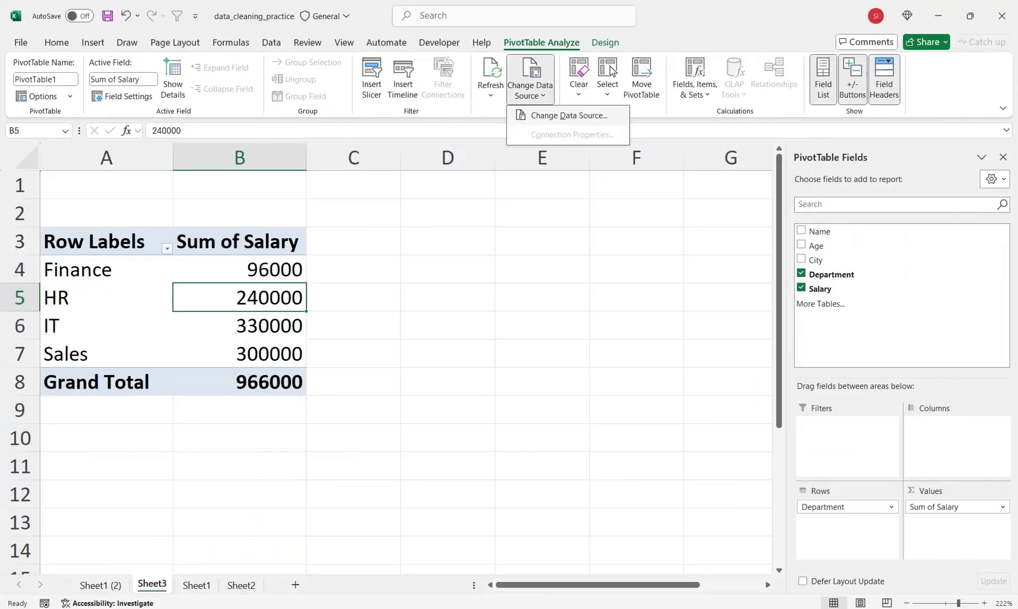
{"action": "left_click", "coordinate": [841, 231]}
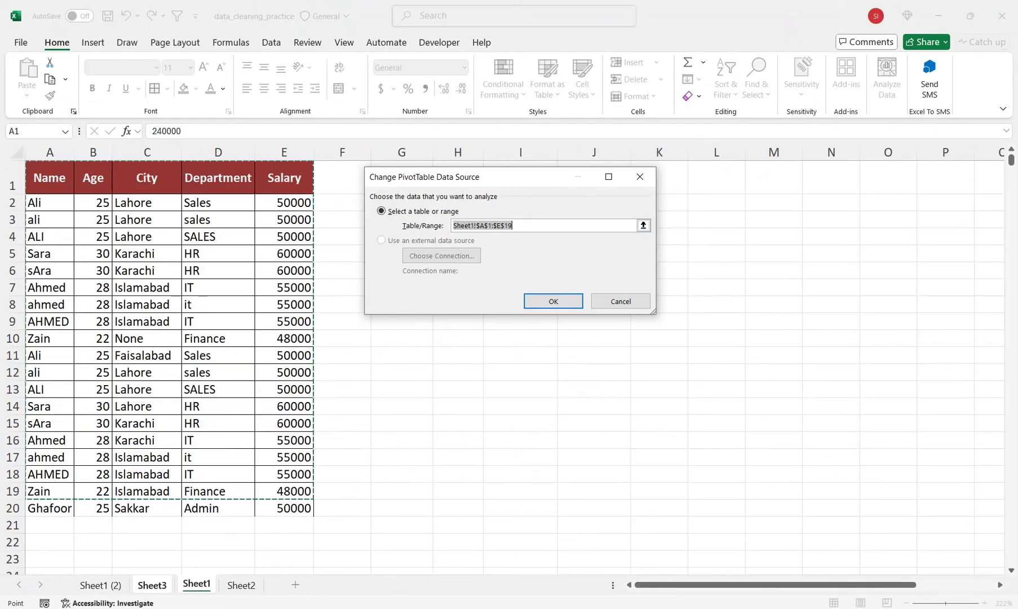
{"action": "left_click_drag", "start_coordinate": [50, 178], "coordinate": [287, 508]}
{"action": "key", "text": "Return"}
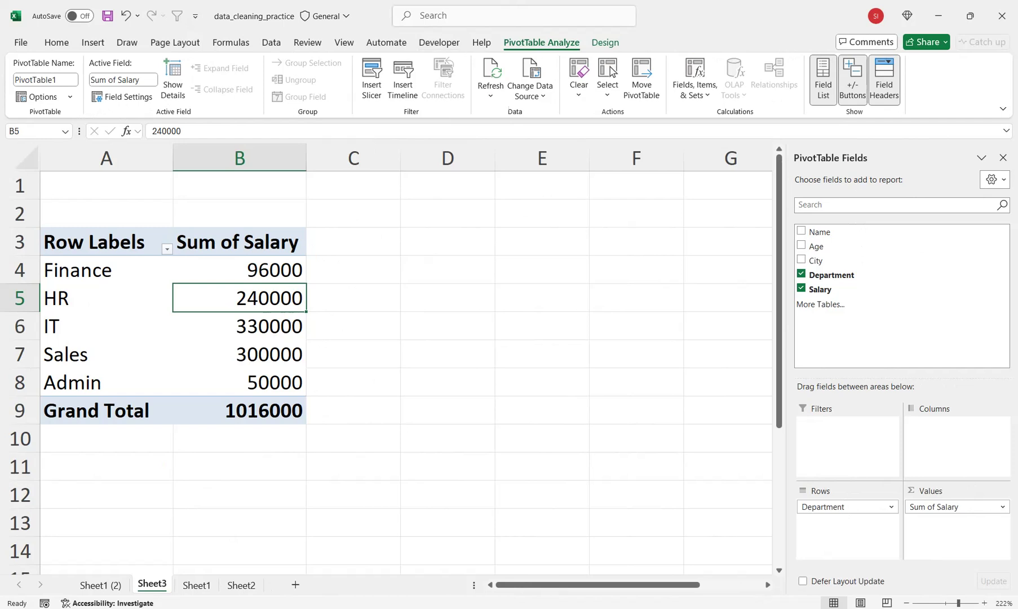
{"action": "left_click", "coordinate": [530, 90]}
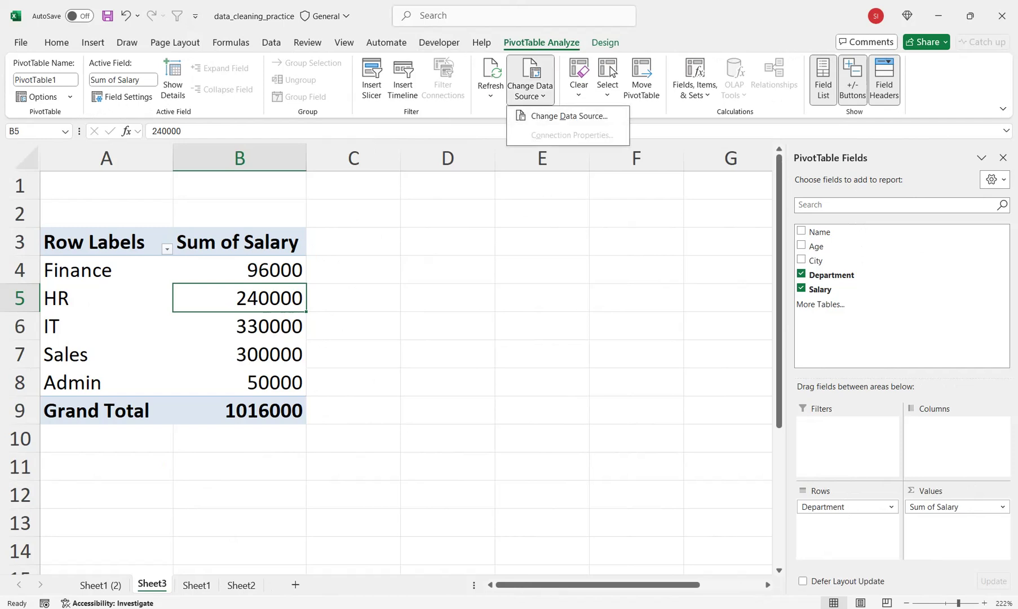
{"action": "left_click", "coordinate": [569, 116]}
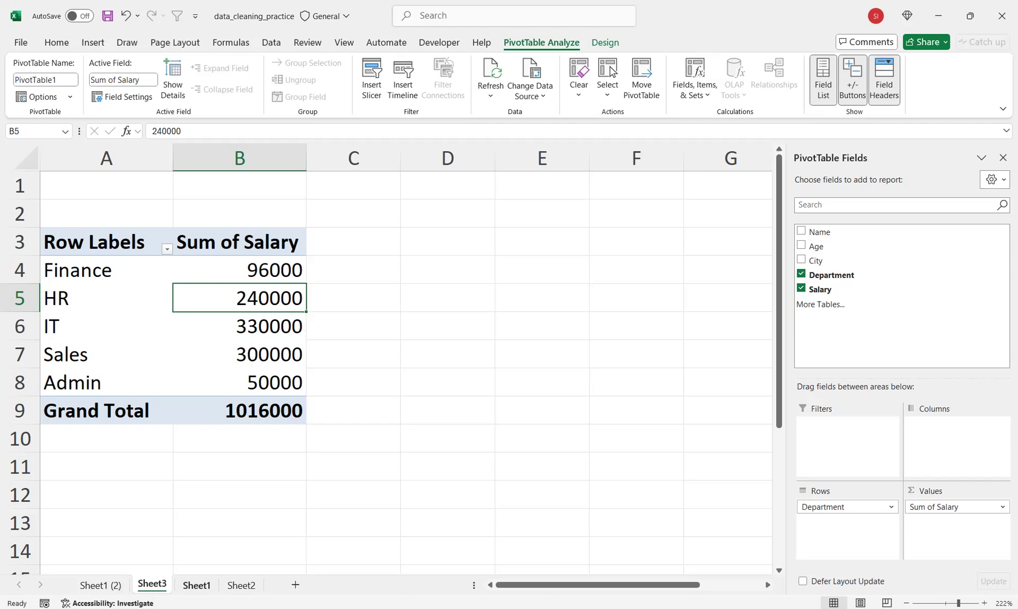
Set the salary of the Admin record in row 20 of Sheet1 to 60000
{"action": "left_click", "coordinate": [197, 585]}
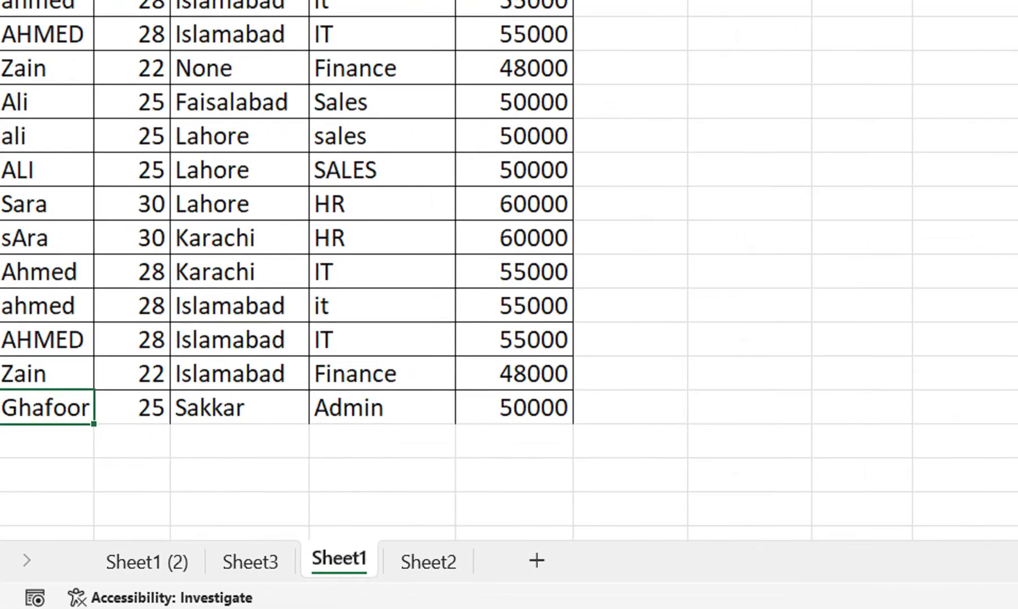
{"action": "left_click", "coordinate": [284, 508]}
{"action": "type", "text": "60000"}
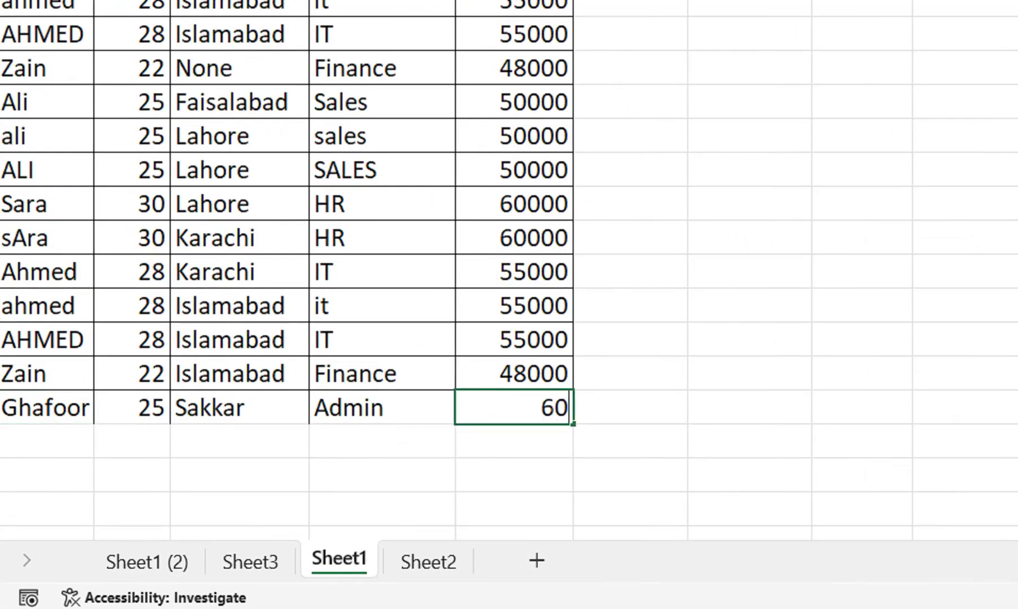
{"action": "key", "text": "Return"}
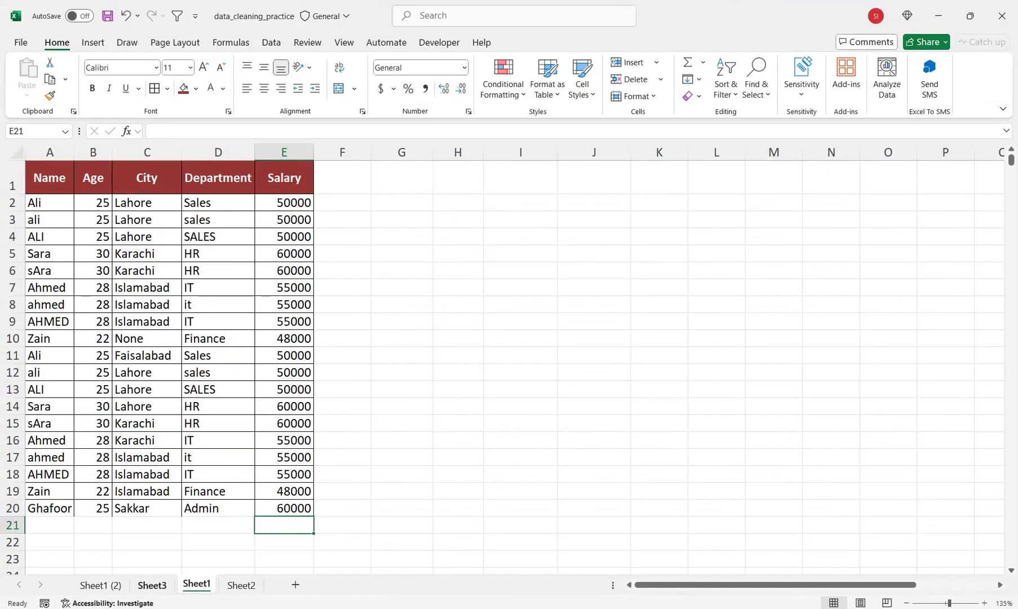
Return to Sheet3, check the Admin salary sum and refresh the PivotTable
{"action": "left_click", "coordinate": [250, 561]}
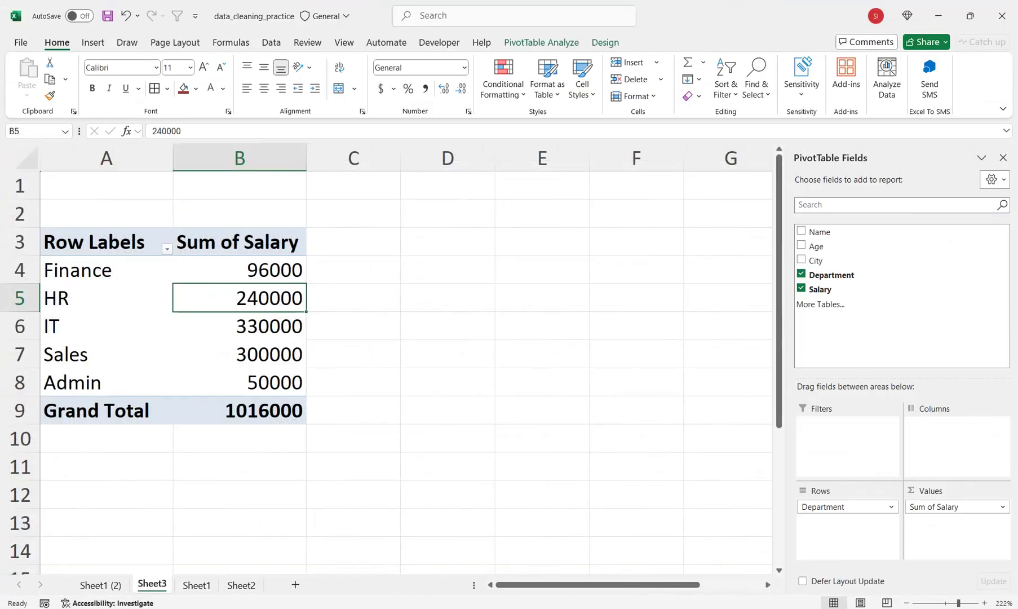
{"action": "left_click", "coordinate": [248, 380]}
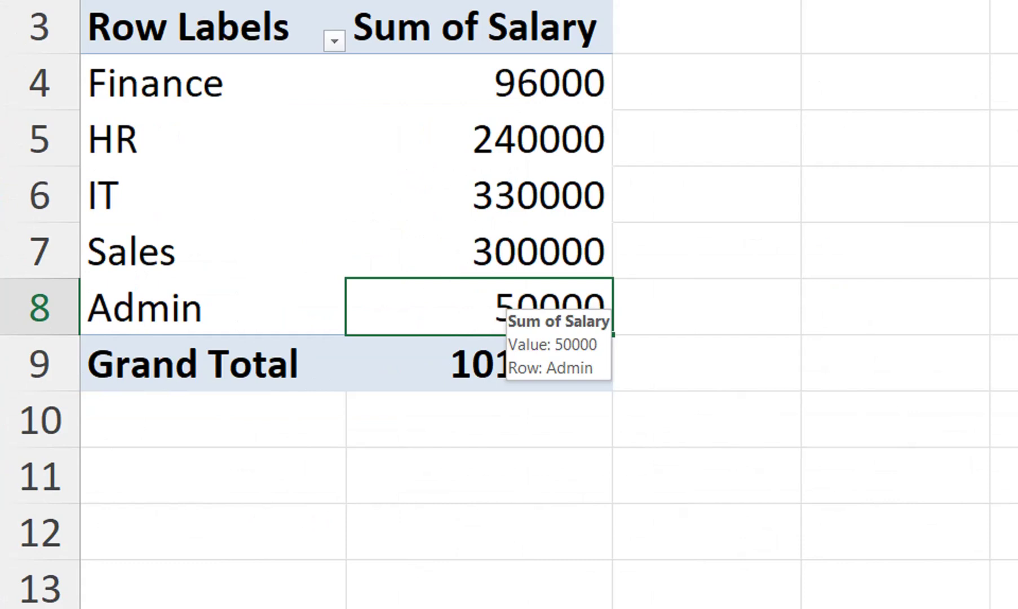
{"action": "left_click", "coordinate": [471, 191]}
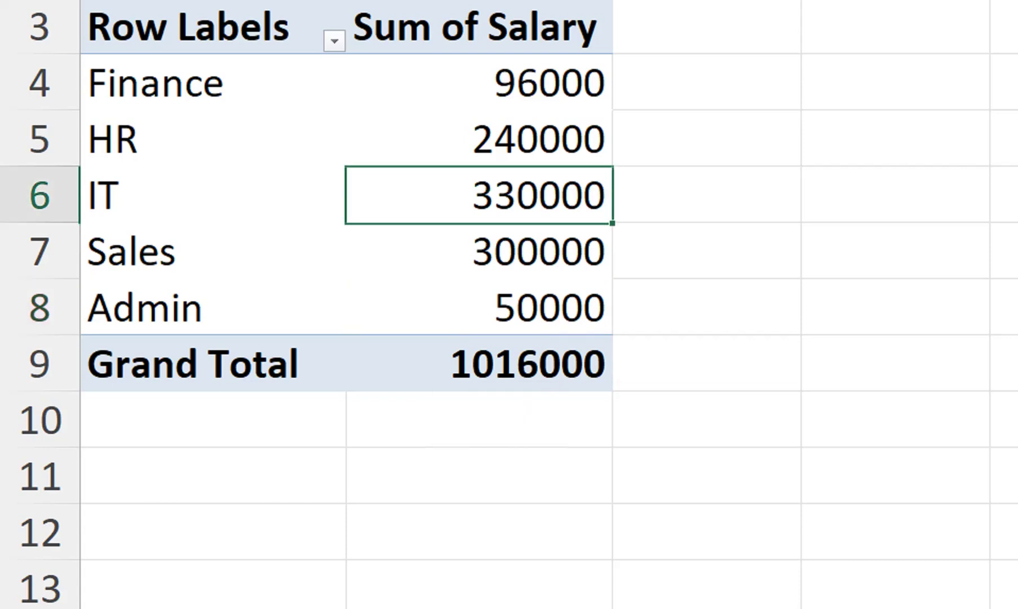
{"action": "right_click", "coordinate": [470, 192]}
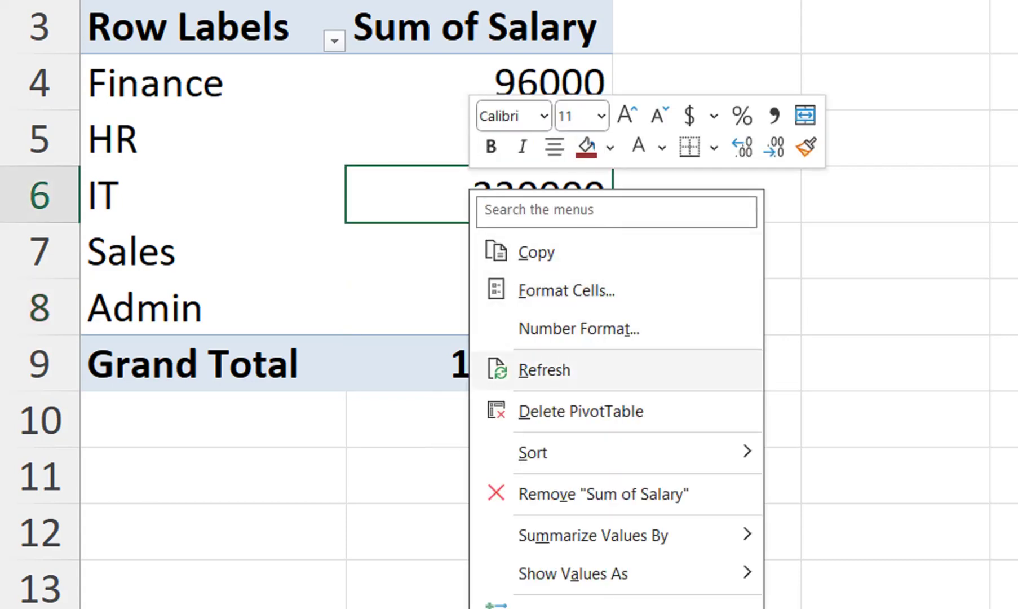
{"action": "left_click", "coordinate": [544, 370]}
{"action": "left_click", "coordinate": [479, 307]}
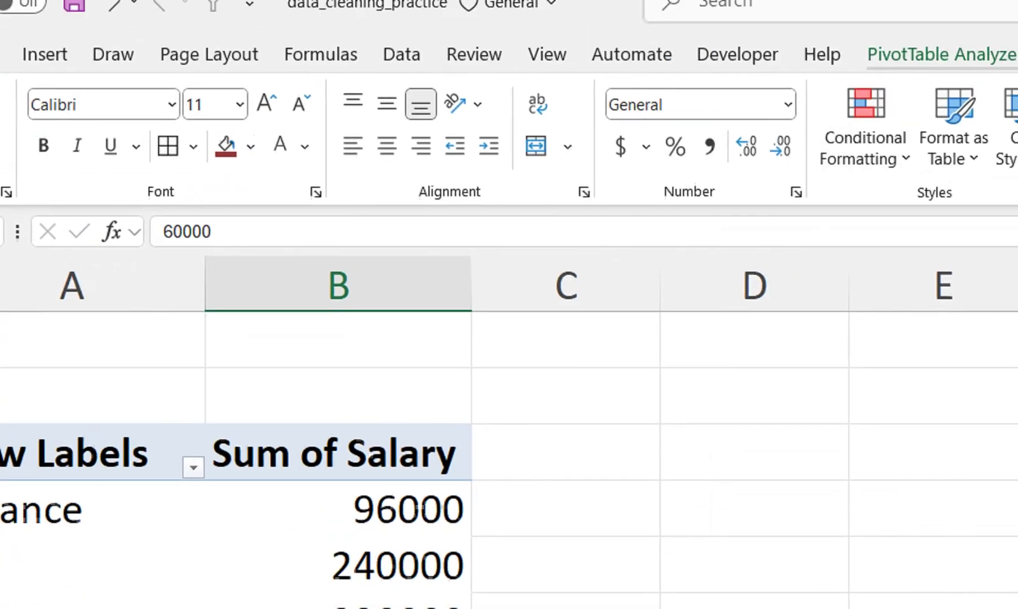
Check the PivotTable's source range in the Change PivotTable Data Source dialog and dismiss it without changes
{"action": "left_click", "coordinate": [940, 53]}
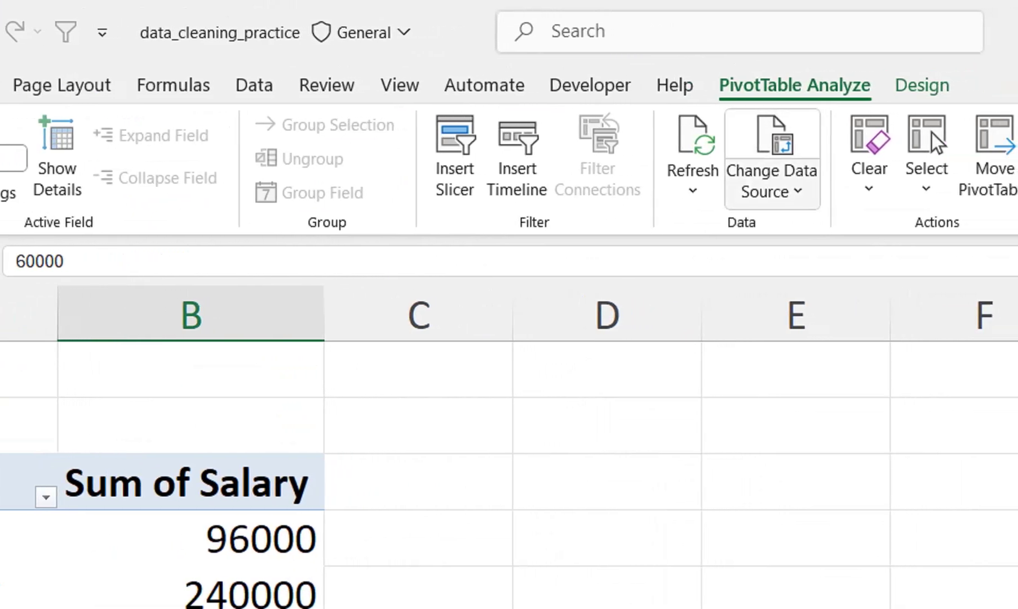
{"action": "left_click", "coordinate": [834, 180]}
{"action": "left_click", "coordinate": [850, 231]}
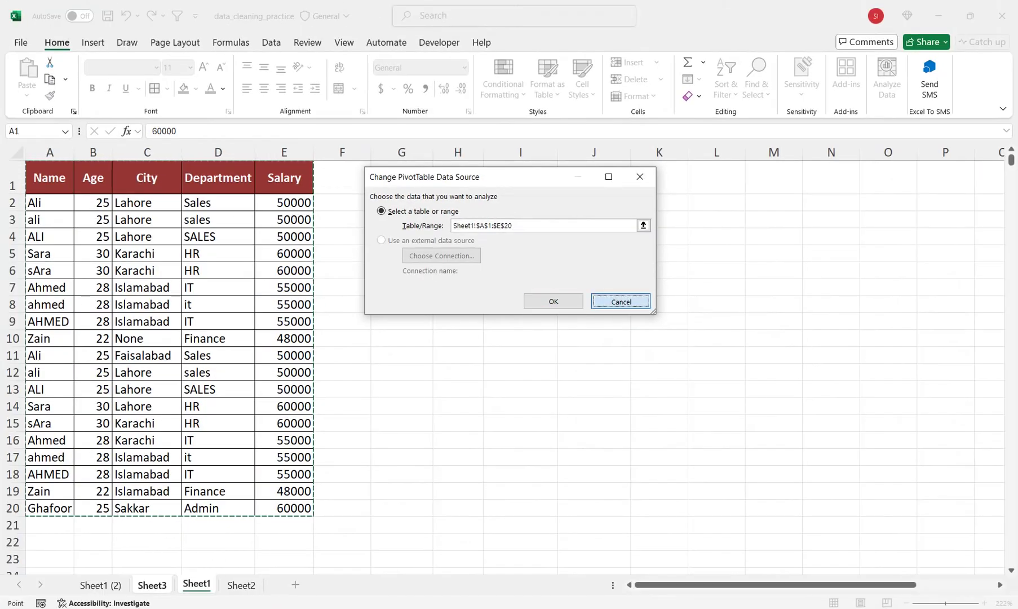
{"action": "left_click", "coordinate": [951, 309]}
In cell I11 of Sheet1, start an OFFSET formula with reference $A$1 and row and column offsets of 0
{"action": "left_click", "coordinate": [197, 585]}
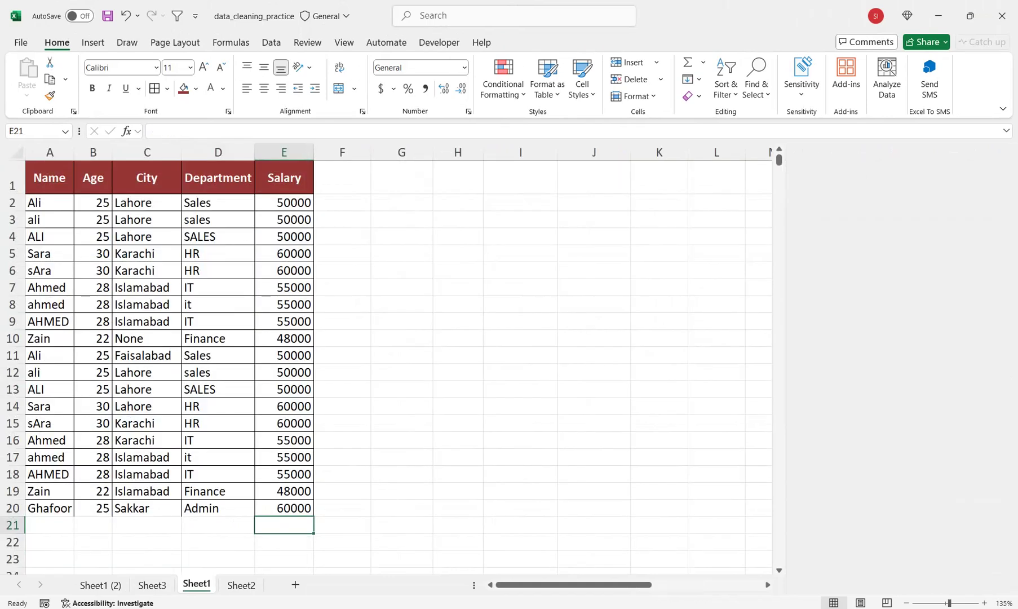
{"action": "left_click", "coordinate": [519, 355]}
{"action": "type", "text": "=of"}
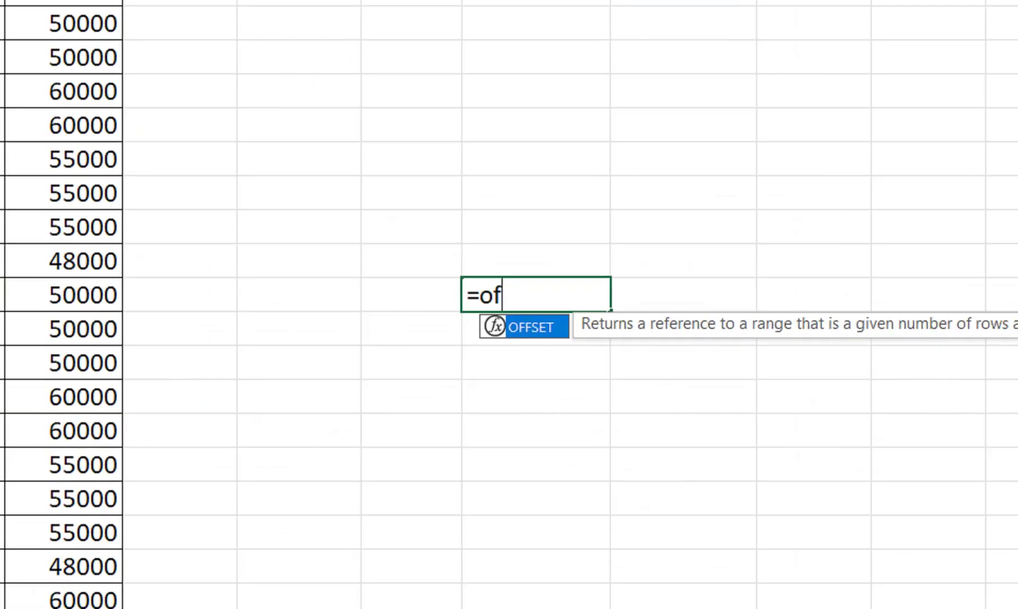
{"action": "key", "text": "Tab"}
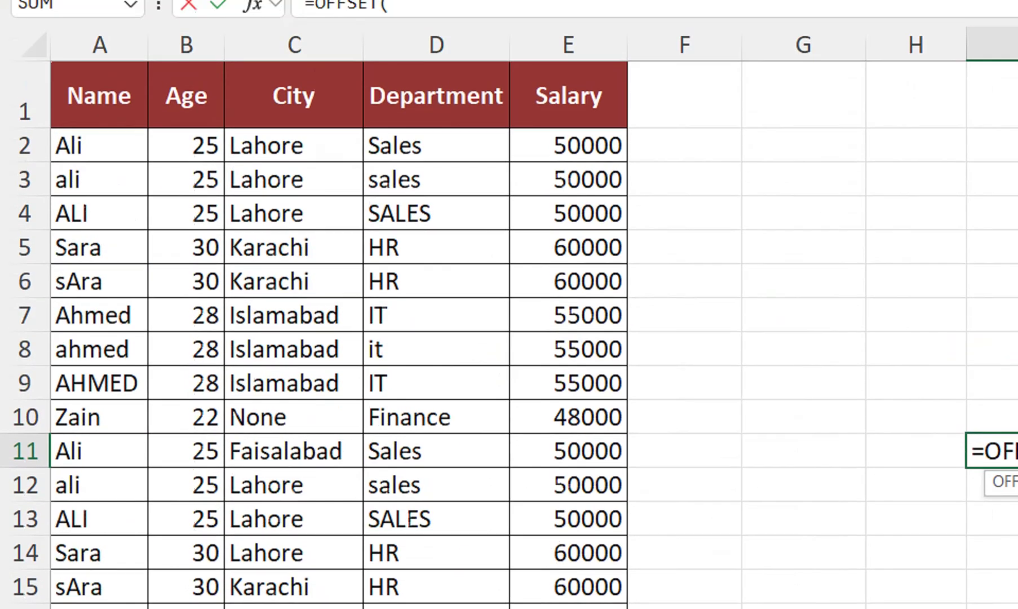
{"action": "left_click", "coordinate": [98, 100]}
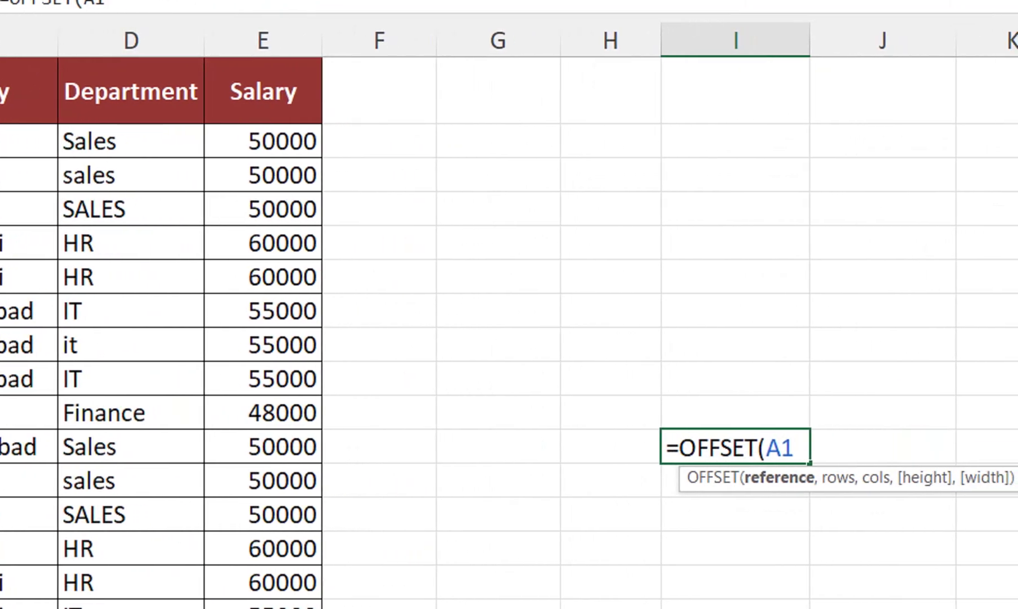
{"action": "key", "text": "F4"}
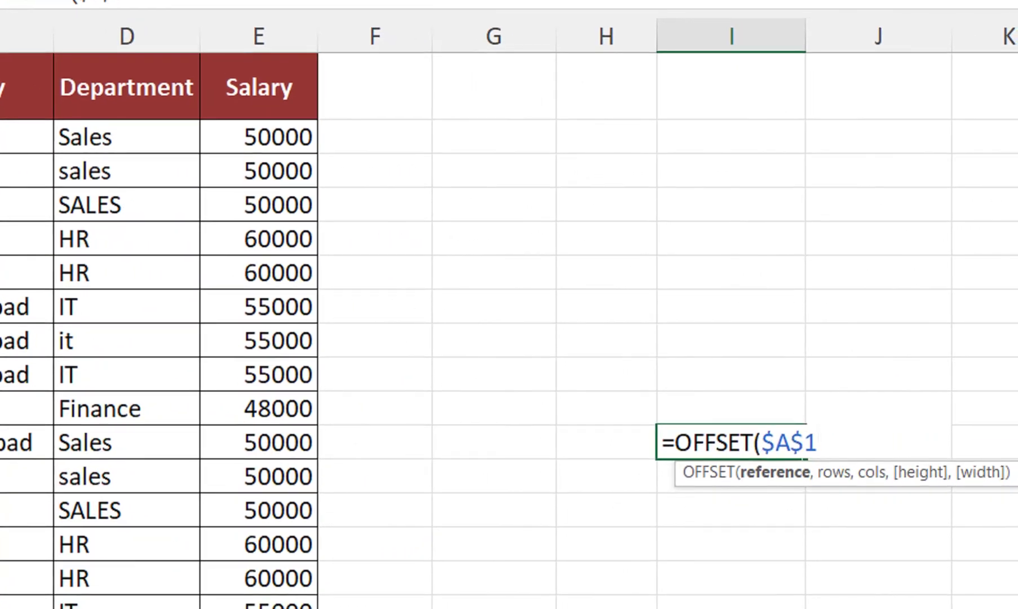
{"action": "type", "text": ","}
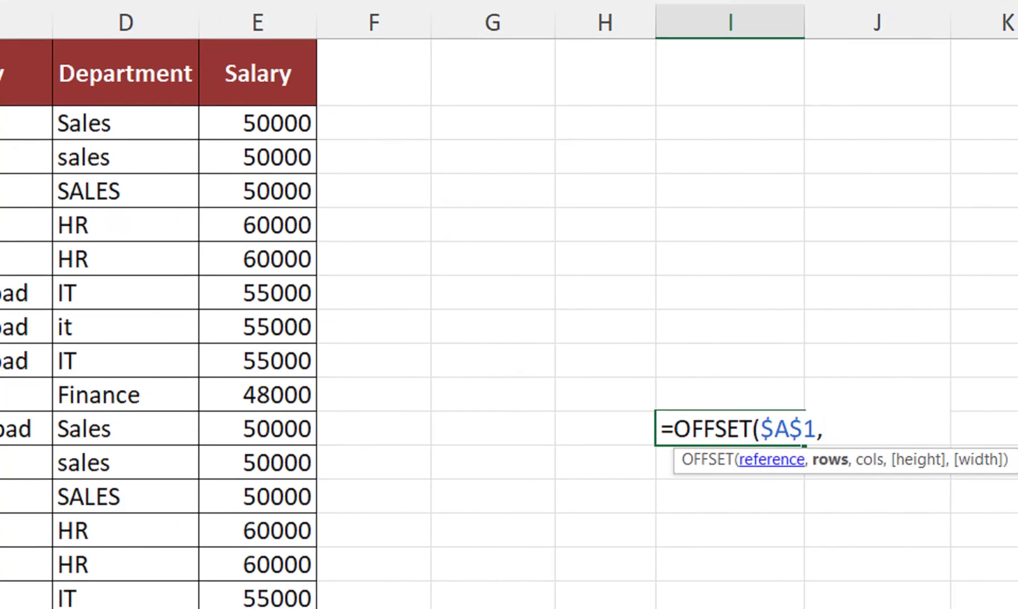
{"action": "type", "text": "0,0,"}
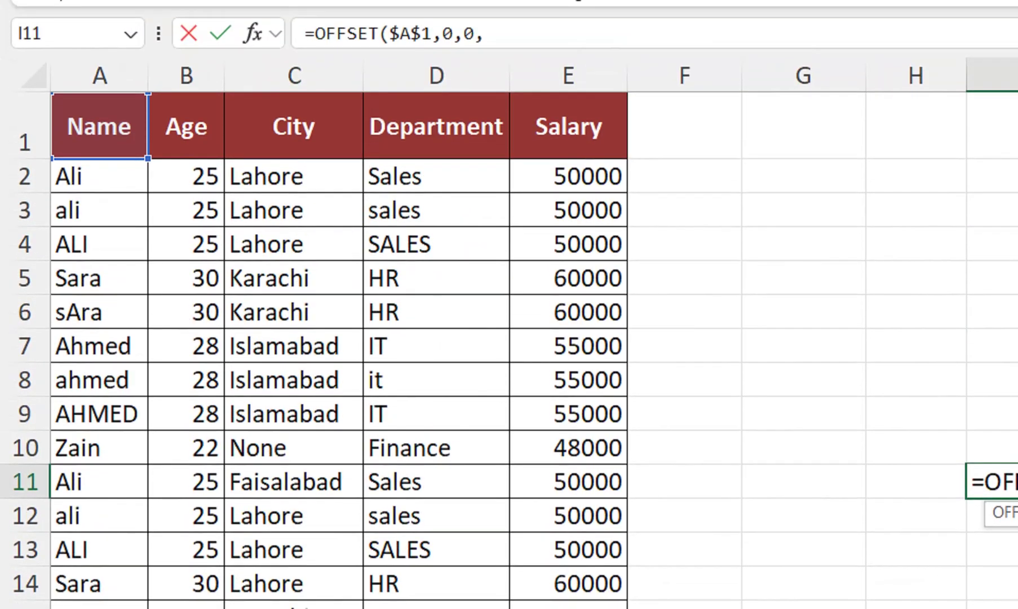
Supply COUNTA($A:$A) as the height argument of the OFFSET formula
{"action": "type", "text": "count"}
{"action": "key", "text": "Down"}
{"action": "key", "text": "Tab"}
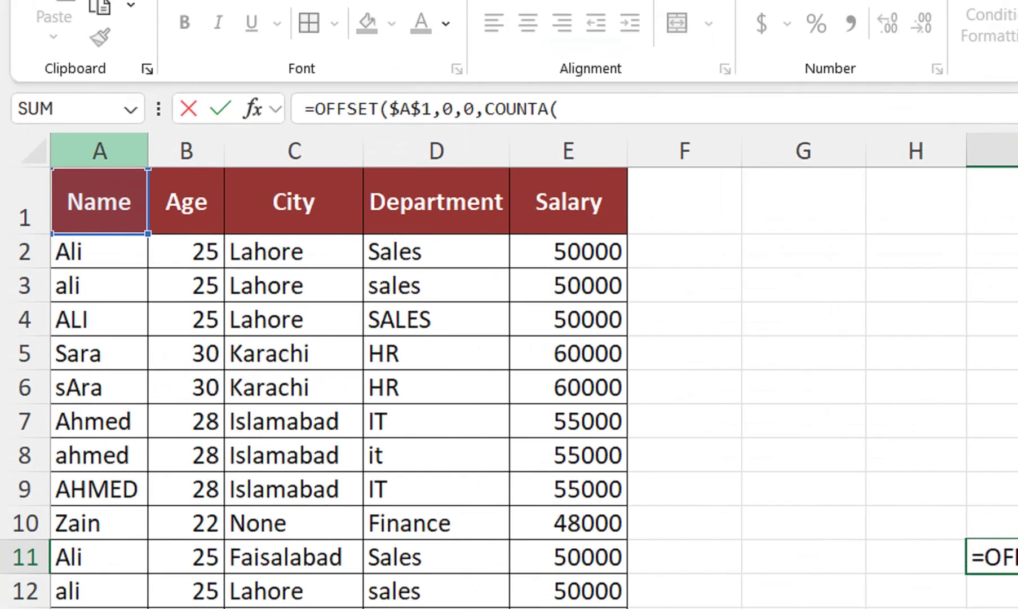
{"action": "left_click", "coordinate": [98, 150]}
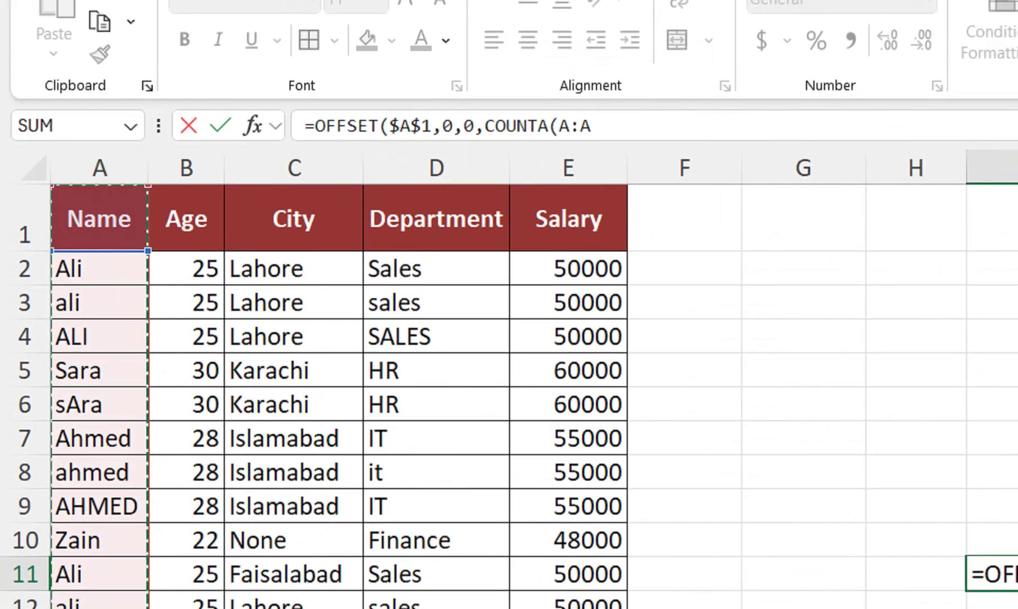
{"action": "key", "text": "F4"}
{"action": "type", "text": ")"}
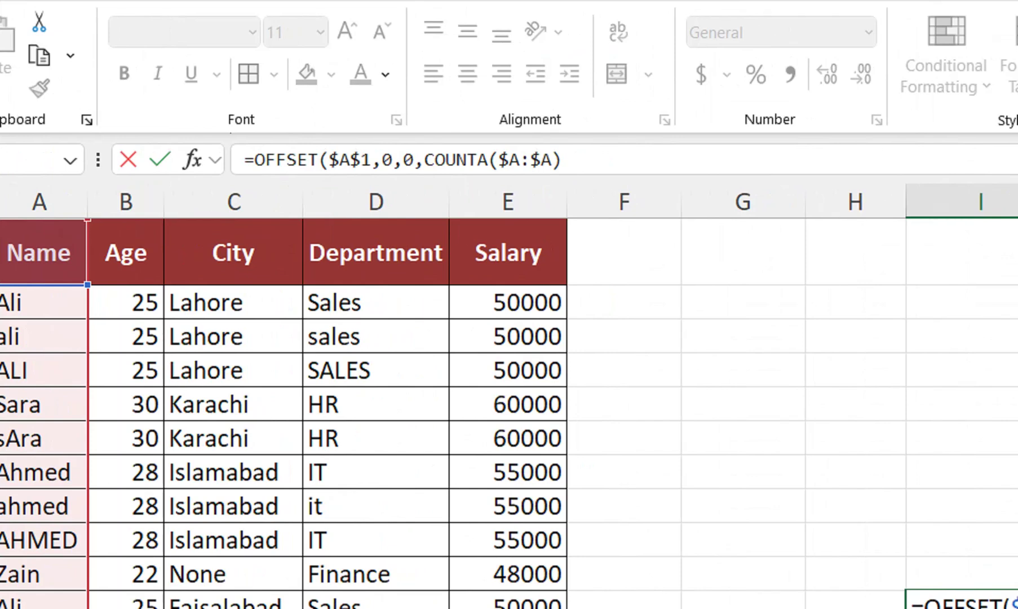
Supply COUNTA(1:1) as the width argument, commit the OFFSET formula and select the City entries in its spilled output
{"action": "type", "text": ","}
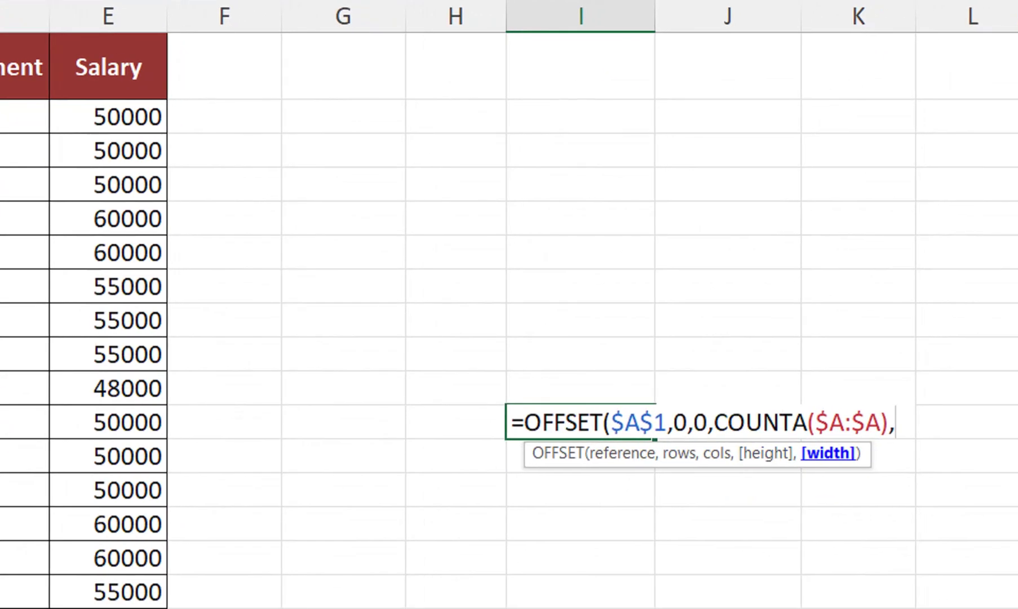
{"action": "type", "text": "count"}
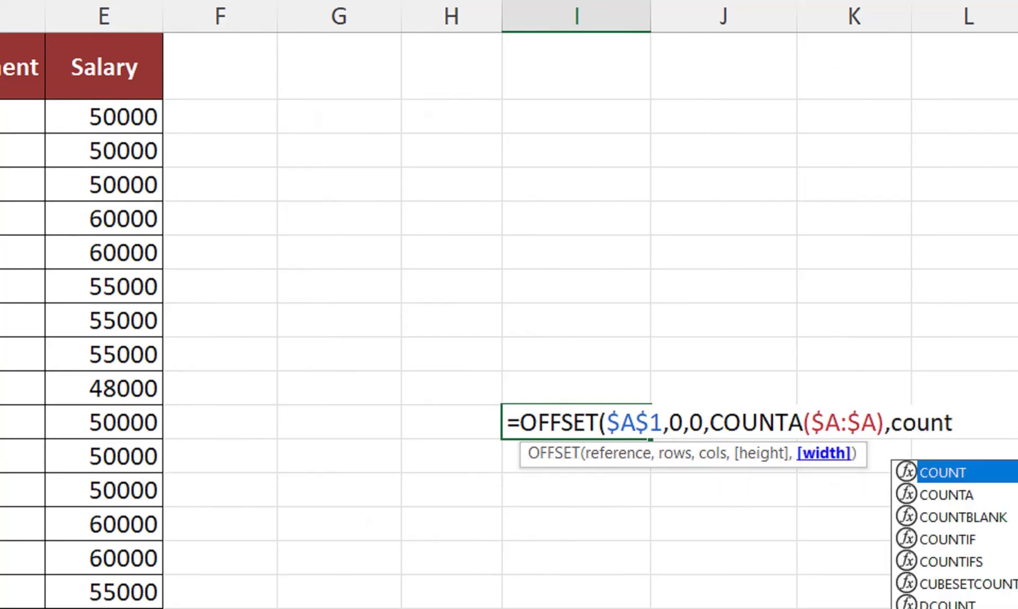
{"action": "key", "text": "Down"}
{"action": "key", "text": "Tab"}
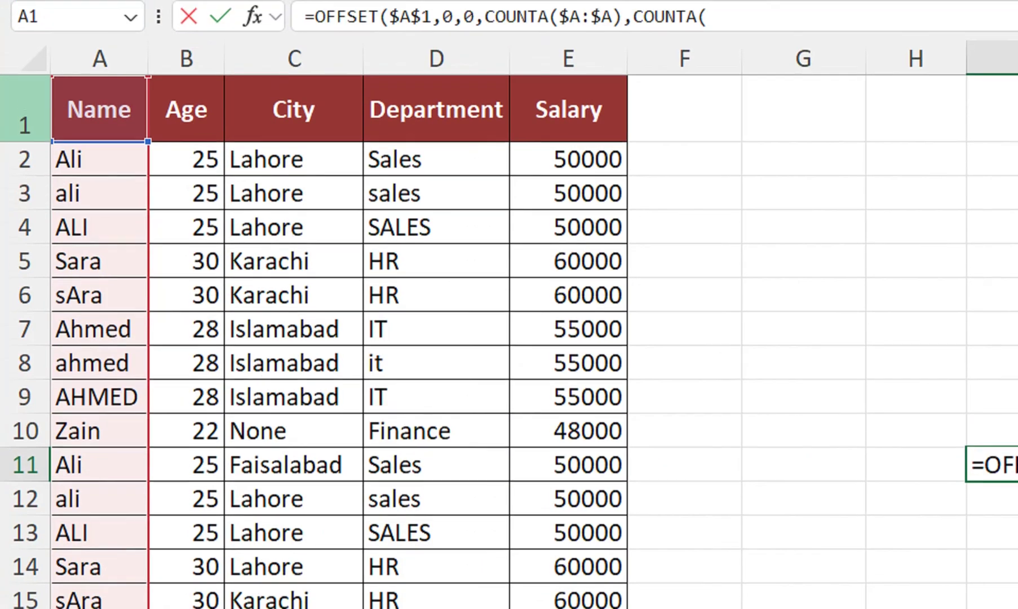
{"action": "left_click", "coordinate": [25, 121]}
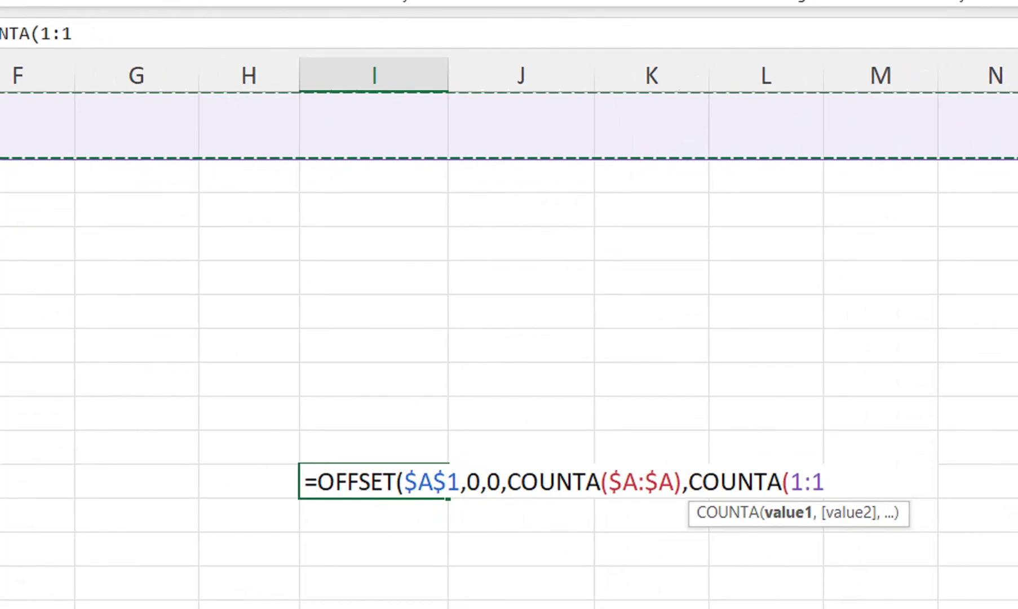
{"action": "type", "text": "))"}
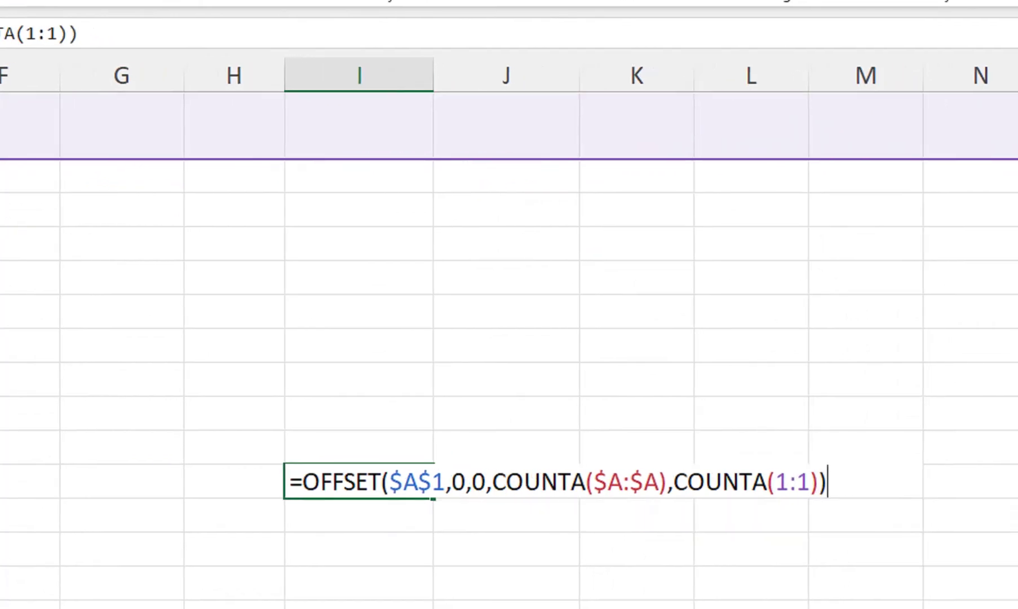
{"action": "key", "text": "Return"}
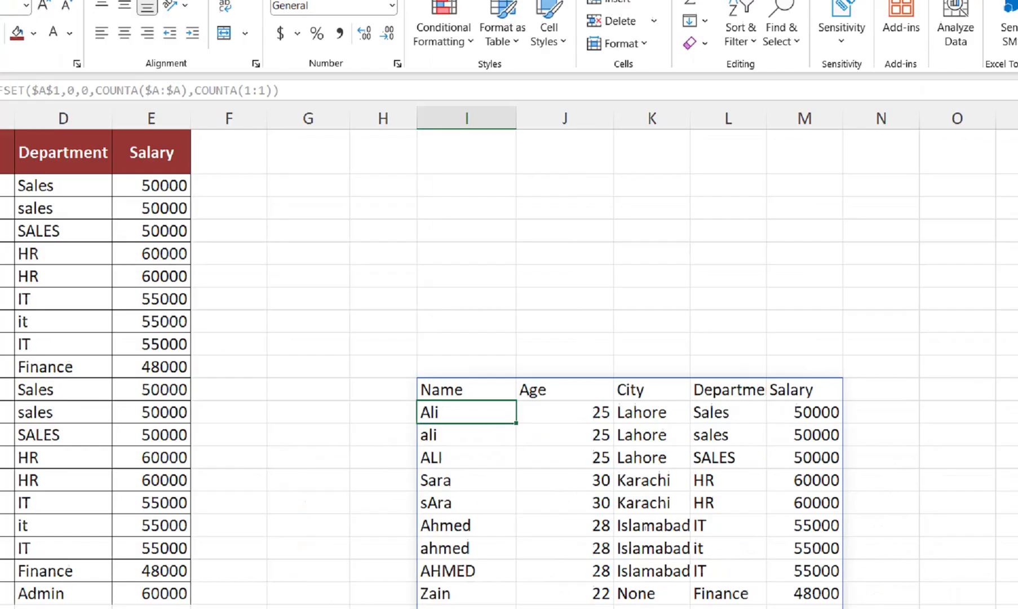
{"action": "left_click_drag", "start_coordinate": [651, 412], "coordinate": [659, 543]}
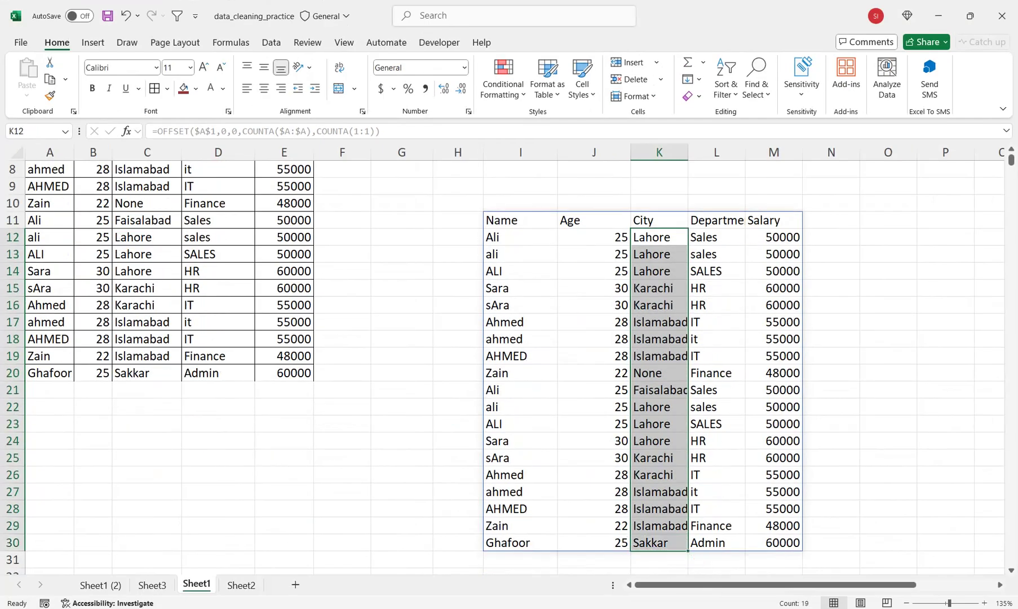
Start a test record in row 21 of the source data with a person's name, age 35 and city Karachi
{"action": "left_click", "coordinate": [49, 390]}
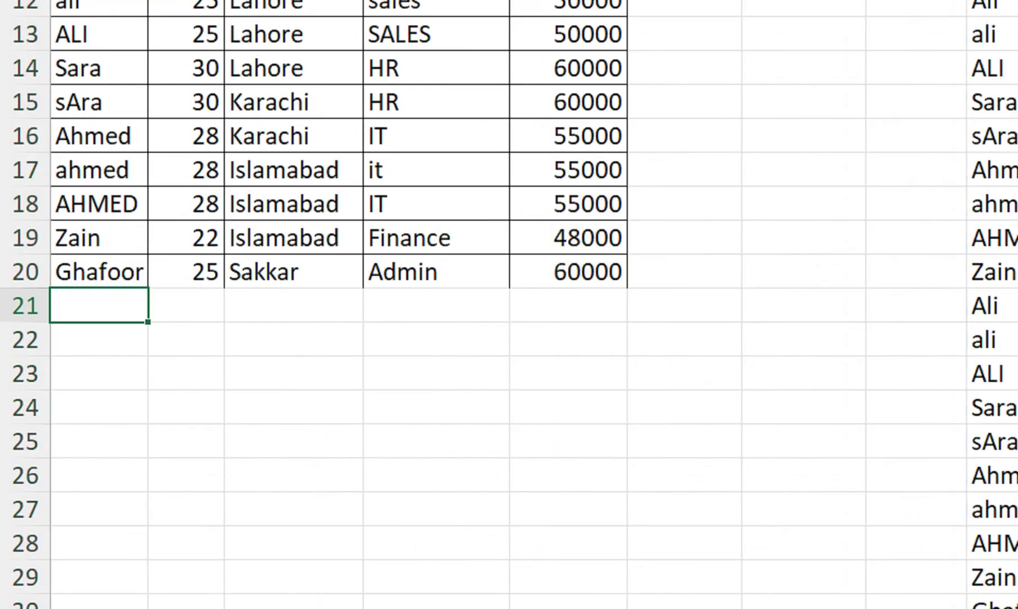
{"action": "type", "text": "shahab"}
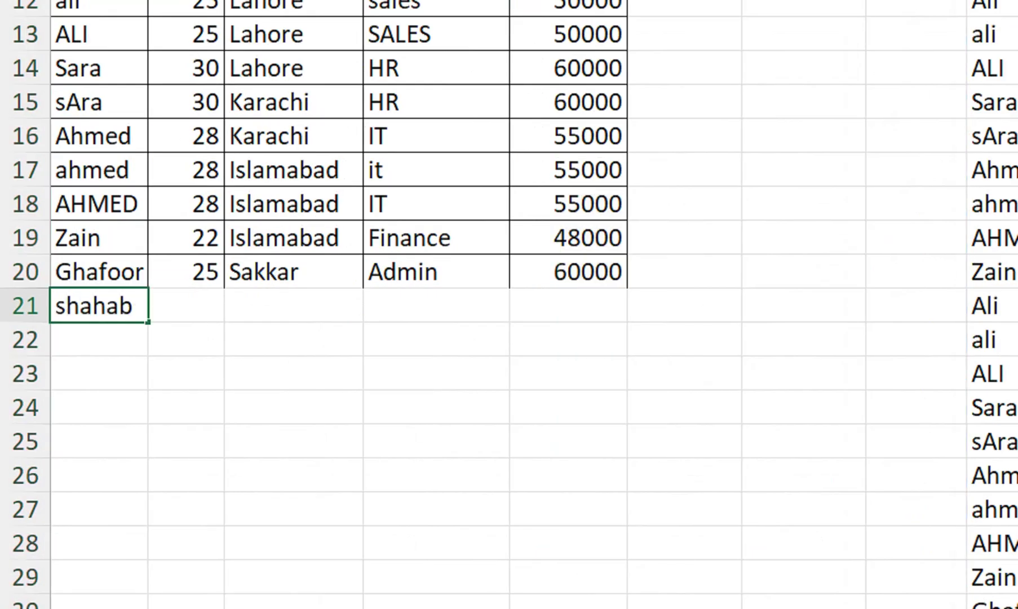
{"action": "key", "text": "Tab"}
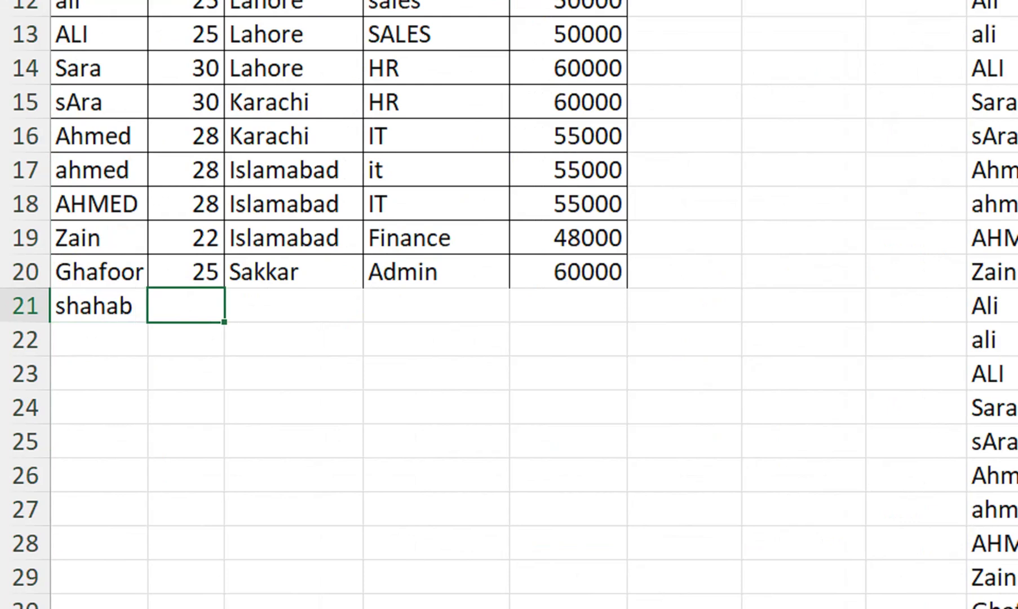
{"action": "type", "text": "35"}
{"action": "key", "text": "Tab"}
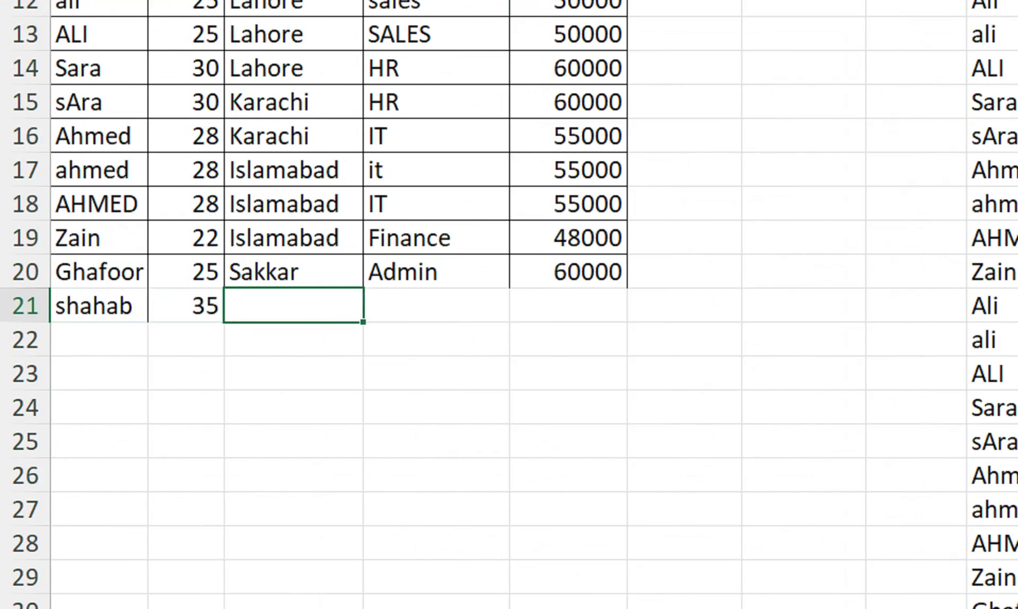
{"action": "type", "text": "Karacvhi"}
{"action": "key", "text": "BackSpace"}
{"action": "key", "text": "BackSpace"}
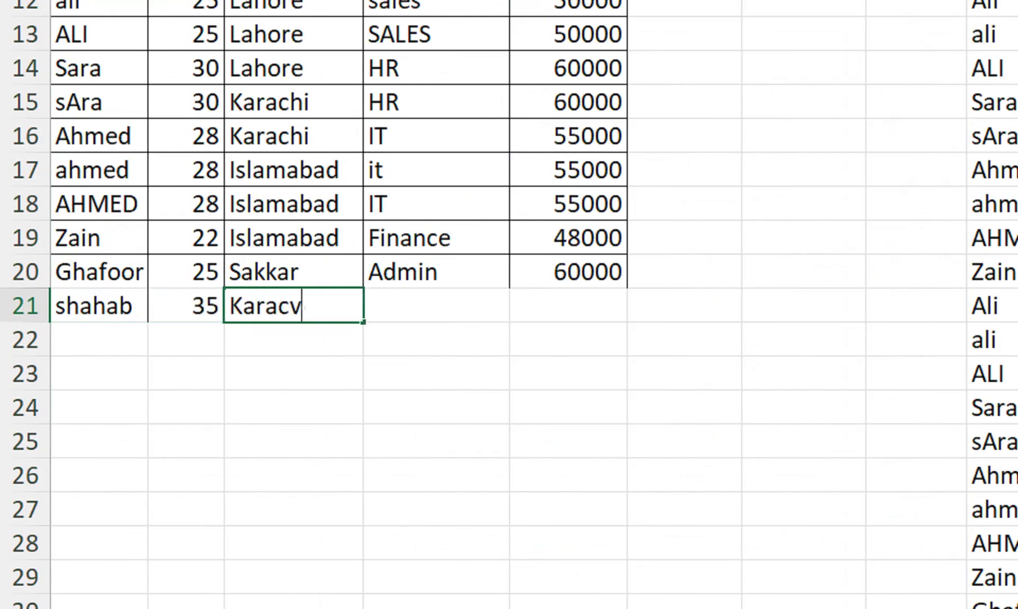
{"action": "key", "text": "BackSpace"}
{"action": "type", "text": "hi"}
{"action": "key", "text": "Tab"}
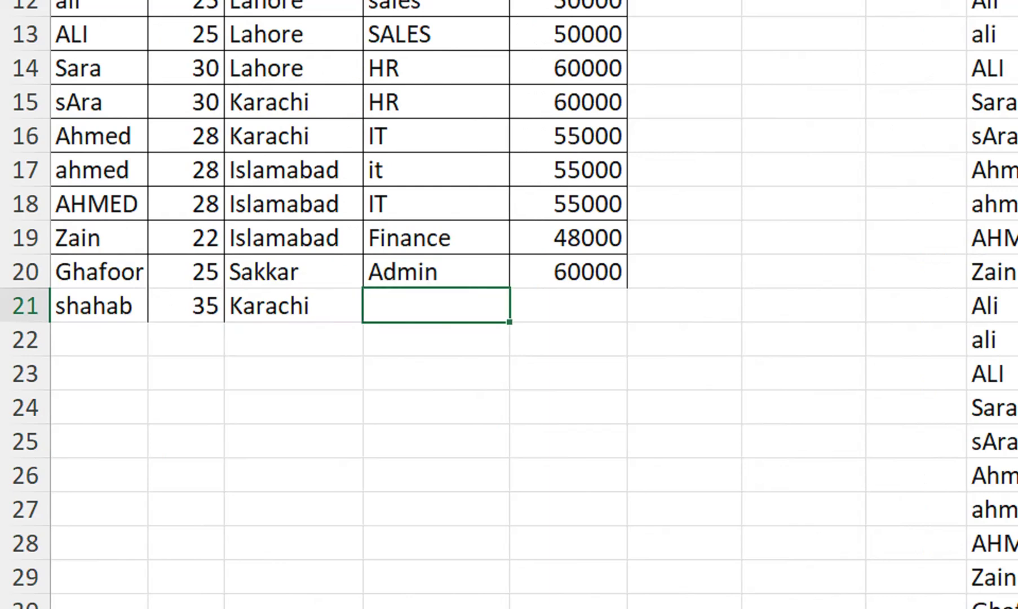
Complete the row 21 record with department Director and salary 500000, and check the matching row of the spilled output
{"action": "type", "text": "Manager"}
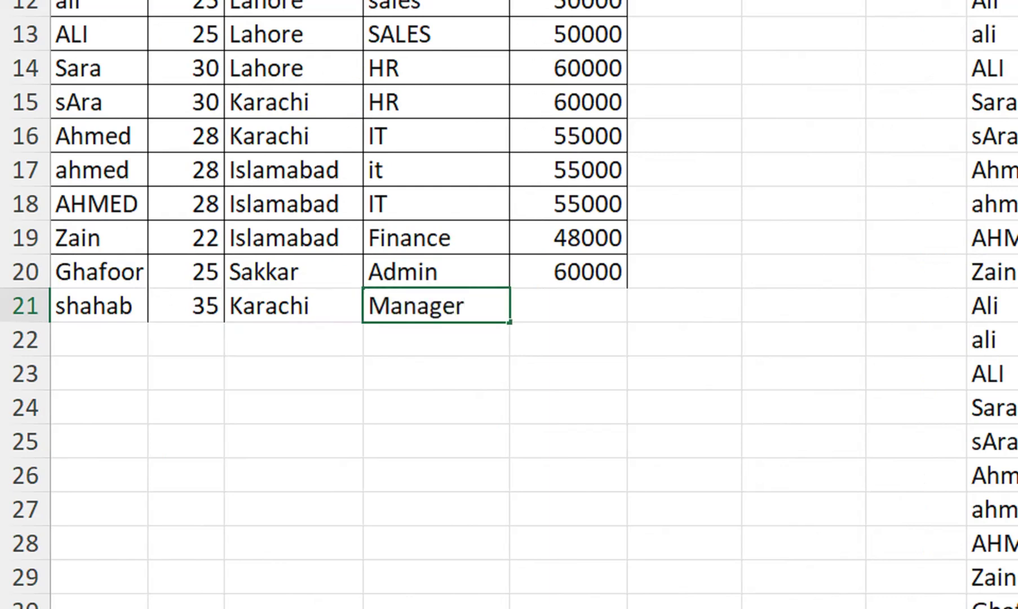
{"action": "key", "text": "Tab"}
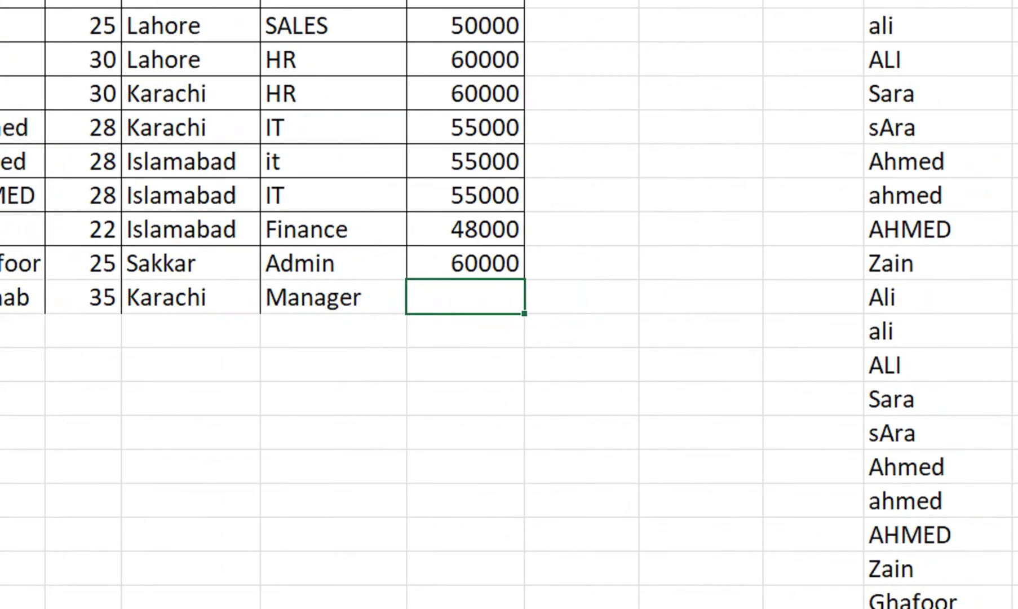
{"action": "key", "text": "Left"}
{"action": "key", "text": "Delete"}
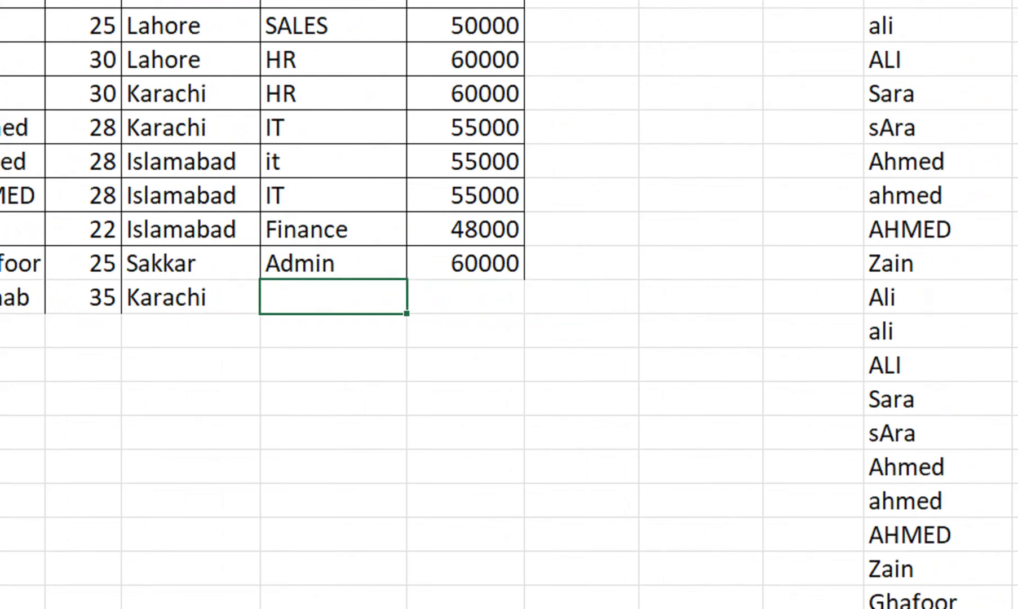
{"action": "type", "text": "Director"}
{"action": "key", "text": "Tab"}
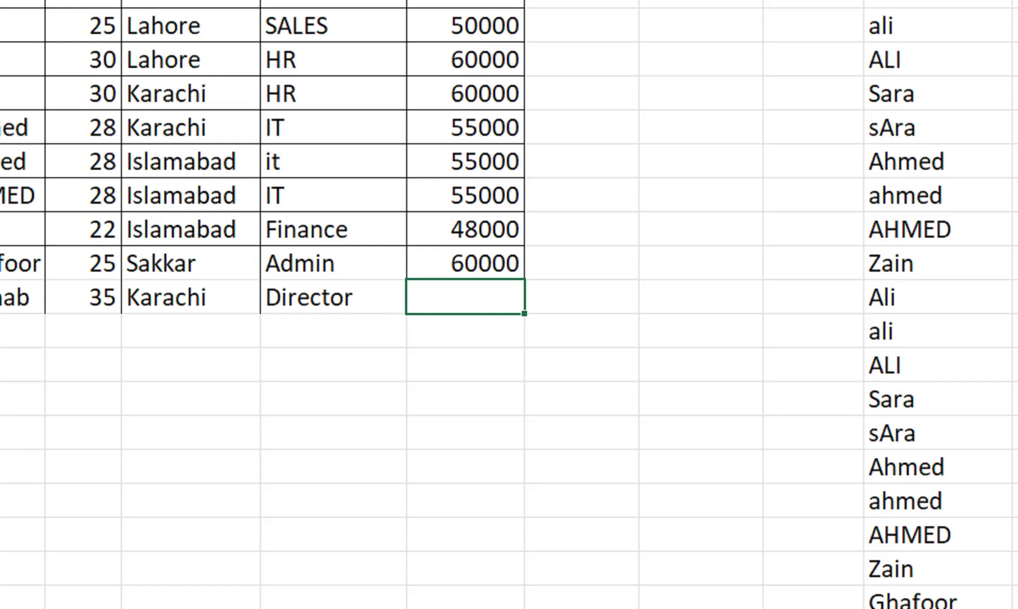
{"action": "type", "text": "500000"}
{"action": "key", "text": "Return"}
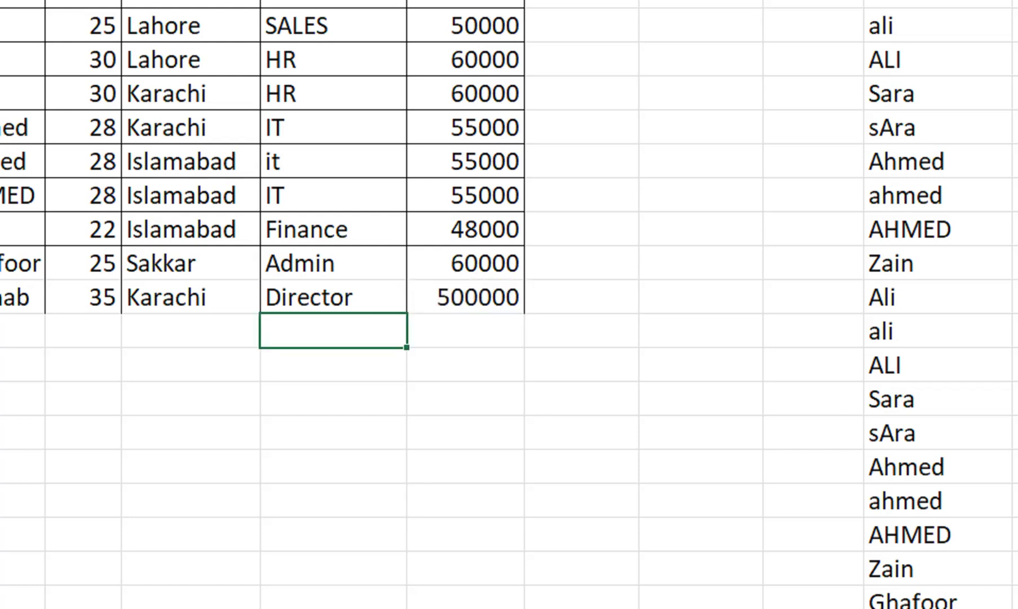
{"action": "key", "text": "shift+Right"}
{"action": "key", "text": "shift+Right"}
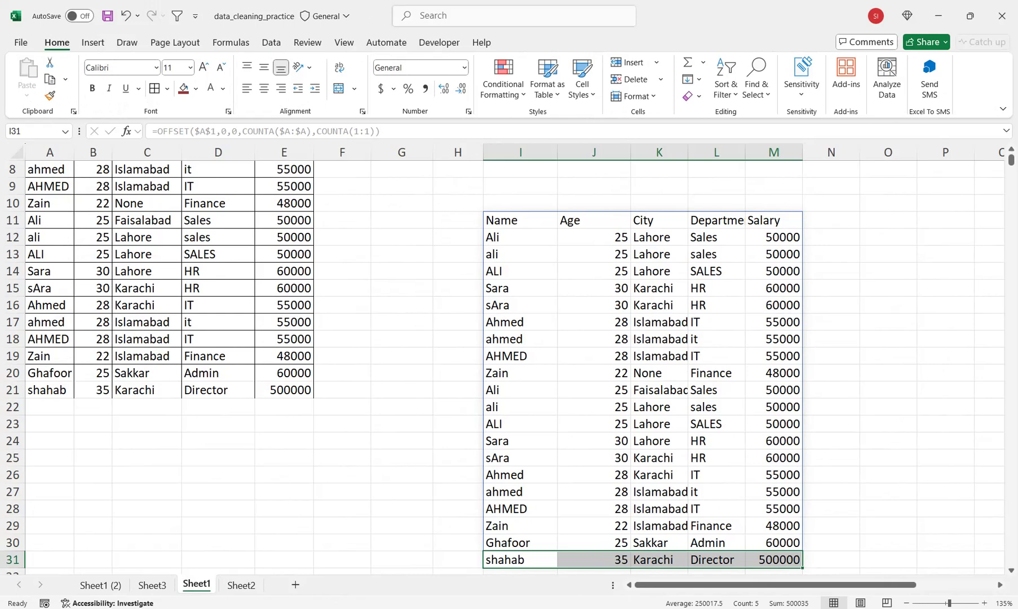
Clear the test record from cells A21:E23
{"action": "left_click_drag", "start_coordinate": [49, 390], "coordinate": [284, 424]}
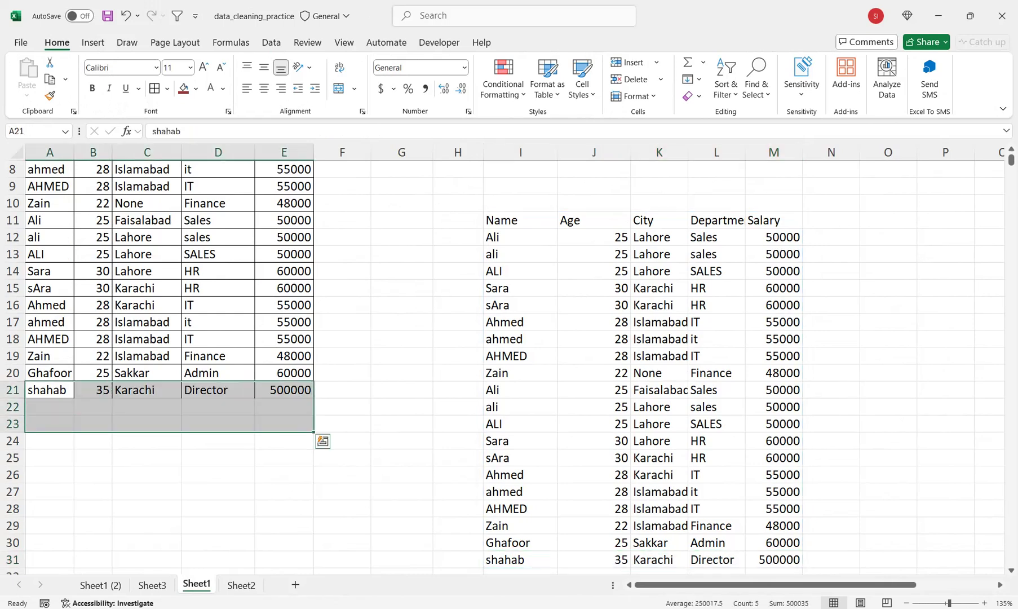
{"action": "key", "text": "ctrl+c"}
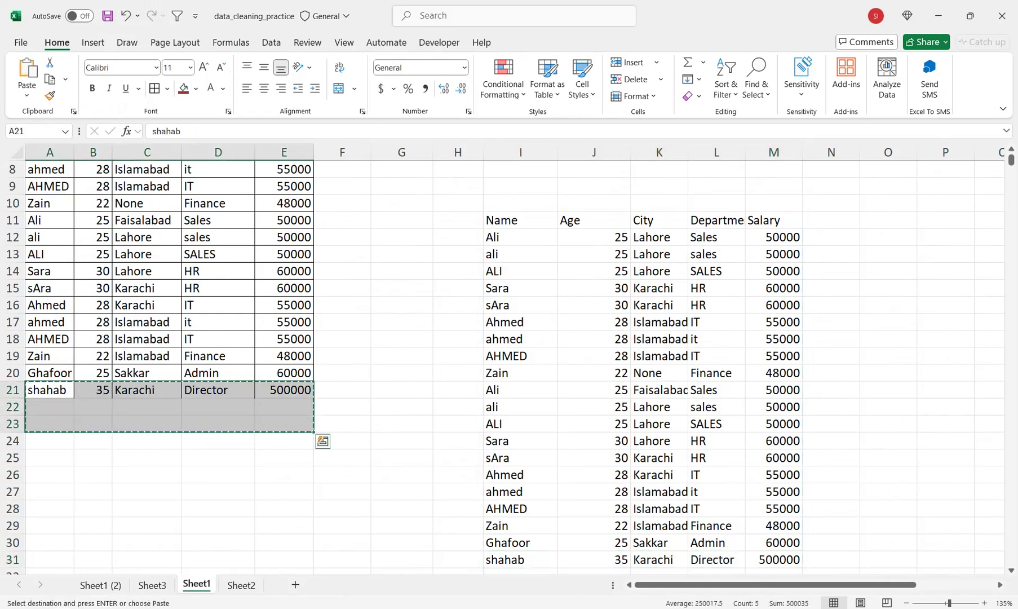
{"action": "key", "text": "Delete"}
{"action": "left_click", "coordinate": [342, 390]}
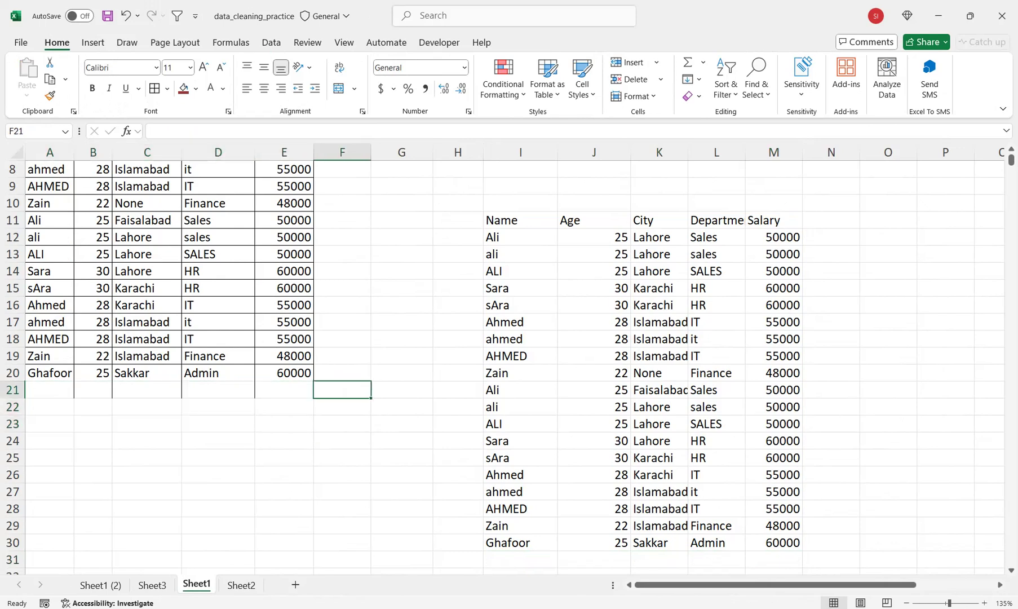
Copy the full OFFSET formula text from cell I11 and leave the cell unchanged
{"action": "left_click", "coordinate": [520, 525]}
{"action": "left_click", "coordinate": [520, 220]}
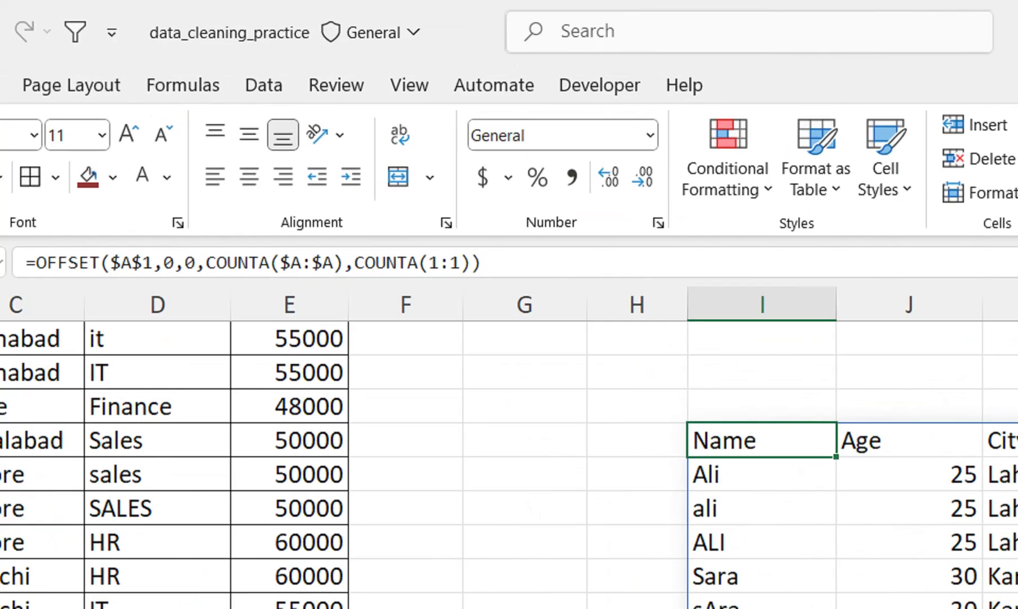
{"action": "left_click_drag", "start_coordinate": [384, 132], "coordinate": [151, 131]}
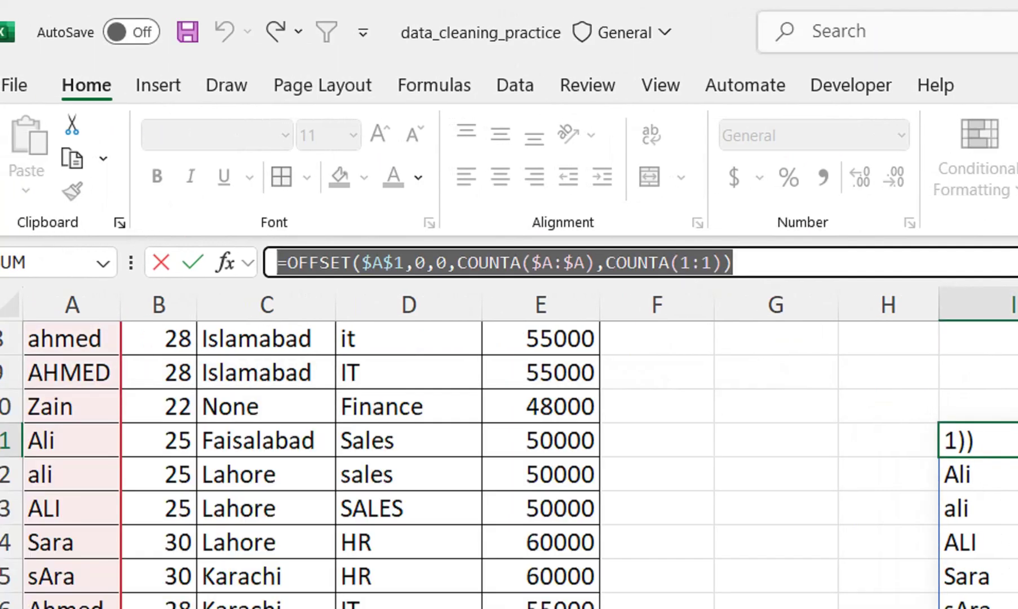
{"action": "key", "text": "ctrl+c"}
{"action": "key", "text": "Return"}
{"action": "left_click", "coordinate": [408, 406]}
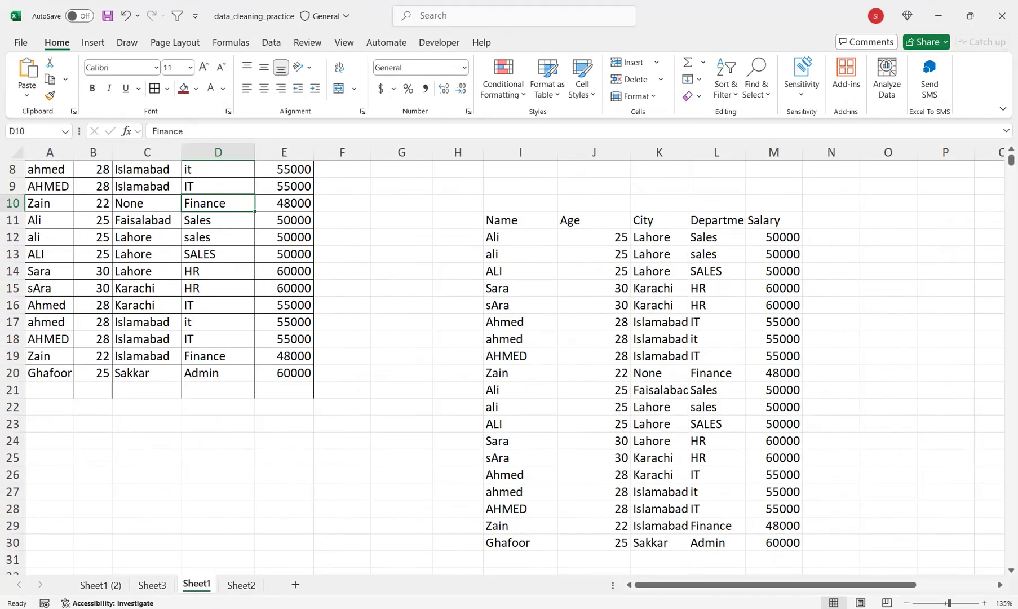
{"action": "left_click", "coordinate": [401, 203]}
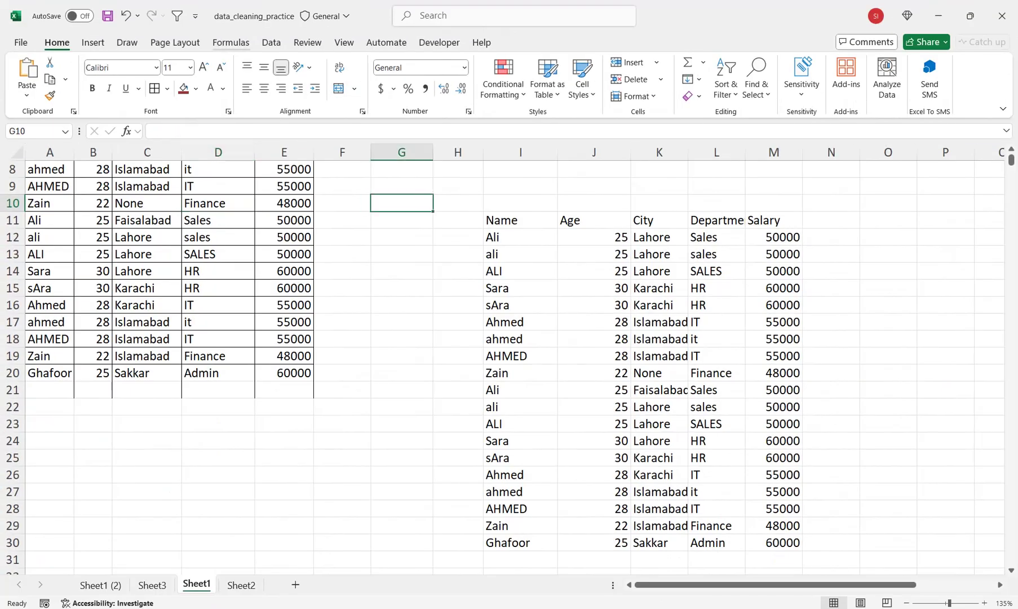
Start a new workbook-scoped name in the Name Manager and go to its Refers to reference
{"action": "left_click", "coordinate": [230, 42]}
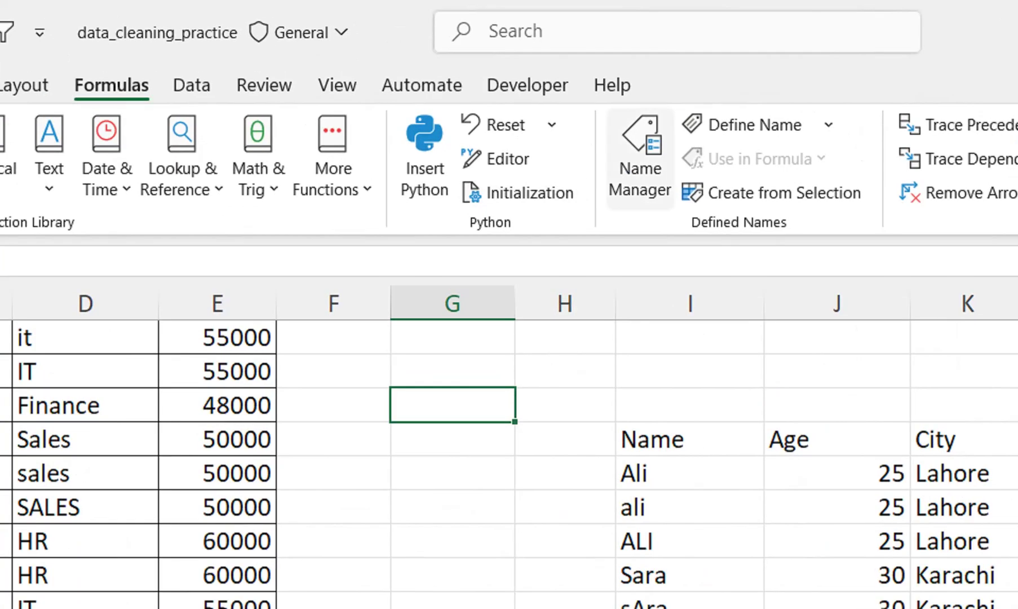
{"action": "left_click", "coordinate": [496, 75]}
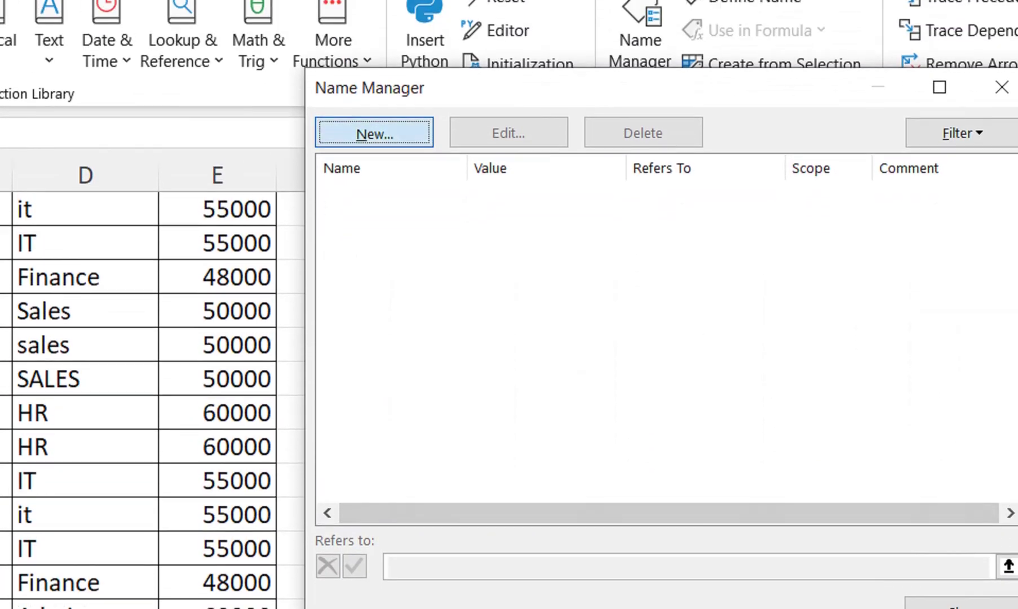
{"action": "left_click", "coordinate": [378, 244]}
{"action": "left_click", "coordinate": [843, 449]}
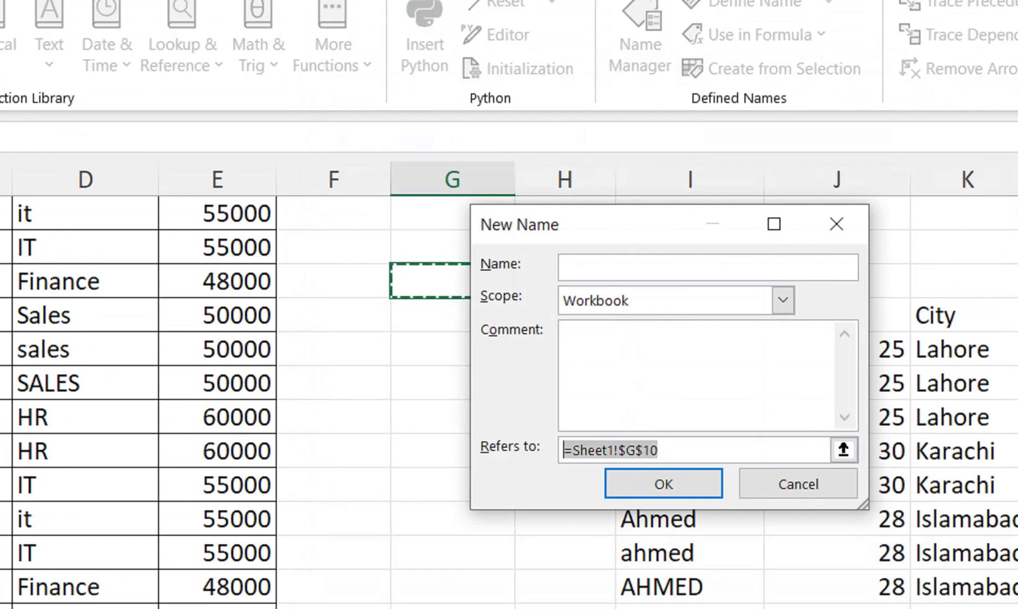
{"action": "key", "text": "ctrl+v"}
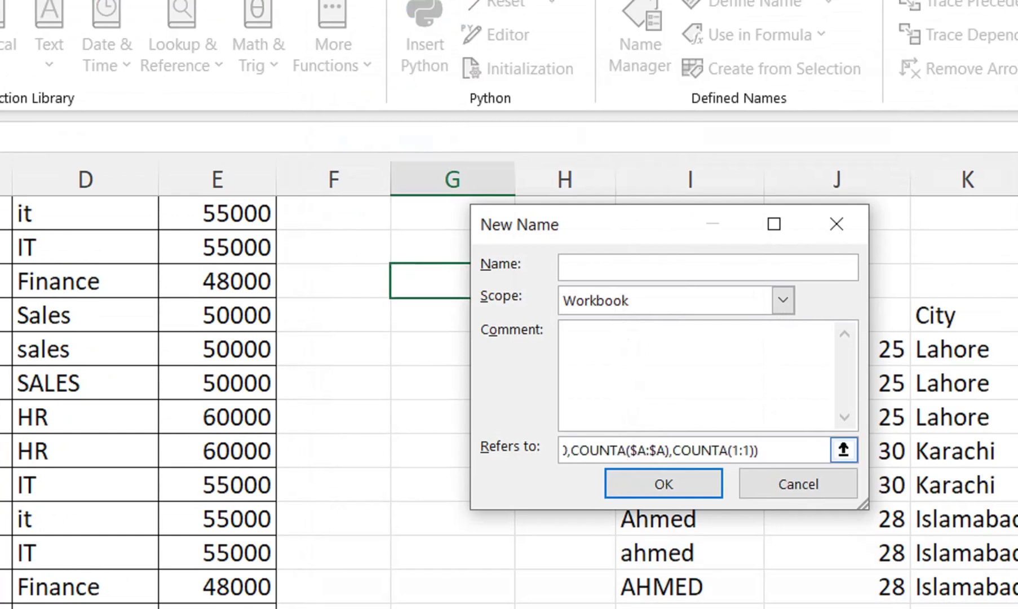
{"action": "left_click_drag", "start_coordinate": [750, 450], "coordinate": [731, 450]}
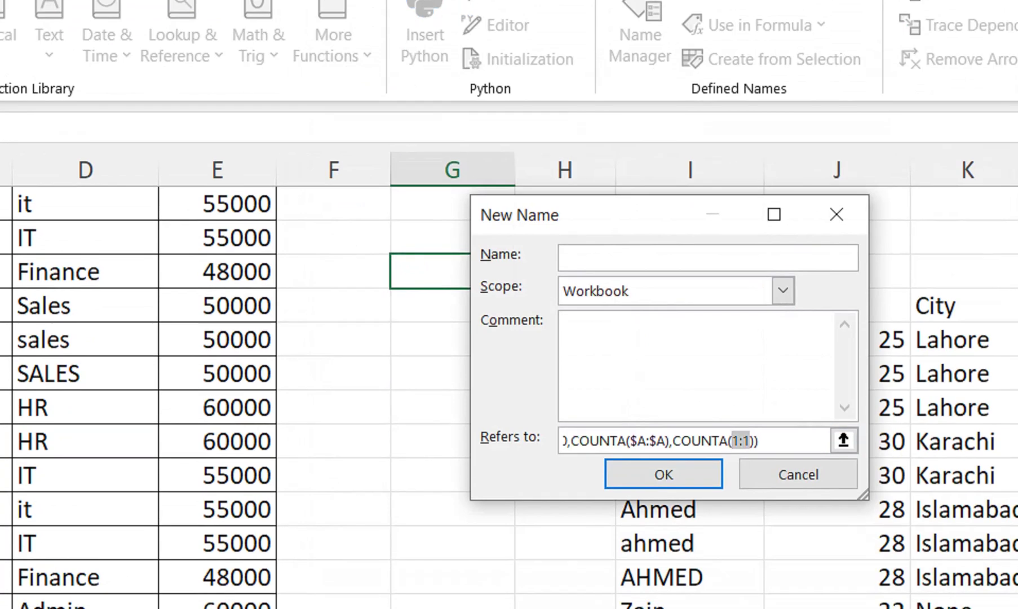
{"action": "key", "text": "F4"}
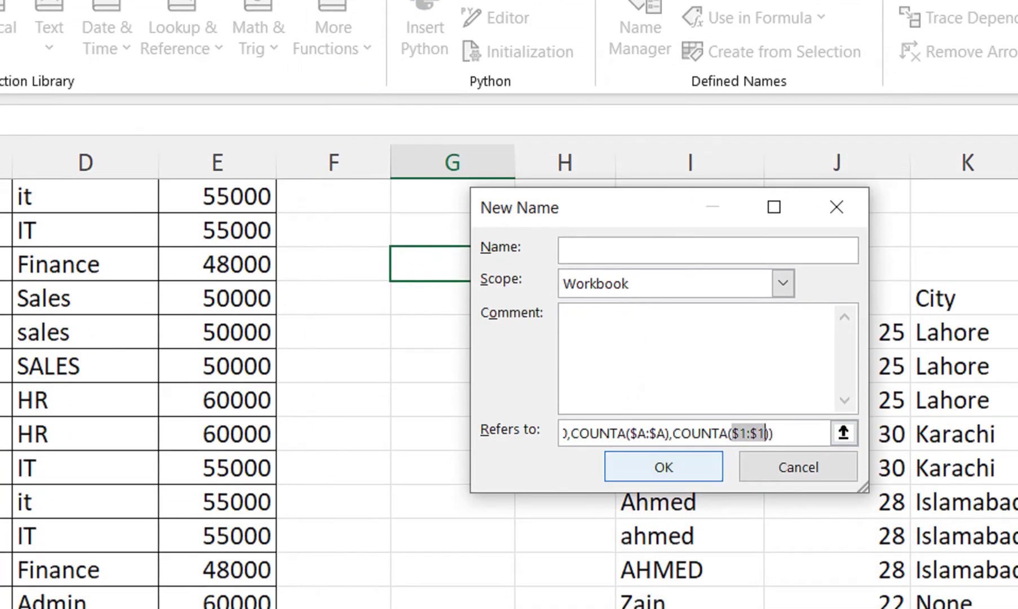
{"action": "left_click_drag", "start_coordinate": [758, 434], "coordinate": [559, 434]}
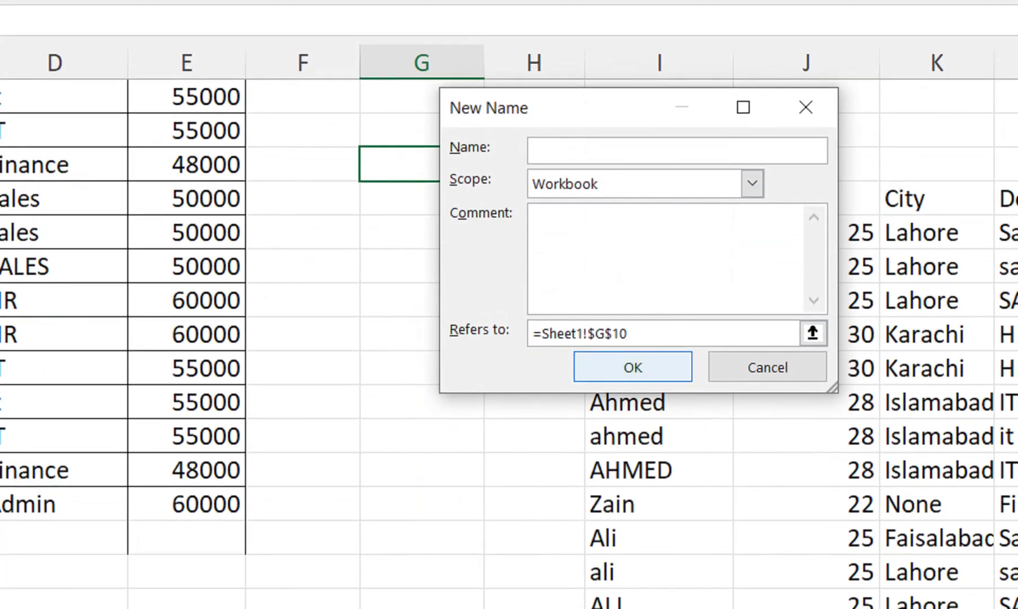
Replace the new name's reference with the copied OFFSET formula and make its last COUNTA range absolute as $1:$1
{"action": "left_click_drag", "start_coordinate": [643, 309], "coordinate": [532, 309]}
{"action": "key", "text": "ctrl+v"}
{"action": "left_click_drag", "start_coordinate": [703, 333], "coordinate": [685, 333]}
{"action": "key", "text": "F4"}
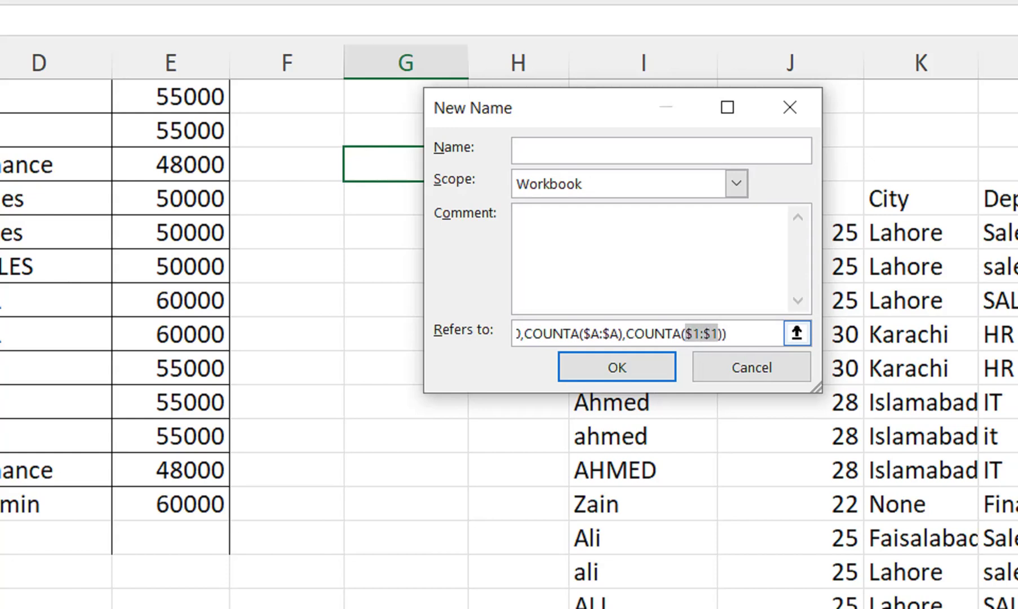
{"action": "left_click", "coordinate": [693, 151]}
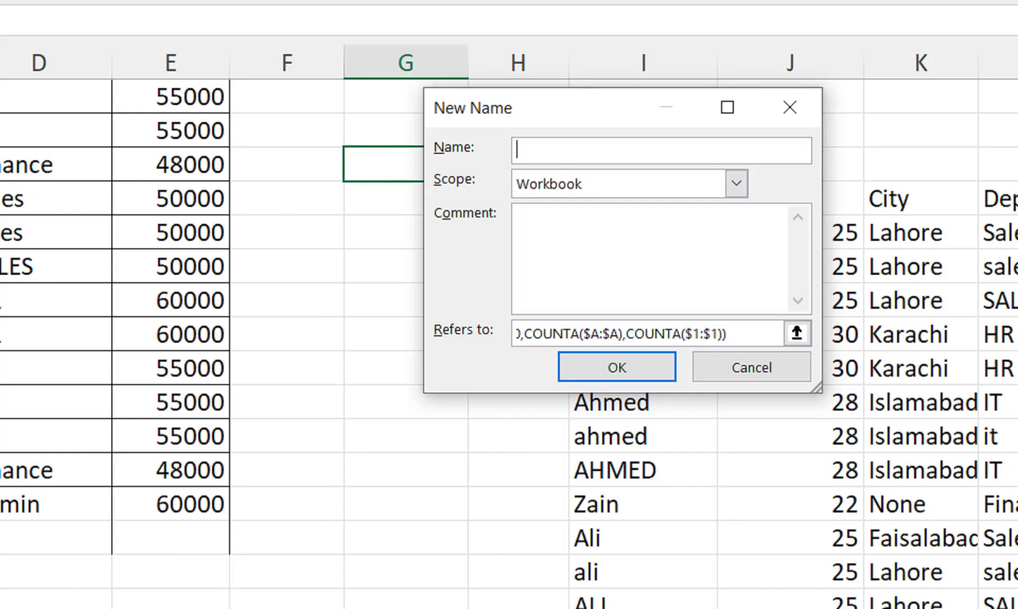
Save the new dynamic range under the name autorefresh, copy that name text, and leave the Name Manager
{"action": "type", "text": "N"}
{"action": "key", "text": "BackSpace"}
{"action": "type", "text": "autorefresh"}
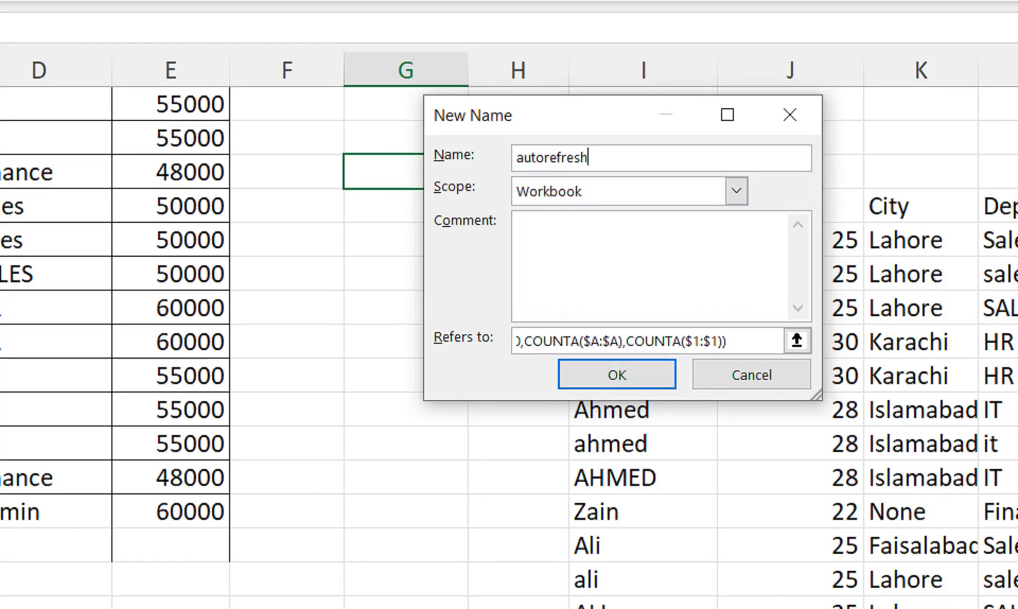
{"action": "key", "text": "shift+Left"}
{"action": "key", "text": "shift+Left"}
{"action": "key", "text": "shift+Left"}
{"action": "key", "text": "shift+Left"}
{"action": "key", "text": "shift+Left"}
{"action": "key", "text": "shift+Left"}
{"action": "key", "text": "shift+Left"}
{"action": "key", "text": "shift+Left"}
{"action": "key", "text": "shift+Left"}
{"action": "key", "text": "shift+Left"}
{"action": "key", "text": "shift+Left"}
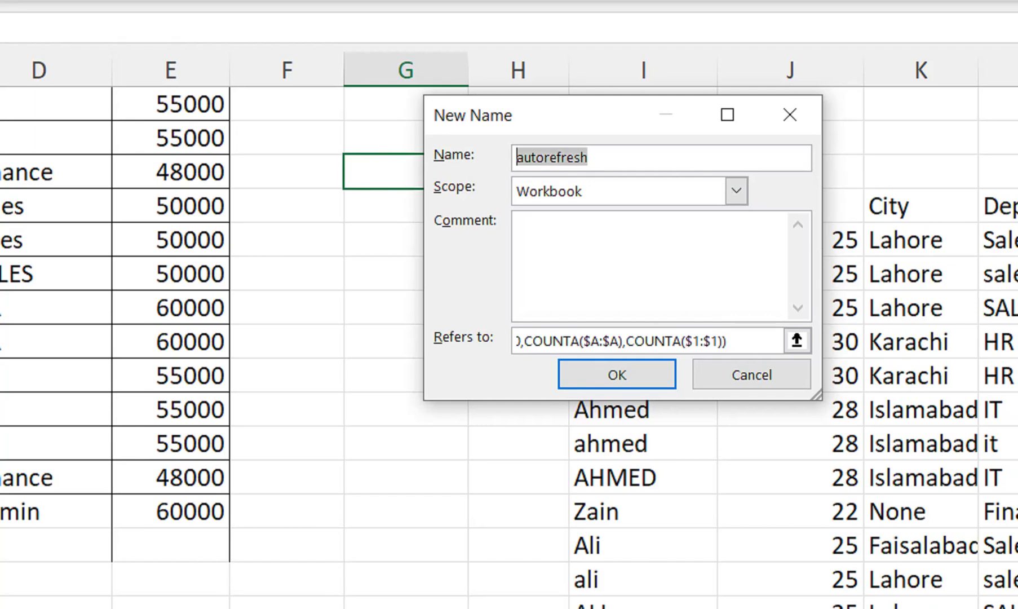
{"action": "key", "text": "Return"}
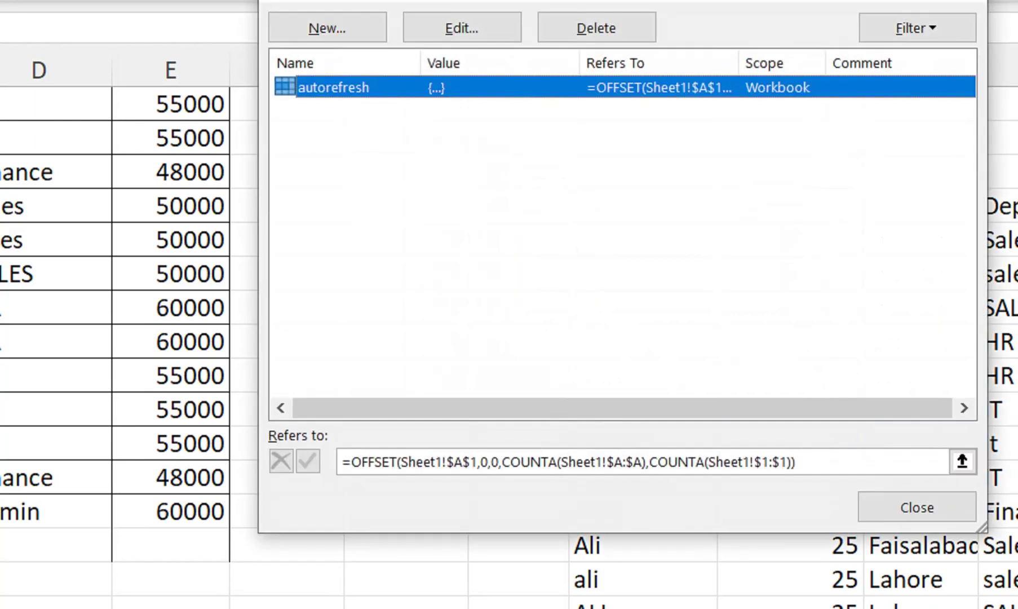
{"action": "left_click", "coordinate": [917, 499]}
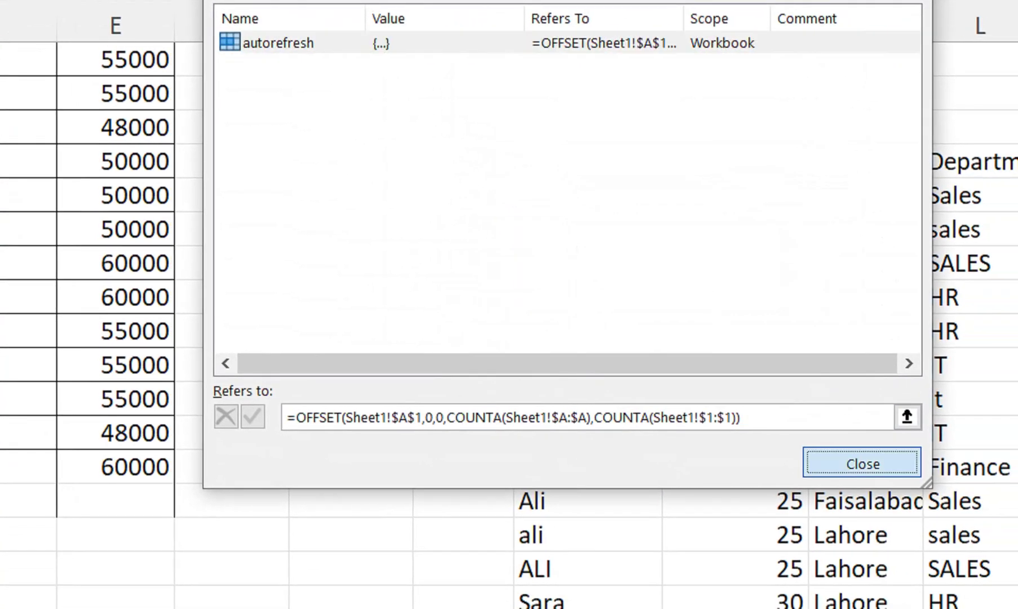
Clear the spilled OFFSET result from the range starting at I11 on Sheet1 and return to the source table
{"action": "left_click_drag", "start_coordinate": [544, 164], "coordinate": [800, 509]}
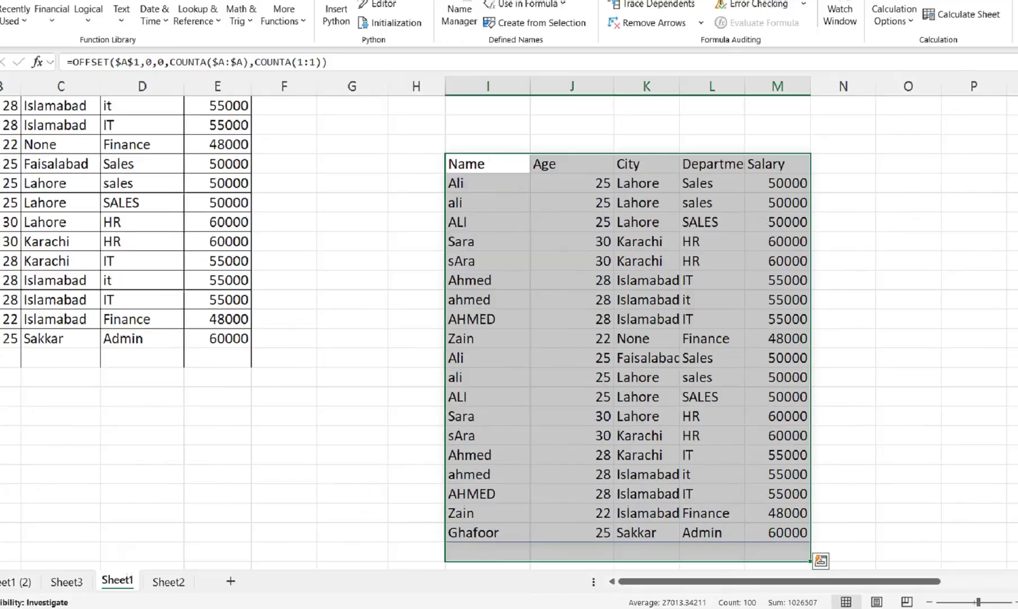
{"action": "key", "text": "Delete"}
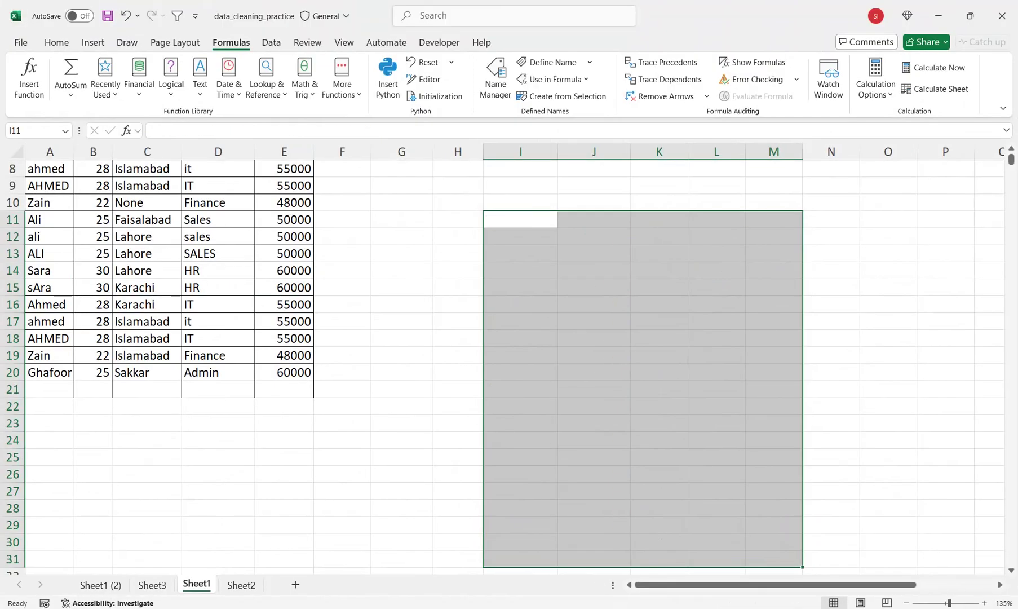
{"action": "scroll", "coordinate": [401, 389], "scroll_direction": "up", "scroll_amount": 3}
{"action": "left_click_drag", "start_coordinate": [401, 389], "coordinate": [147, 177]}
{"action": "left_click", "coordinate": [147, 253]}
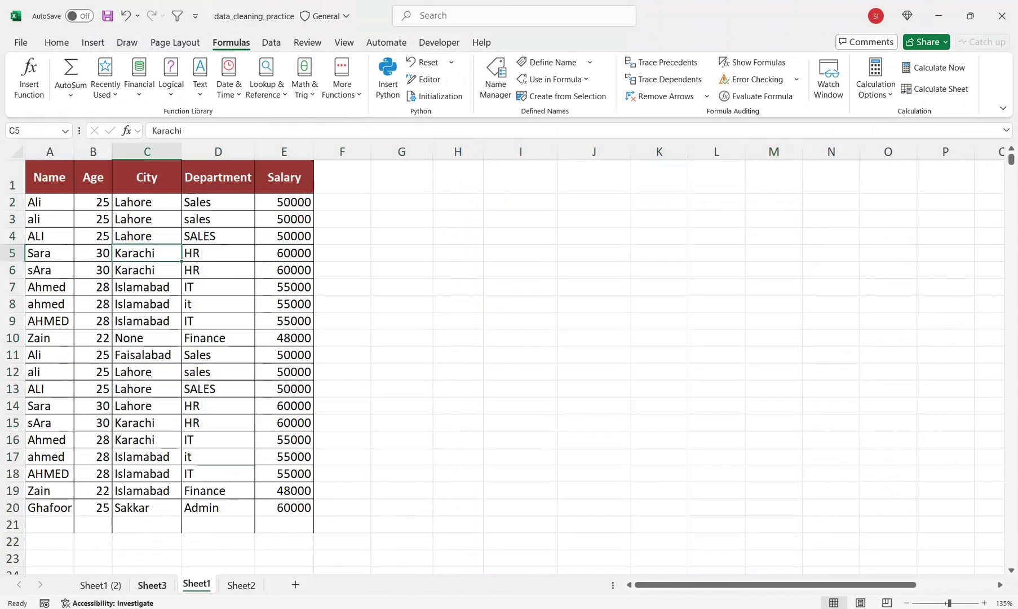
Change the data source of the PivotTable on Sheet3 to the named range autorefresh
{"action": "left_click", "coordinate": [152, 585]}
{"action": "left_click", "coordinate": [248, 297]}
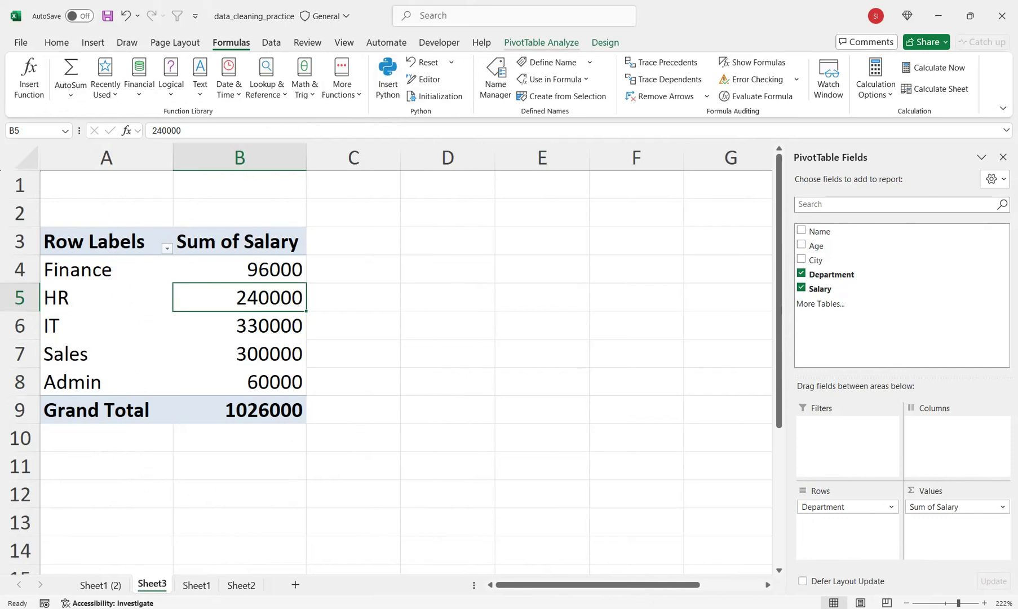
{"action": "left_click", "coordinate": [541, 43]}
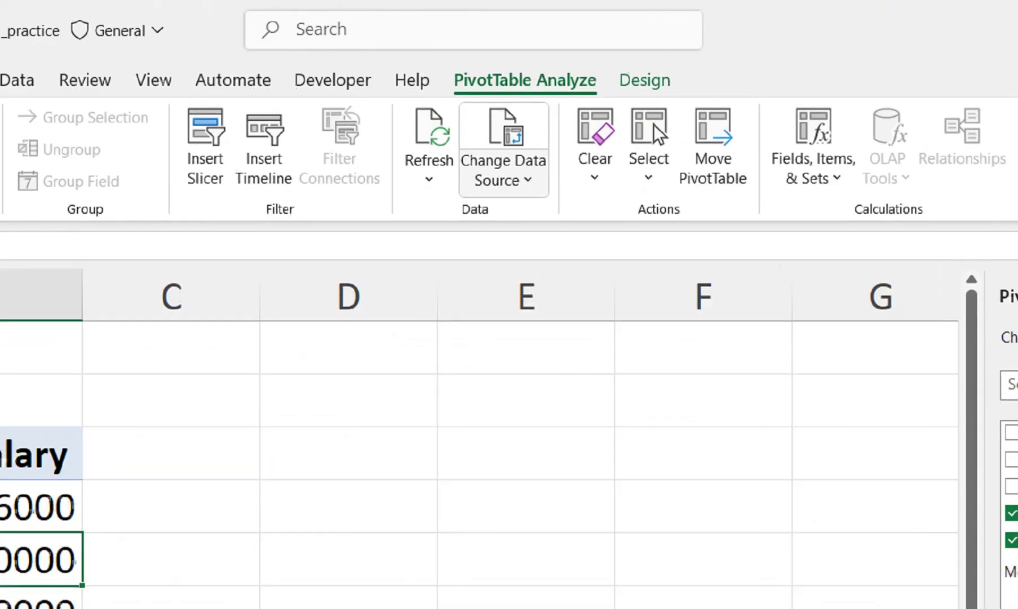
{"action": "left_click", "coordinate": [529, 84]}
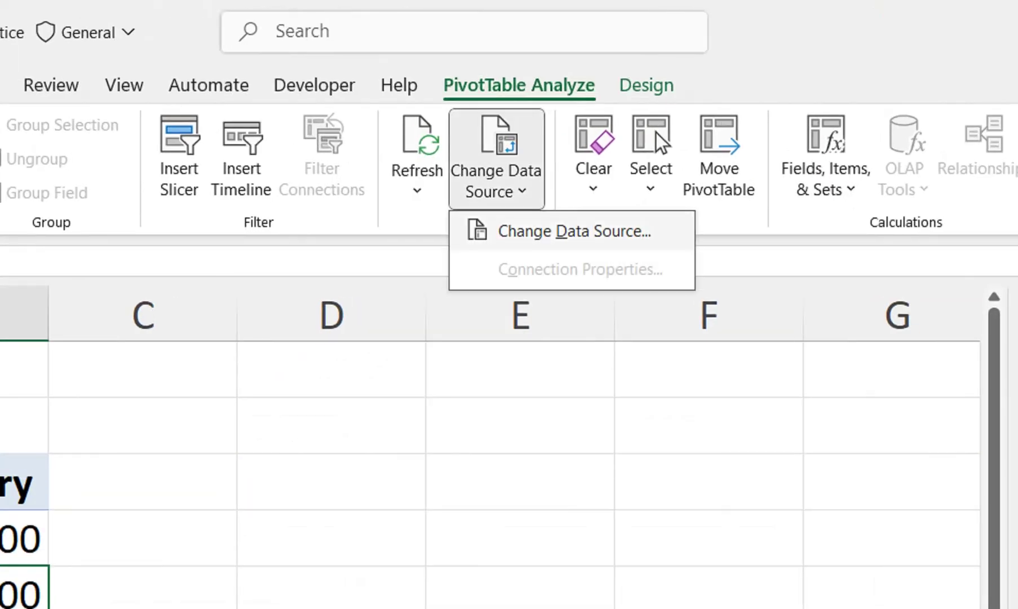
{"action": "left_click", "coordinate": [573, 231]}
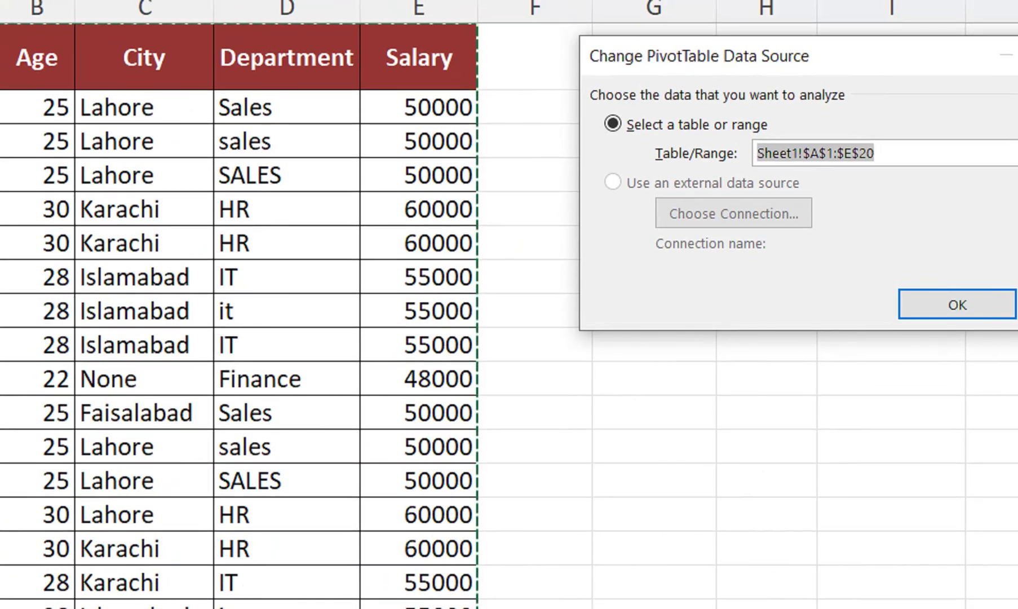
{"action": "key", "text": "ctrl+v"}
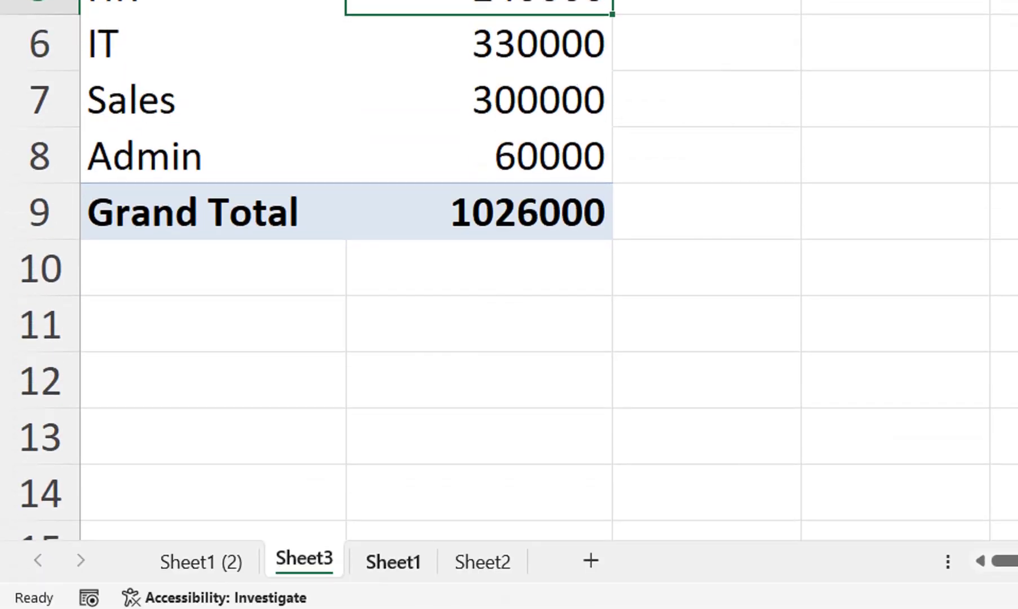
Add a test record in A21:E21 of Sheet1 with a person's name, age 35, city Karachi, department abc and salary 500000
{"action": "key", "text": "ctrl+Page_Down"}
{"action": "left_click", "coordinate": [100, 440]}
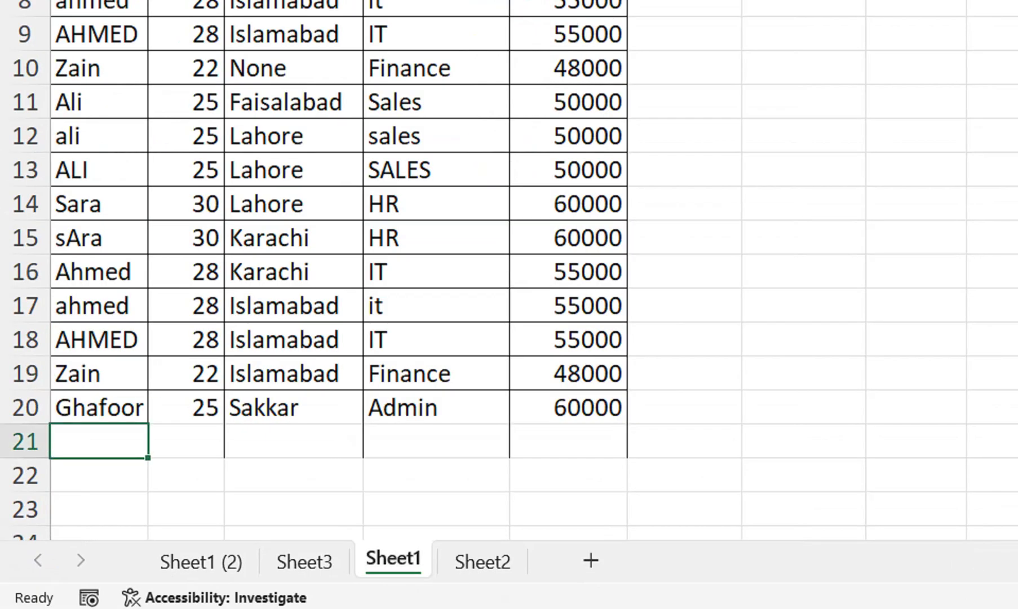
{"action": "type", "text": "Shahab"}
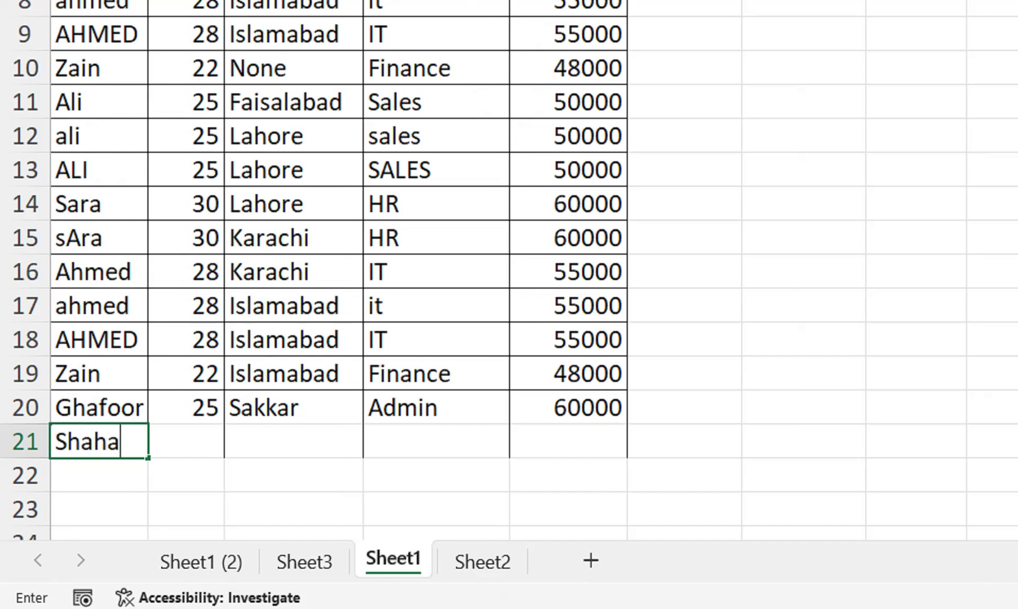
{"action": "key", "text": "ctrl+Return"}
{"action": "key", "text": "Tab"}
{"action": "type", "text": "35"}
{"action": "key", "text": "Tab"}
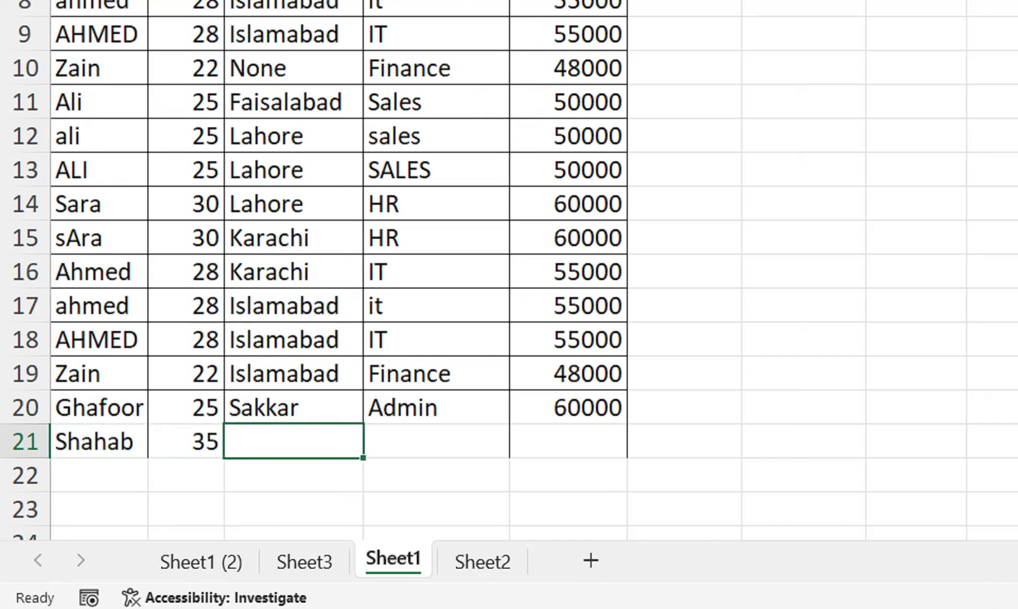
{"action": "type", "text": "Karachi"}
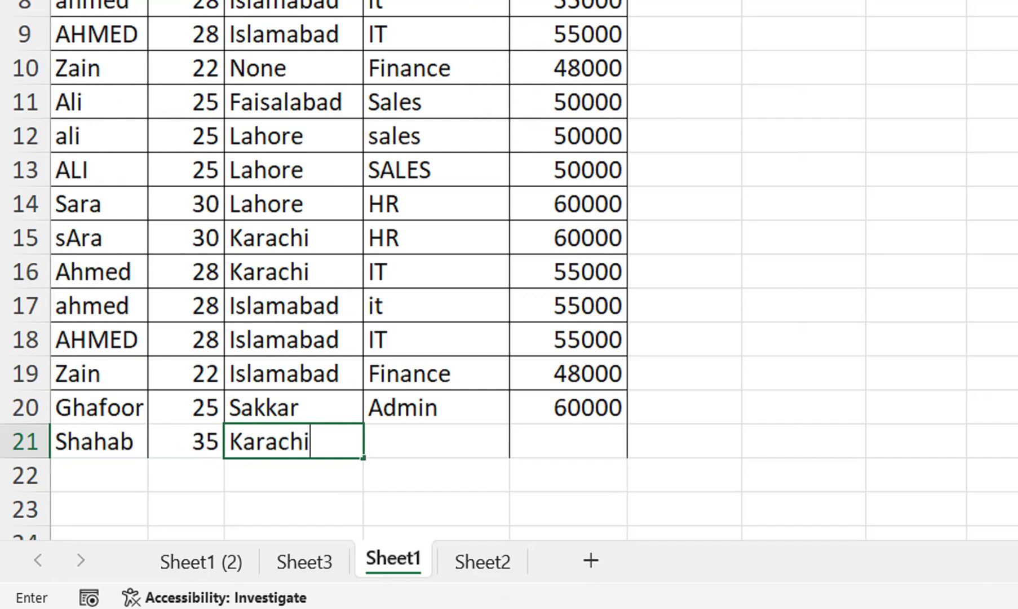
{"action": "key", "text": "Tab"}
{"action": "type", "text": "abc"}
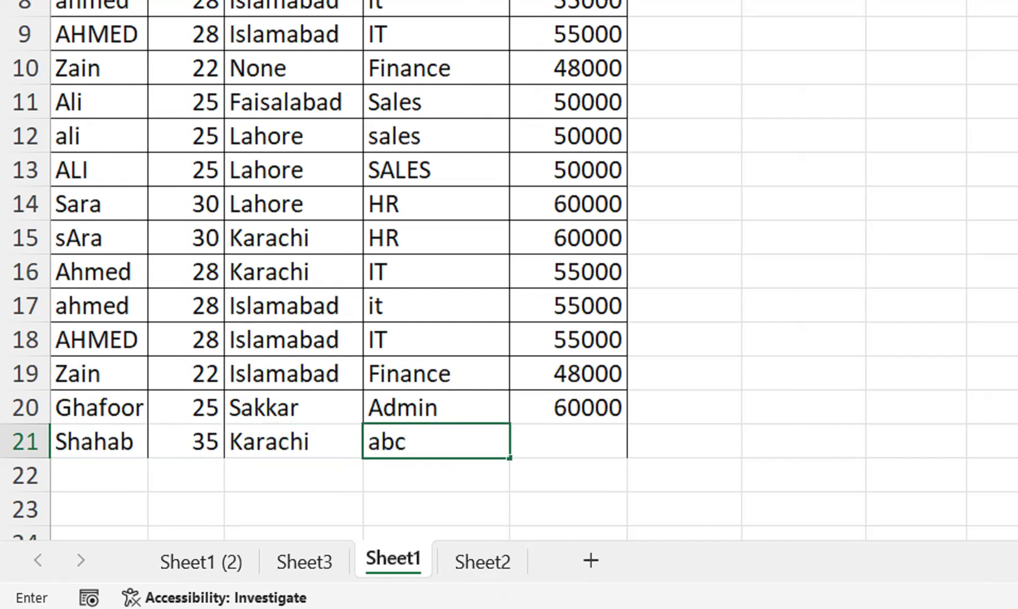
{"action": "key", "text": "Tab"}
{"action": "type", "text": "500000"}
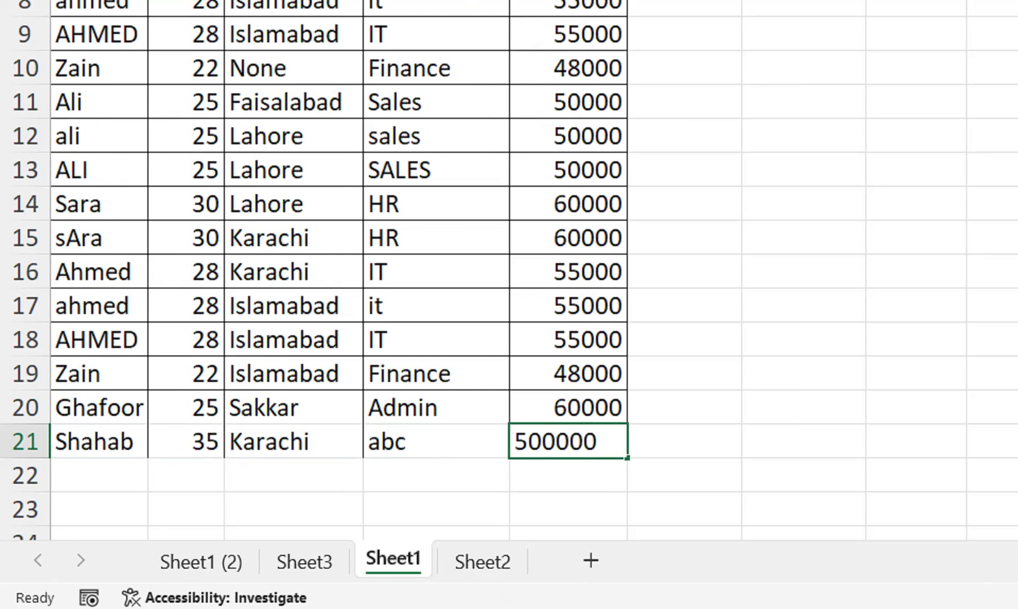
{"action": "key", "text": "Return"}
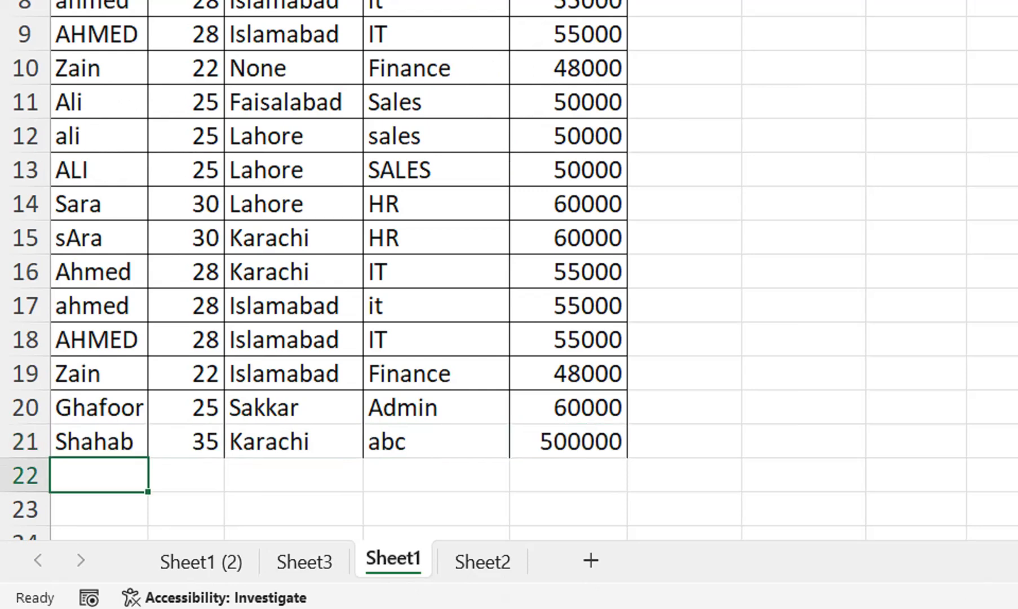
Refresh the PivotTable on Sheet3 to include the new abc record
{"action": "left_click", "coordinate": [304, 562]}
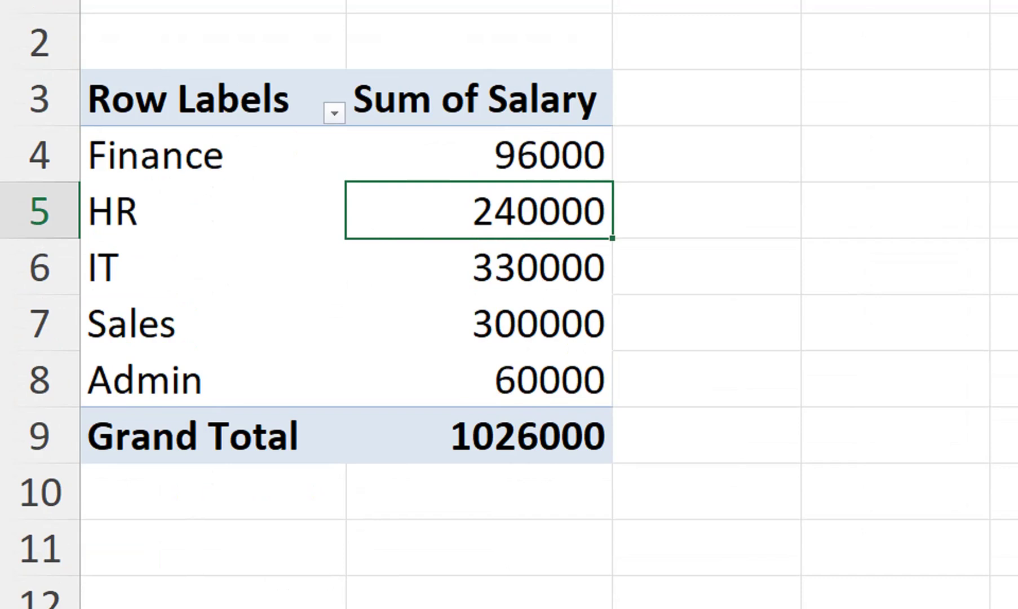
{"action": "right_click", "coordinate": [432, 206]}
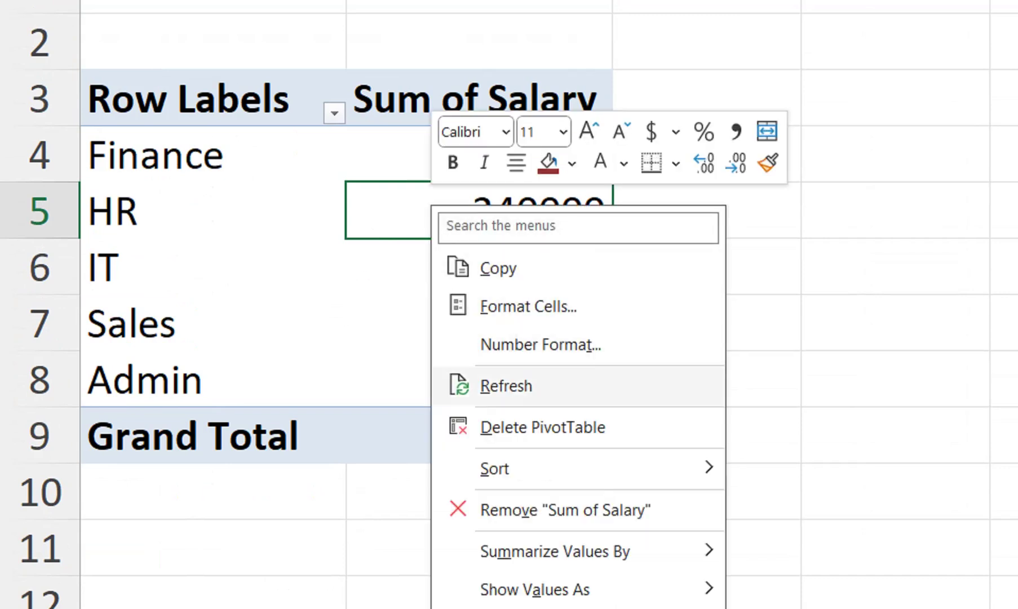
{"action": "left_click", "coordinate": [505, 386]}
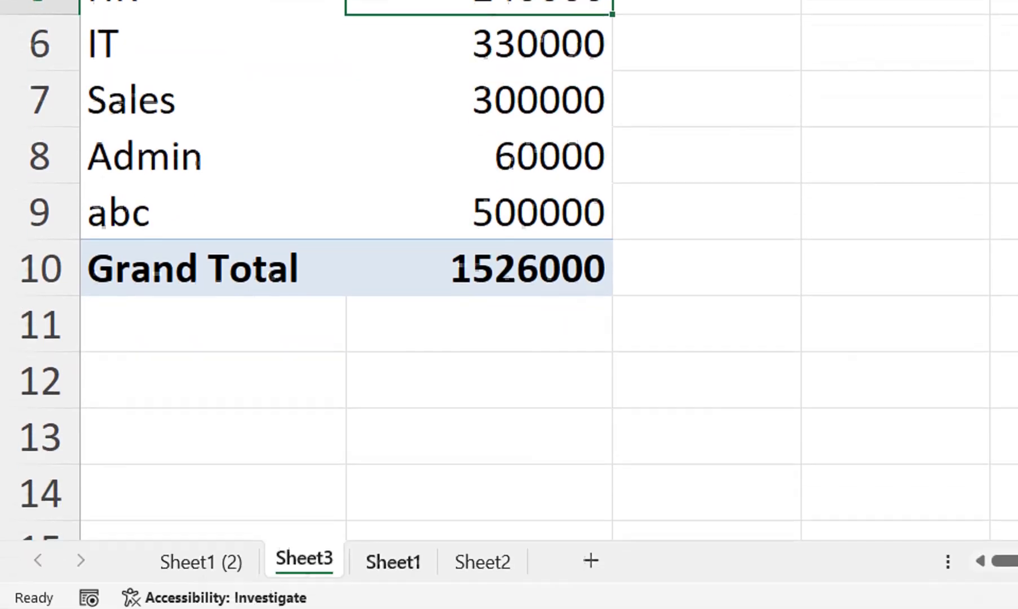
Start a second test record in row 22 of Sheet1 with a person's name and age 40
{"action": "key", "text": "ctrl+Page_Down"}
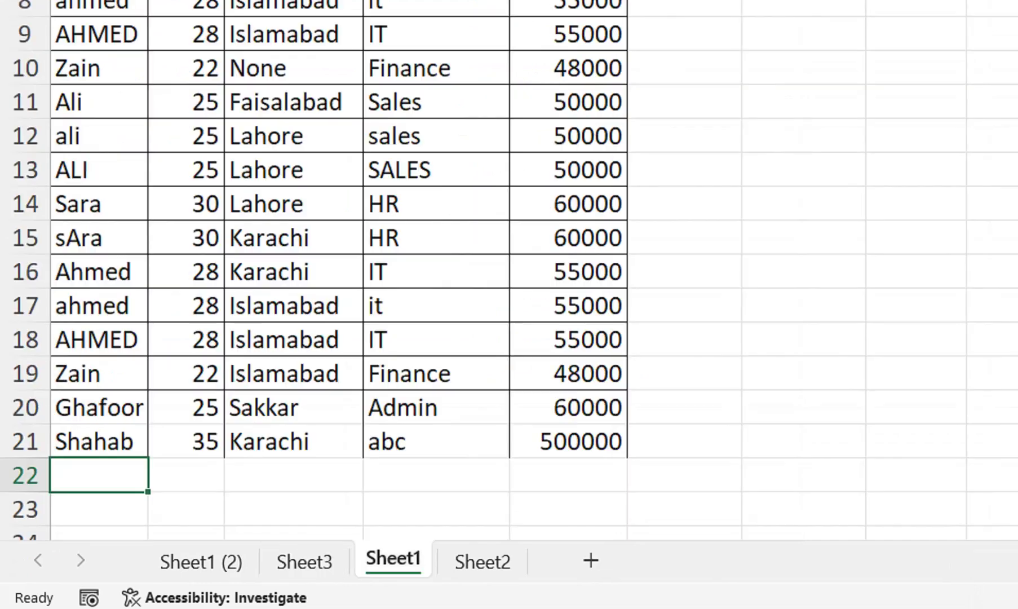
{"action": "type", "text": "Sha"}
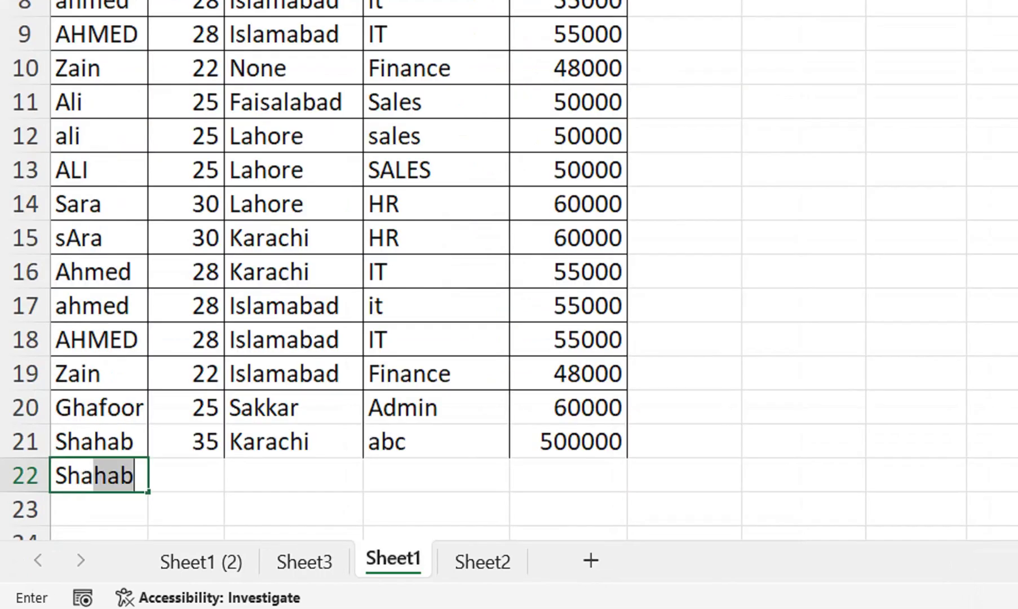
{"action": "type", "text": "fiq"}
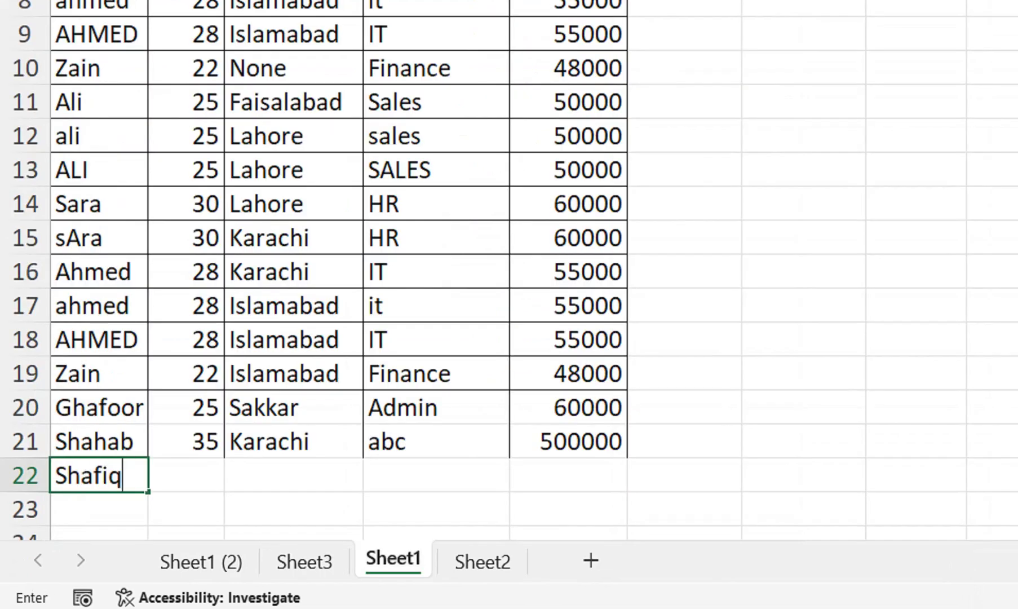
{"action": "key", "text": "Tab"}
{"action": "type", "text": "40"}
{"action": "key", "text": "Tab"}
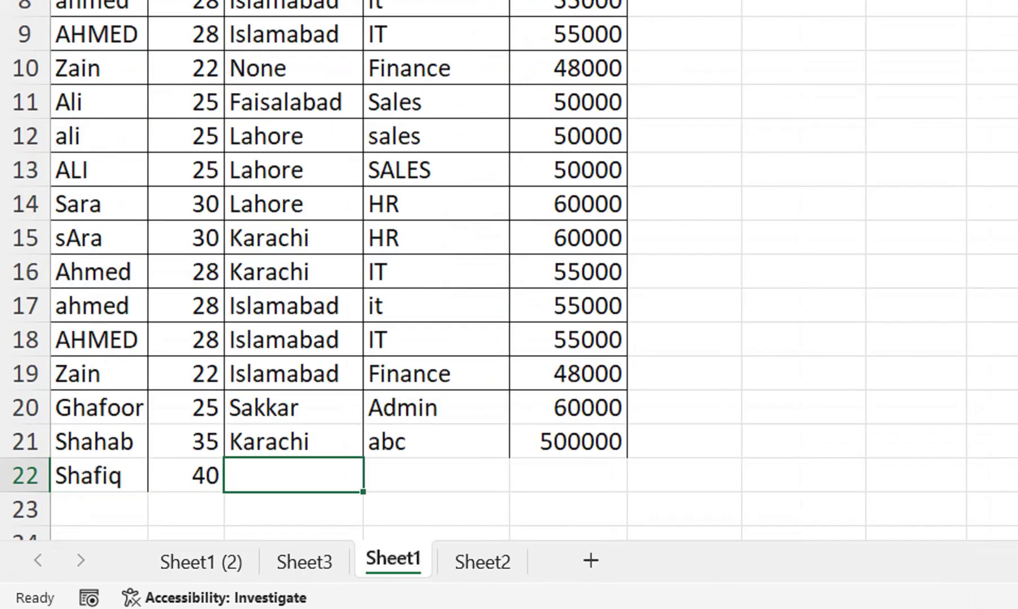
Fill the city, department and salary from row 21 down into C22:E22
{"action": "key", "text": "Up"}
{"action": "key", "text": "shift+Right"}
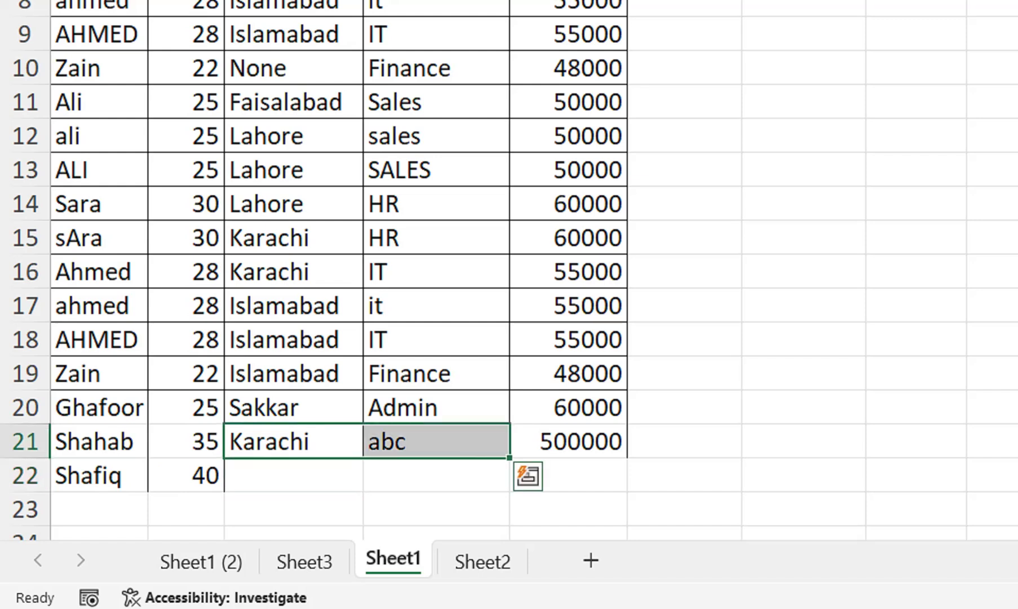
{"action": "key", "text": "shift+Right"}
{"action": "key", "text": "shift+Down"}
{"action": "key", "text": "ctrl+d"}
Replace the department in D22 with Transport
{"action": "key", "text": "Right"}
{"action": "key", "text": "Down"}
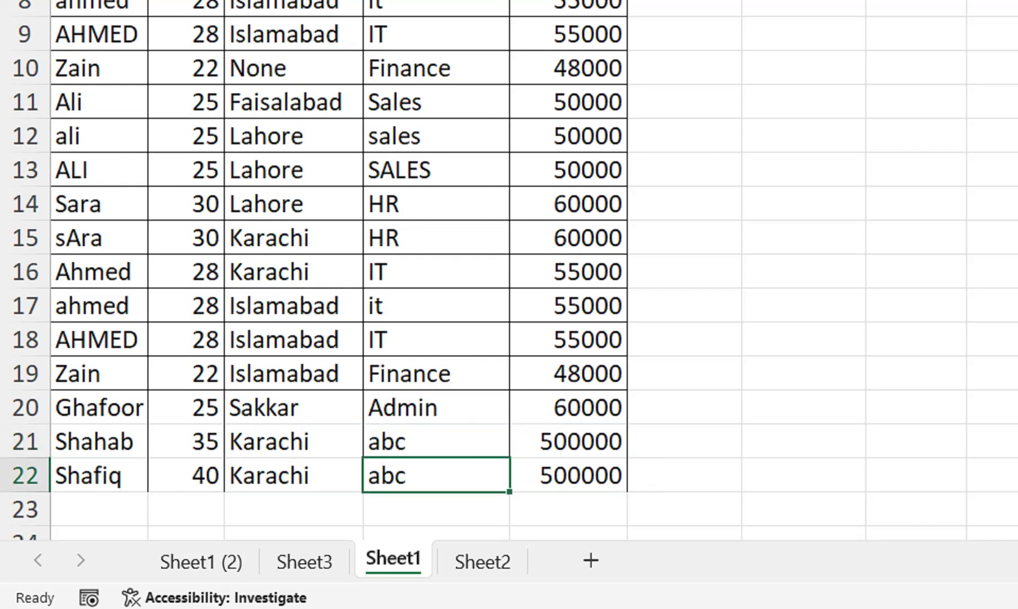
{"action": "type", "text": "HR"}
{"action": "key", "text": "BackSpace"}
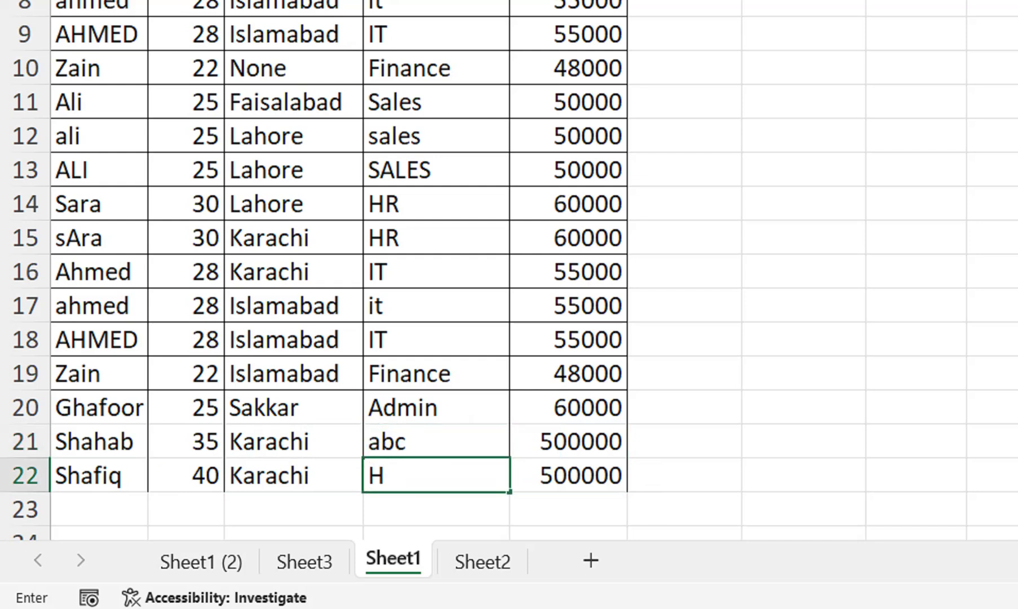
{"action": "key", "text": "BackSpace"}
{"action": "type", "text": "Tr"}
{"action": "key", "text": "BackSpace"}
{"action": "type", "text": "ransport"}
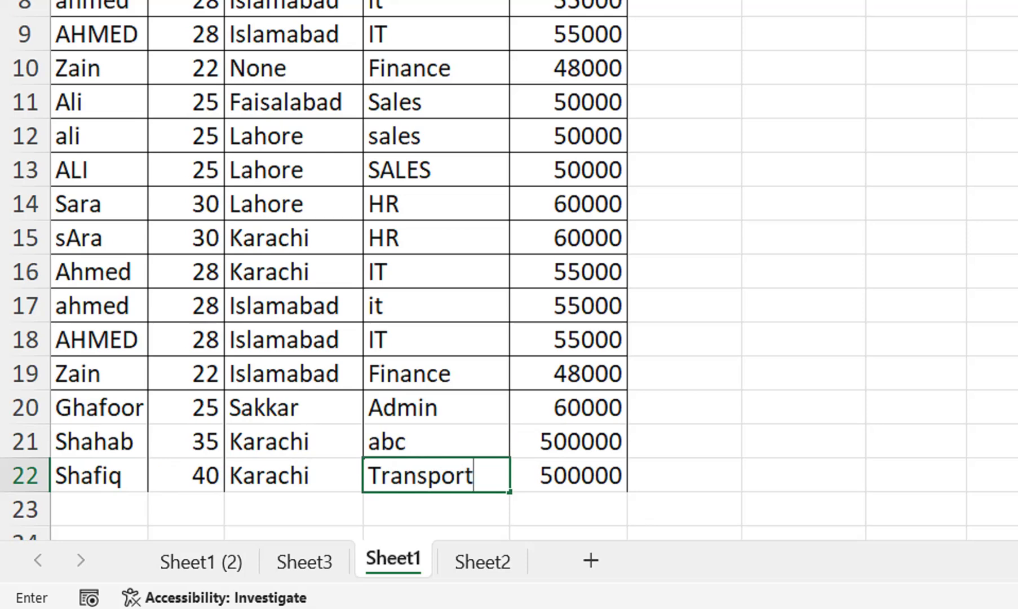
{"action": "key", "text": "Return"}
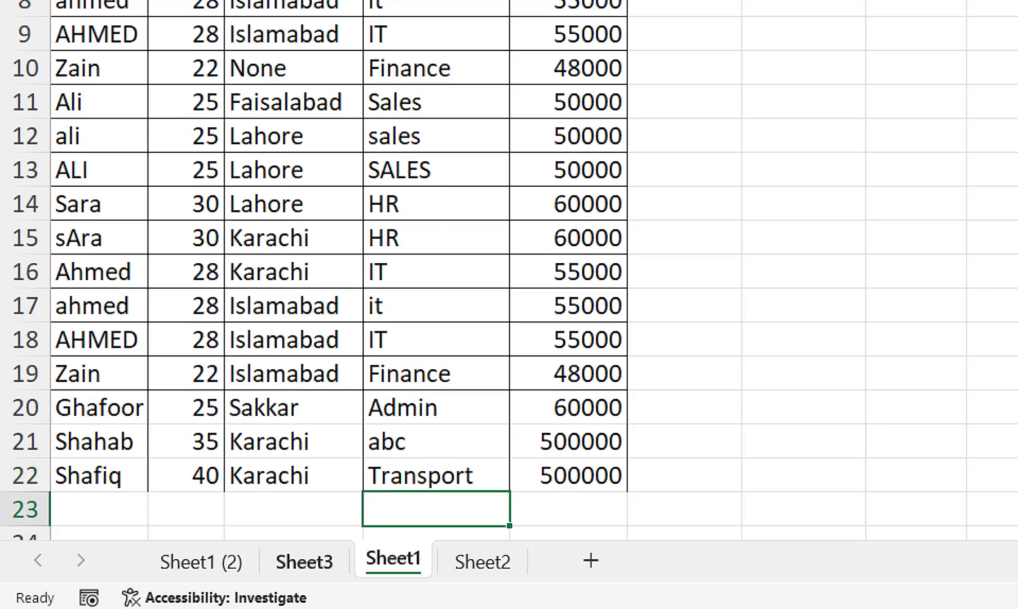
Refresh the Sheet3 PivotTable again to include the Transport record
{"action": "left_click", "coordinate": [304, 562]}
{"action": "right_click", "coordinate": [256, 40]}
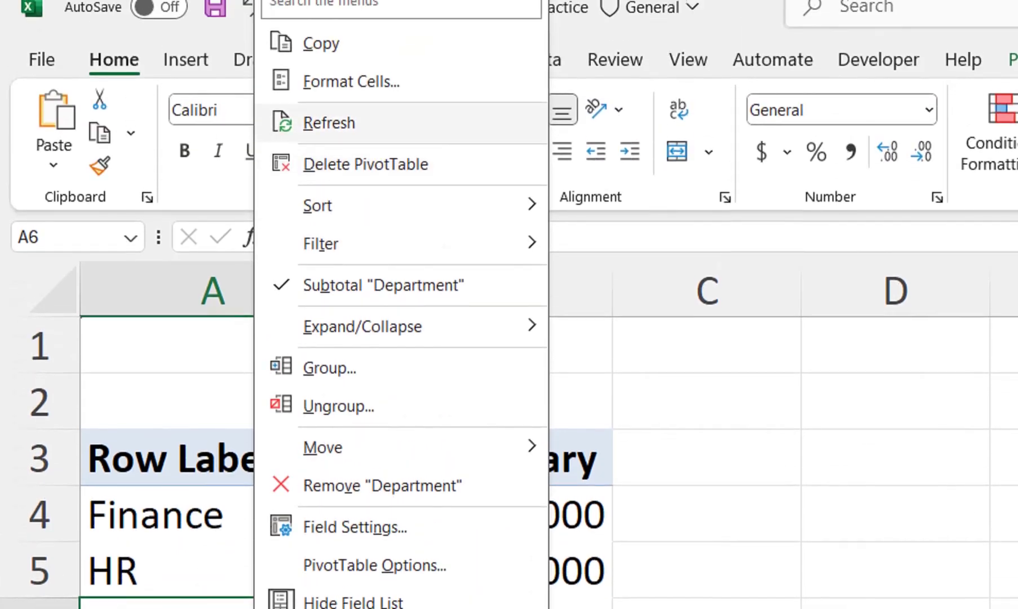
{"action": "left_click", "coordinate": [329, 123]}
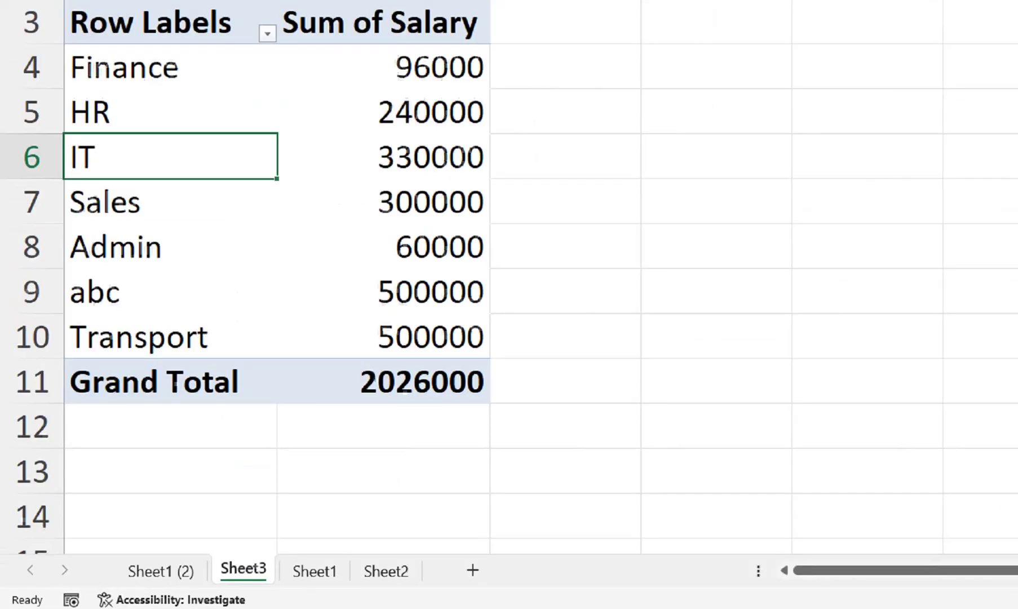
Open the VBA code module of Sheet3
{"action": "right_click", "coordinate": [152, 585]}
{"action": "left_click", "coordinate": [207, 456]}
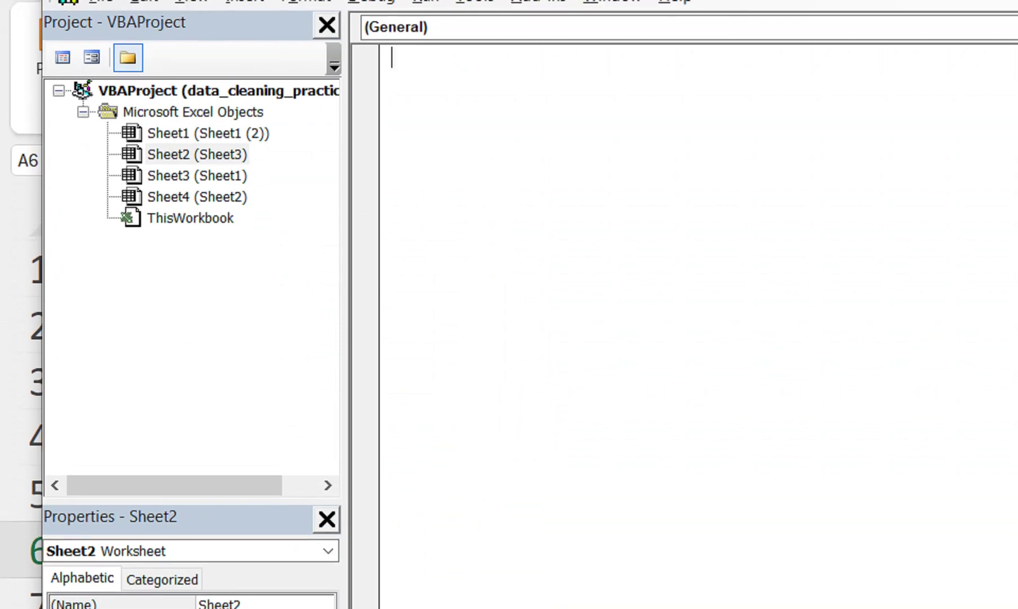
{"action": "type", "text": "Subauto total"}
{"action": "key", "text": "Return"}
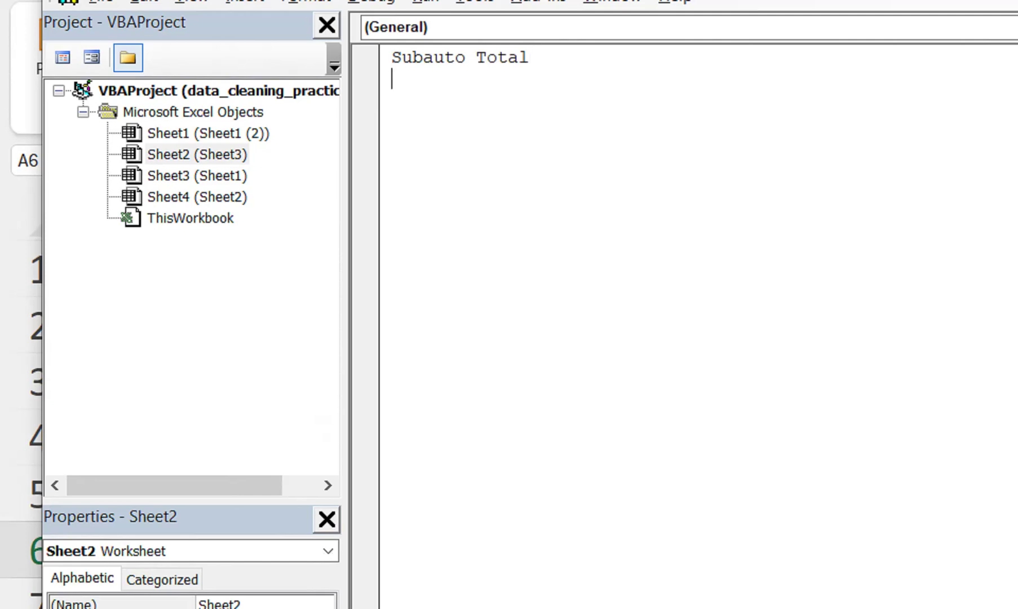
{"action": "left_click", "coordinate": [391, 58]}
{"action": "key", "text": "Right"}
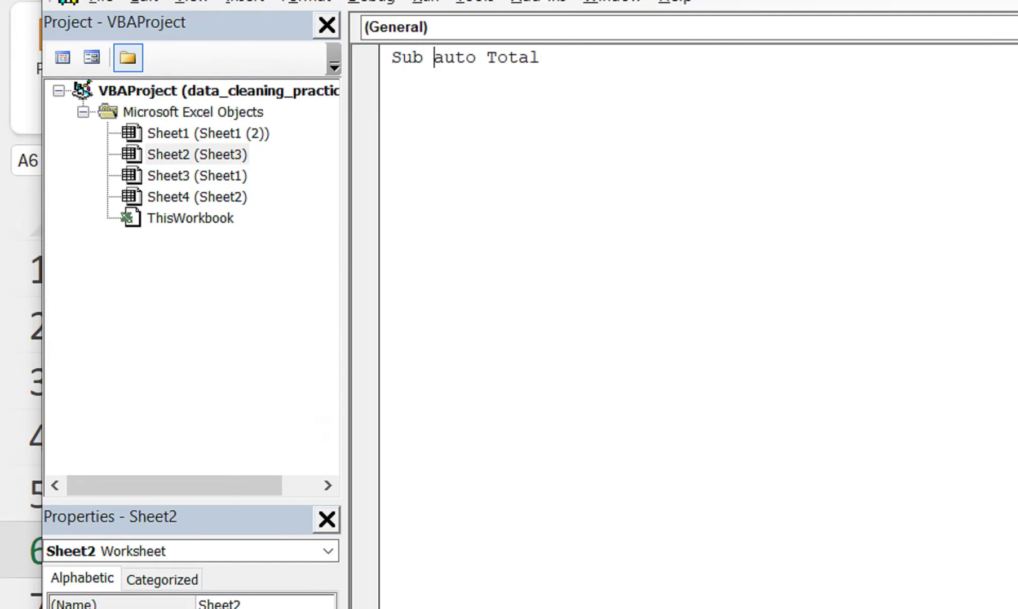
{"action": "key", "text": "Return"}
{"action": "key", "text": "Return"}
{"action": "key", "text": "ctrl+a"}
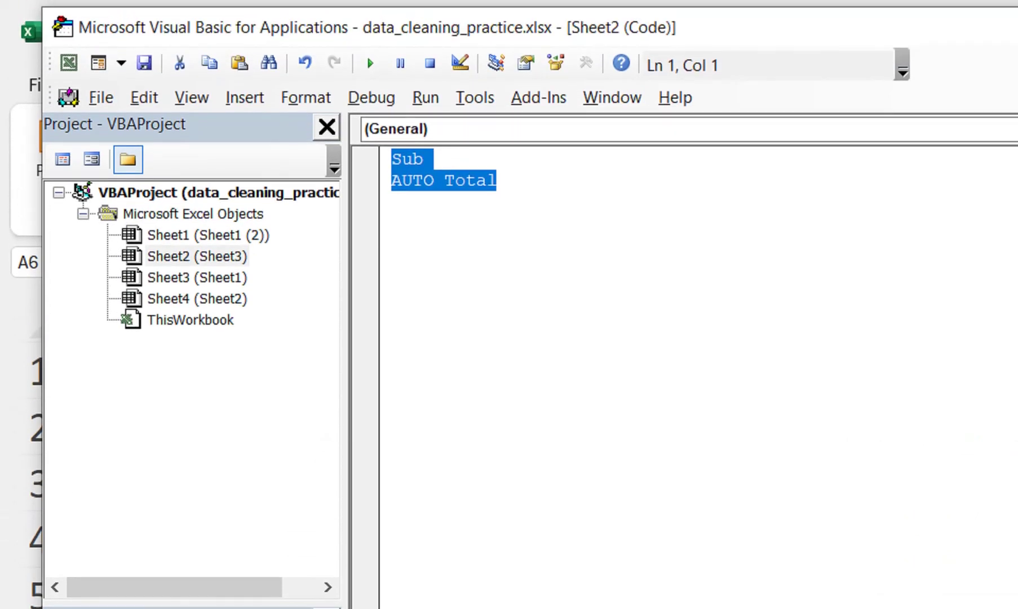
{"action": "key", "text": "Delete"}
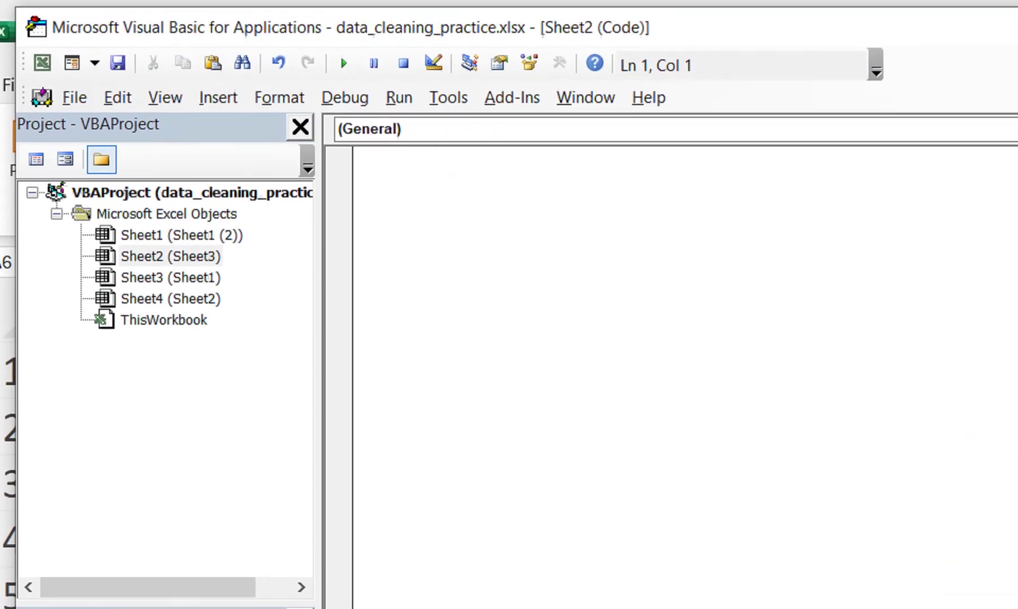
Create a Worksheet SelectionChange event procedure containing the statement ThisWorkbook.RefreshAll
{"action": "left_click", "coordinate": [846, 129]}
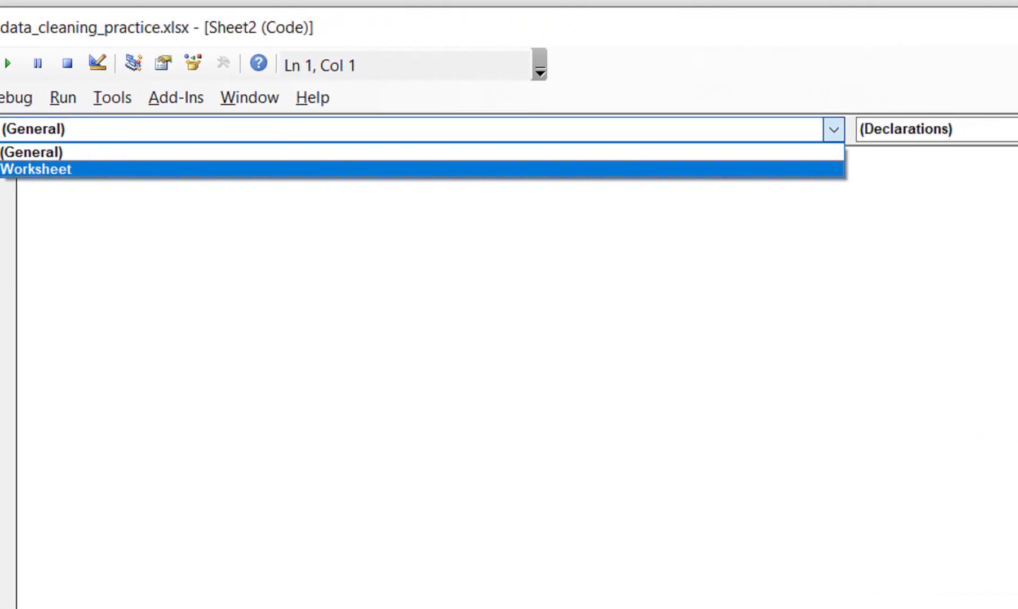
{"action": "left_click", "coordinate": [676, 169]}
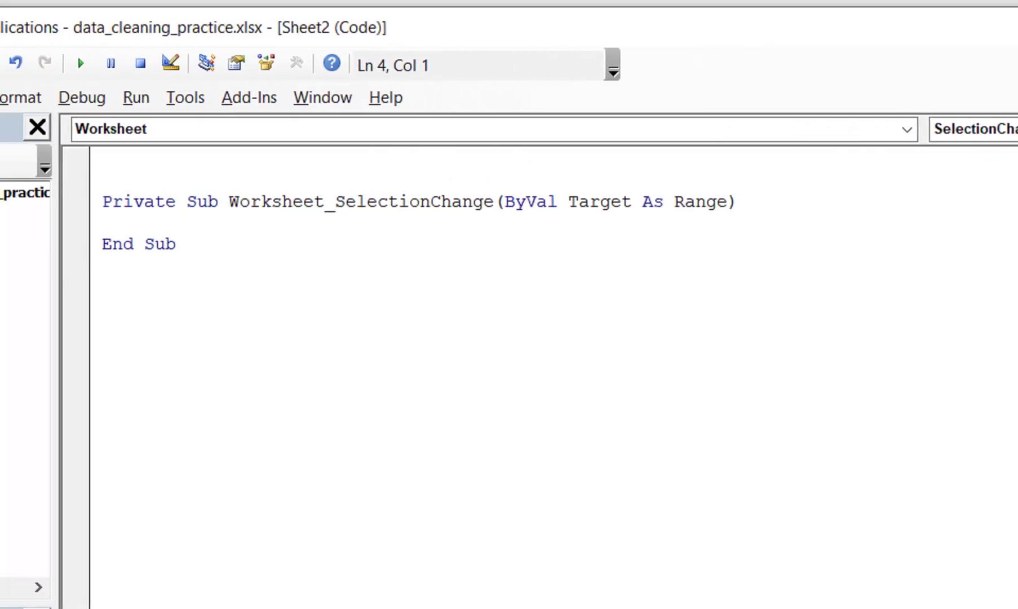
{"action": "type", "text": "tis"}
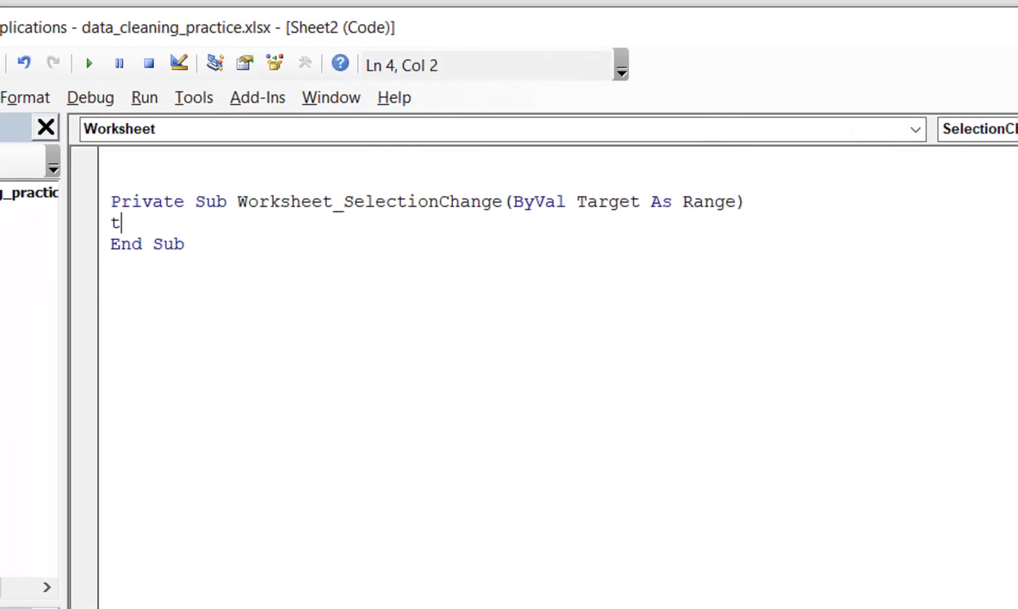
{"action": "key", "text": "BackSpace"}
{"action": "key", "text": "BackSpace"}
{"action": "type", "text": "hisworkbb"}
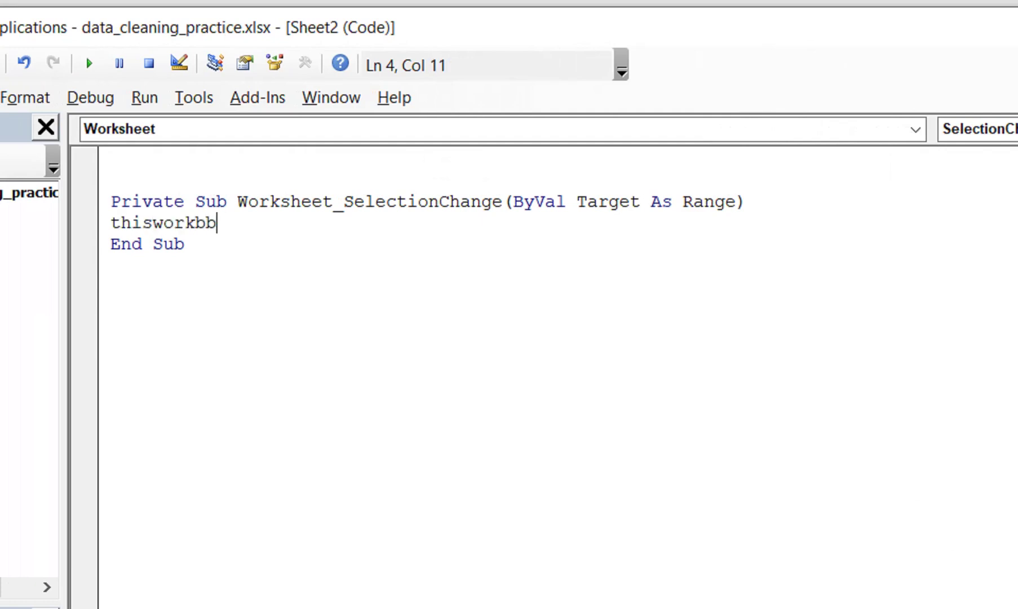
{"action": "key", "text": "BackSpace"}
{"action": "type", "text": "ook.ref"}
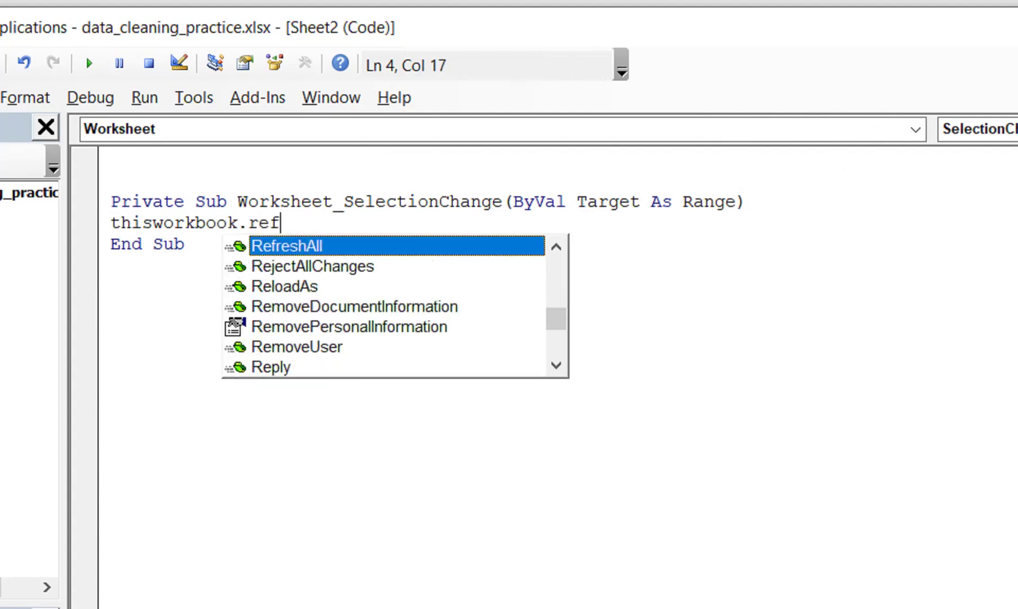
{"action": "key", "text": "Tab"}
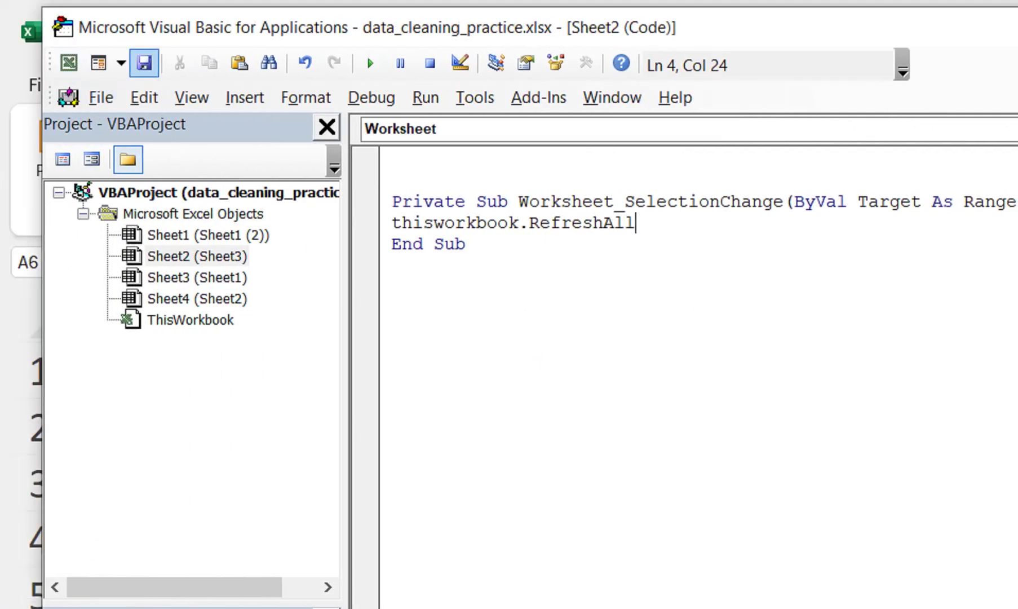
Try to run the event procedure, dismiss the Macros dialog and return to the Sheet3 PivotTable in the workbook
{"action": "left_click", "coordinate": [370, 62]}
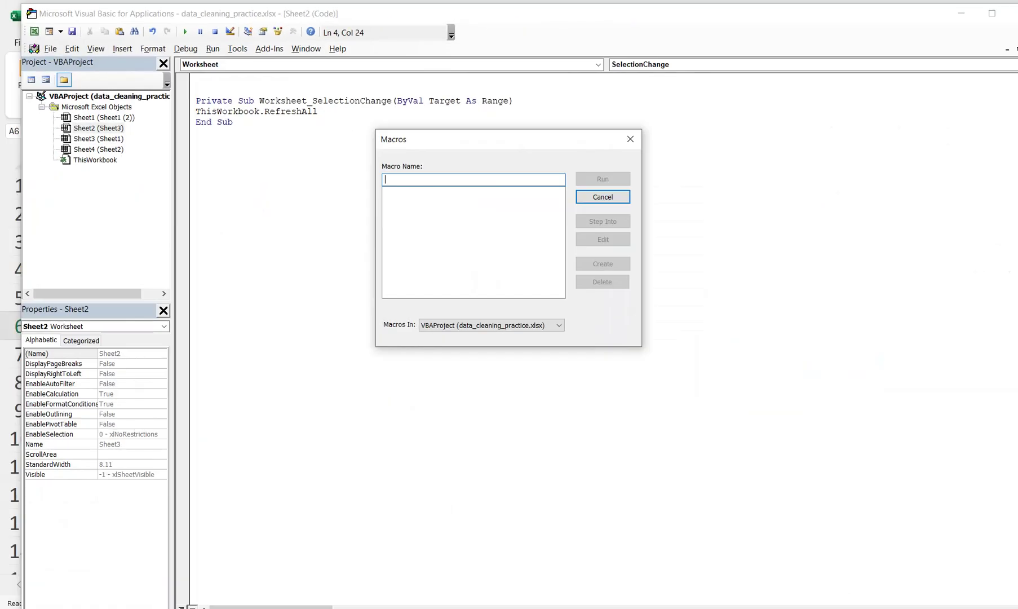
{"action": "left_click", "coordinate": [630, 139]}
{"action": "left_click", "coordinate": [35, 31]}
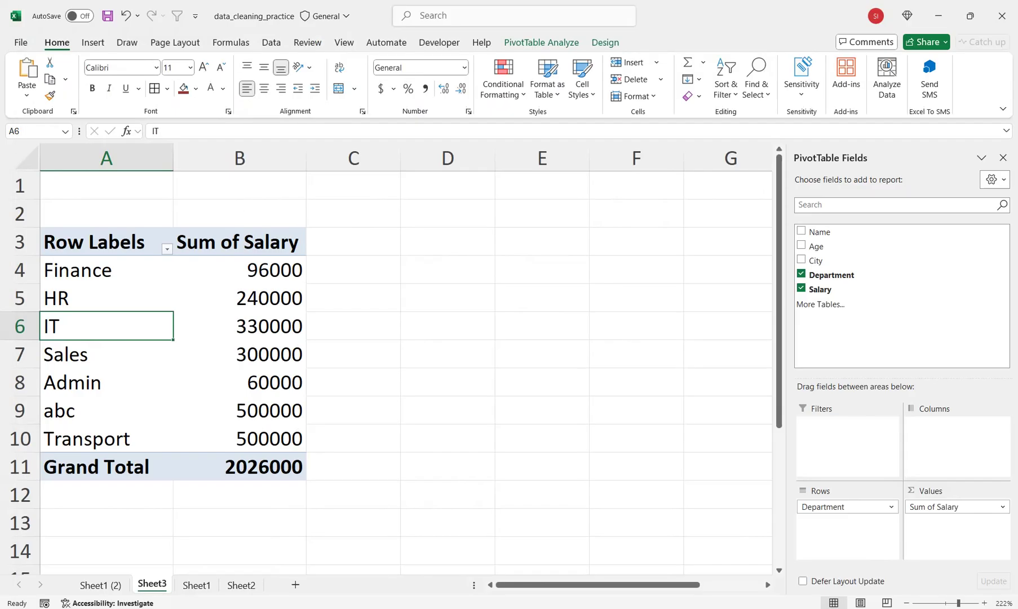
{"action": "left_click", "coordinate": [240, 269]}
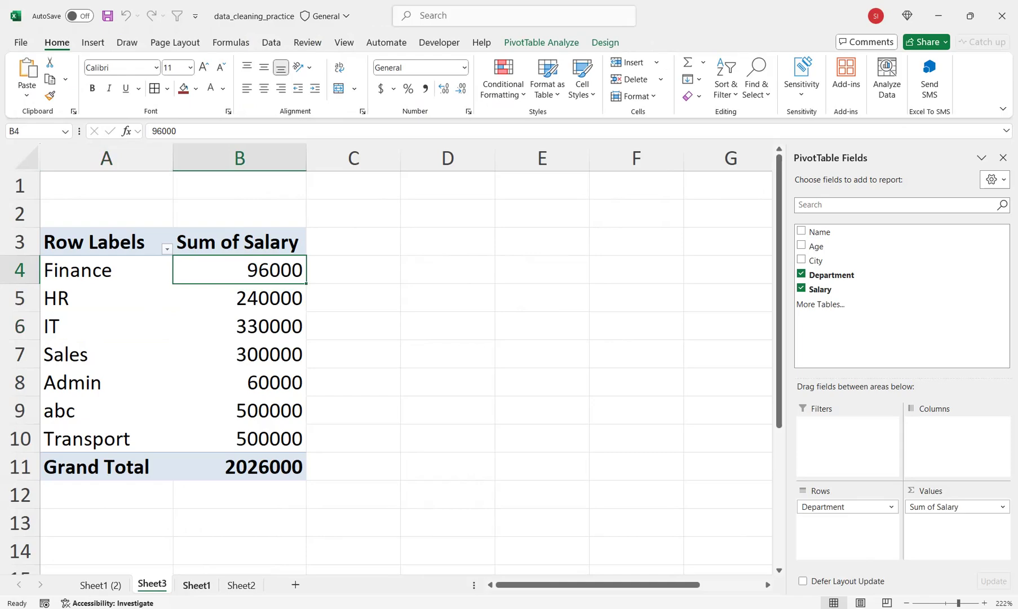
Set the salary of the abc record in E21 of Sheet1 to 600000
{"action": "left_click", "coordinate": [196, 585]}
{"action": "left_click", "coordinate": [284, 524]}
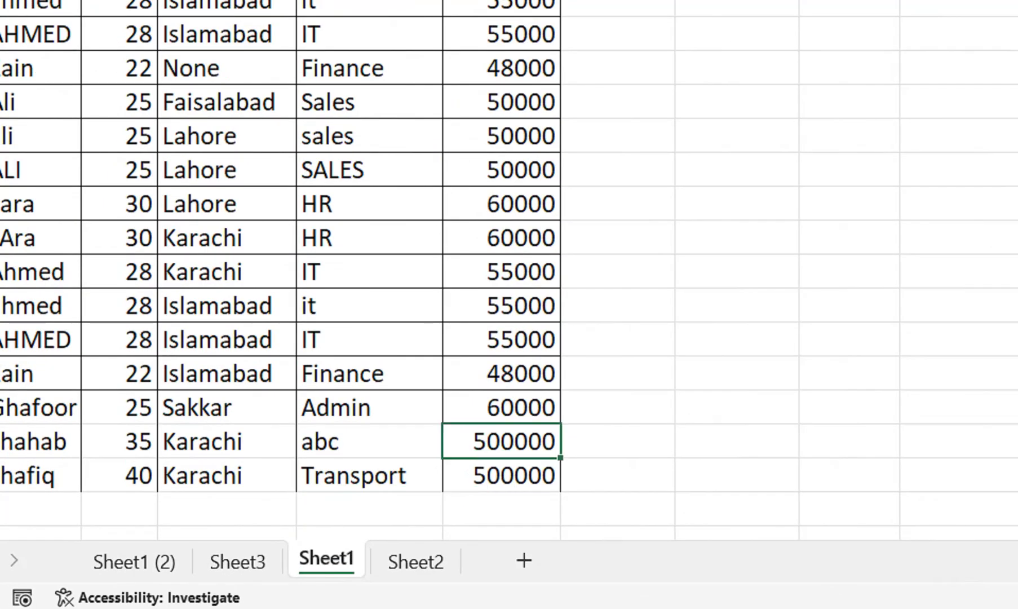
{"action": "type", "text": "600000"}
{"action": "key", "text": "Return"}
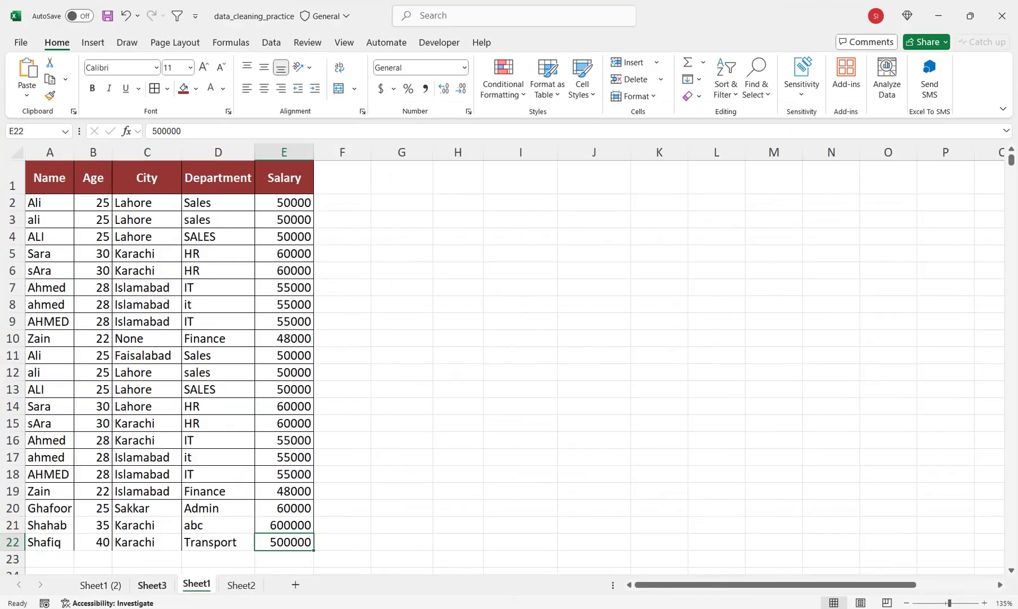
Return to Sheet3 and select the abc salary total in B9 to trigger the PivotTable refresh
{"action": "left_click", "coordinate": [238, 561]}
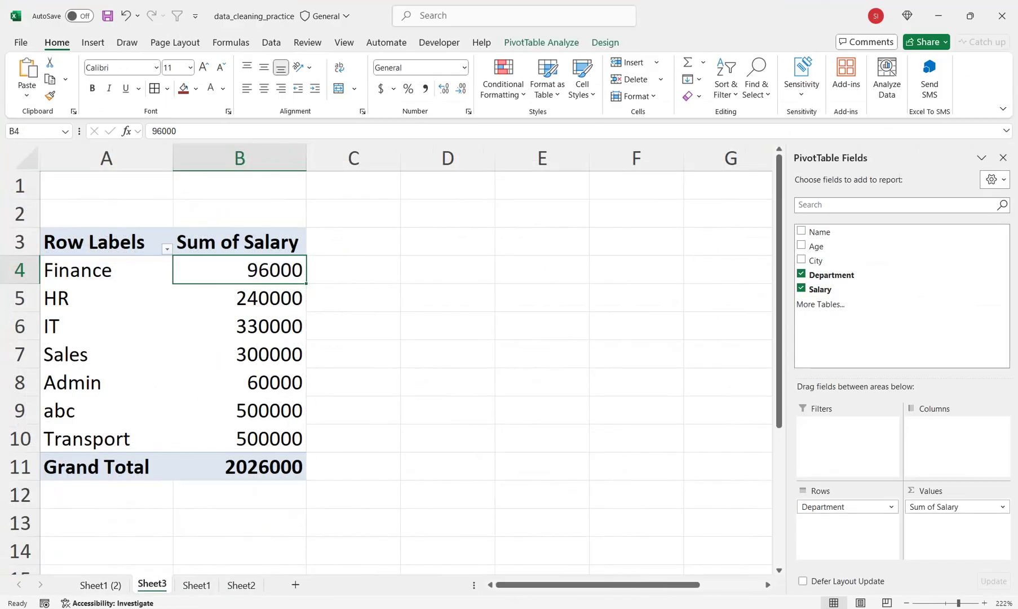
{"action": "left_click", "coordinate": [208, 405]}
{"action": "key", "text": "alt+F5"}
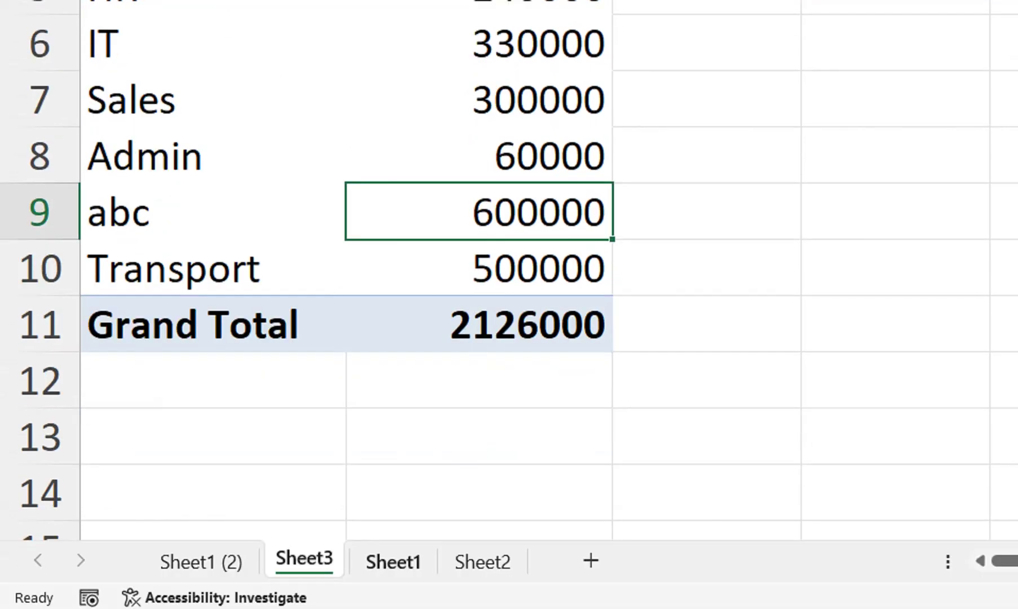
Start a new record in row 23 of Sheet1 with a person's name, age 40 and the city Flash Filled from row 22
{"action": "left_click", "coordinate": [392, 561]}
{"action": "left_click", "coordinate": [99, 509]}
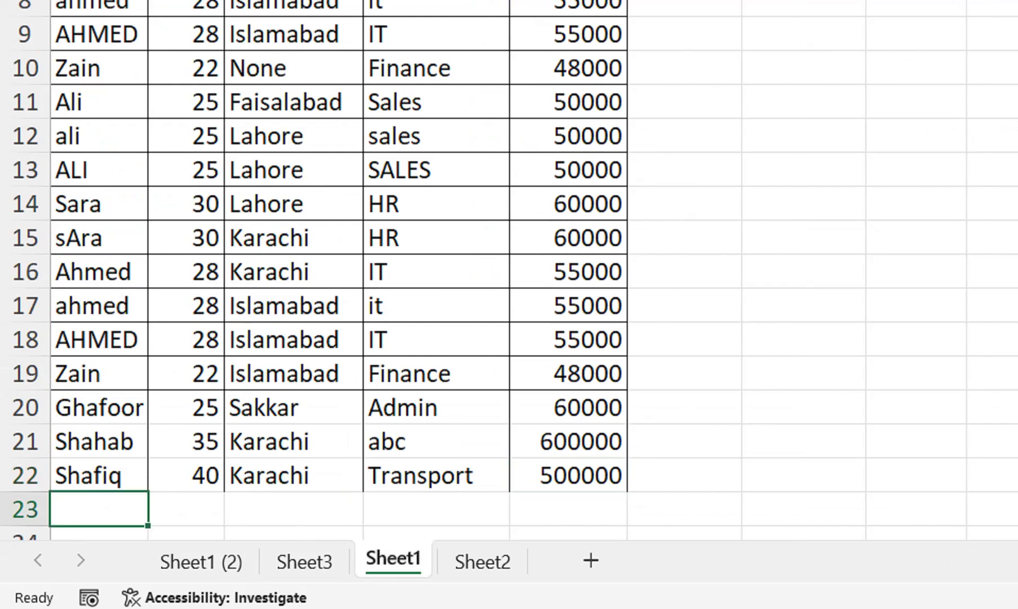
{"action": "type", "text": "Kafeel"}
{"action": "key", "text": "Tab"}
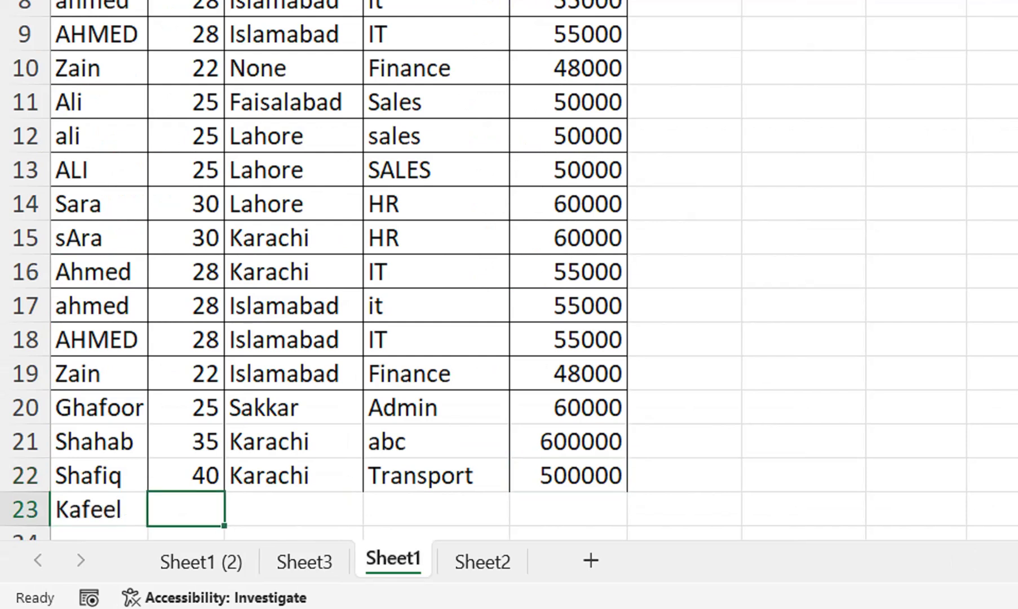
{"action": "type", "text": "40"}
{"action": "key", "text": "Tab"}
{"action": "key", "text": "Up"}
{"action": "key", "text": "shift+Down"}
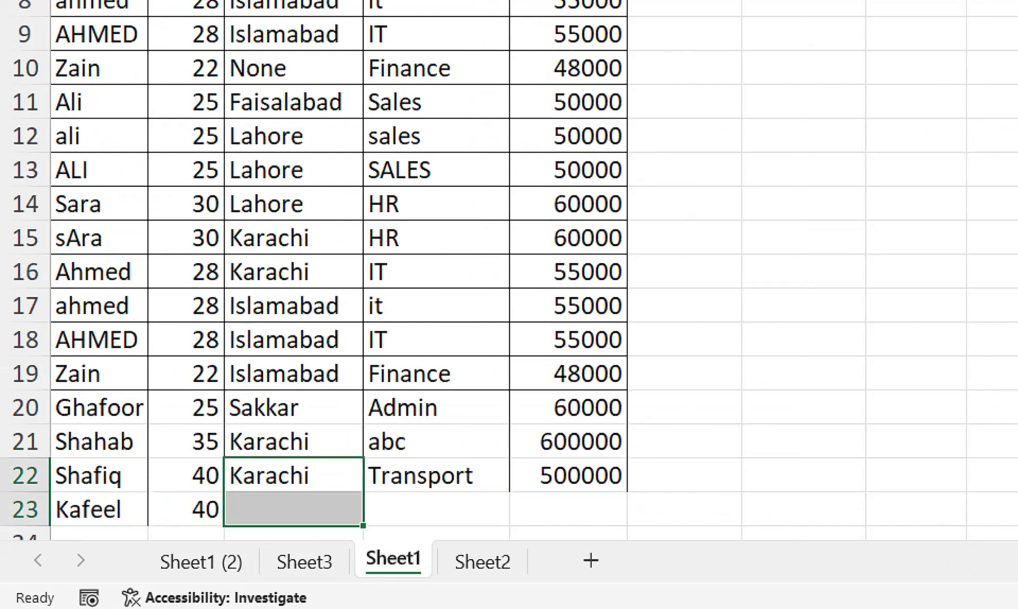
{"action": "key", "text": "ctrl+e"}
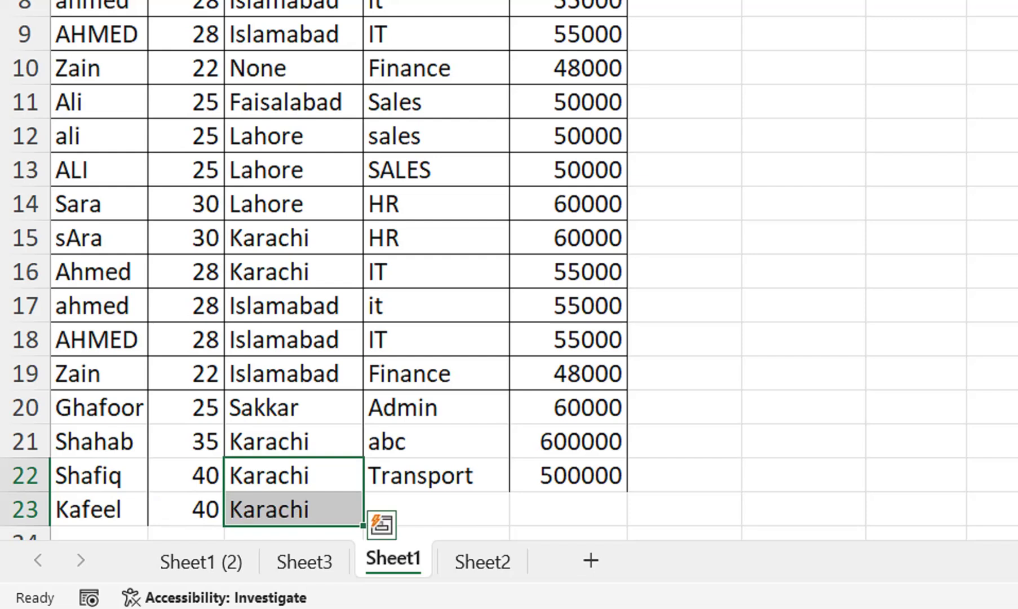
Enter the department Admin and the salary 320000 in D23:E23
{"action": "key", "text": "Right"}
{"action": "key", "text": "Down"}
{"action": "key", "text": "Up"}
{"action": "key", "text": "Down"}
{"action": "type", "text": "Admin"}
{"action": "key", "text": "Tab"}
{"action": "type", "text": "320000"}
{"action": "key", "text": "Return"}
Change the department in D23 to Admins
{"action": "key", "text": "Up"}
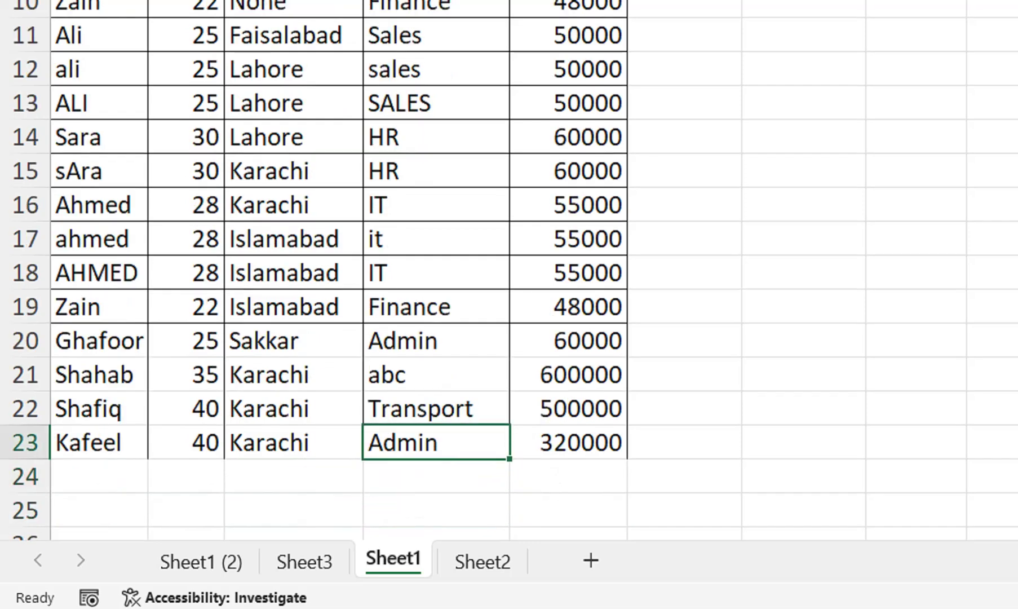
{"action": "key", "text": "F2"}
{"action": "type", "text": "s"}
{"action": "key", "text": "Return"}
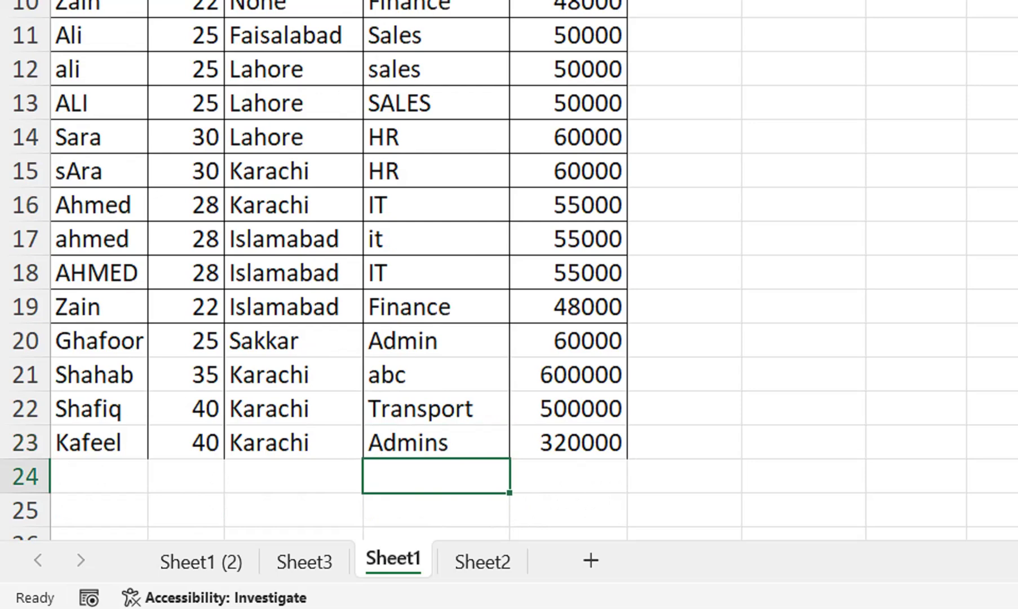
Return to Sheet3 and change the selected PivotTable cell to trigger a refresh that includes the Admins record
{"action": "key", "text": "ctrl+Page_Up"}
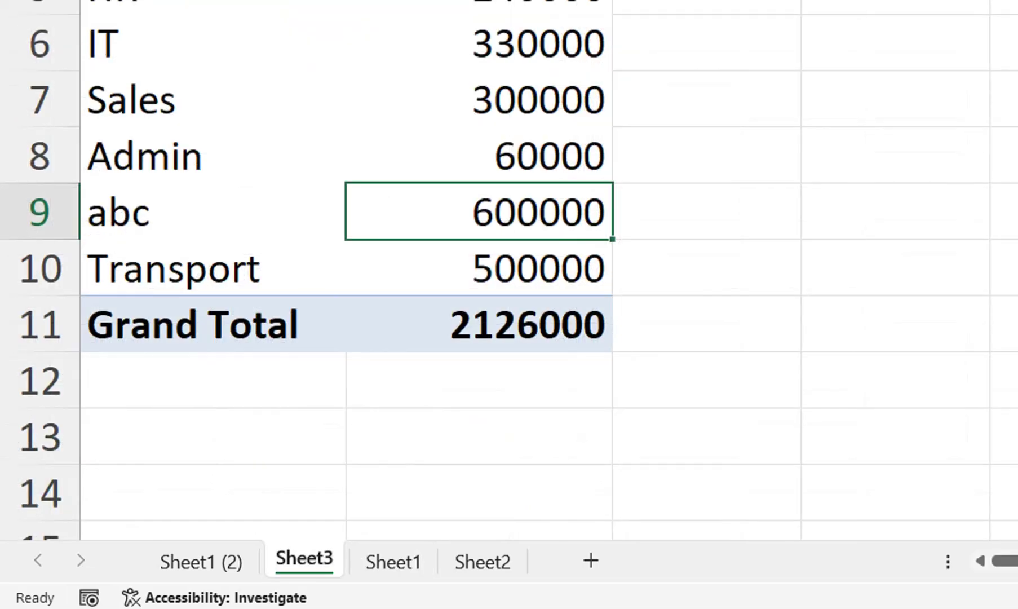
{"action": "key", "text": "Up"}
{"action": "key", "text": "alt+F5"}
{"action": "left_click", "coordinate": [213, 324]}
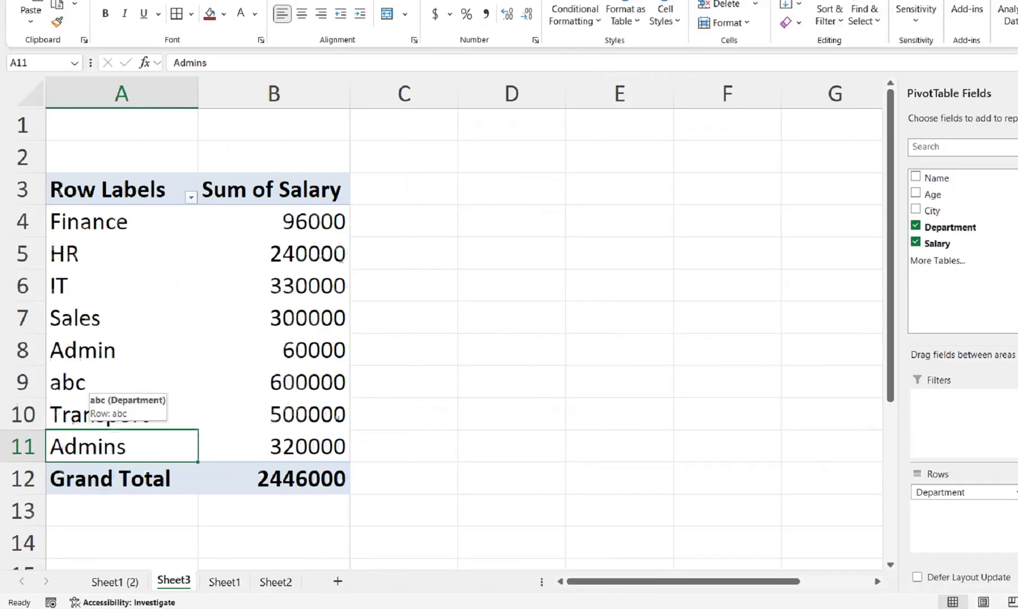
{"action": "left_click", "coordinate": [479, 155]}
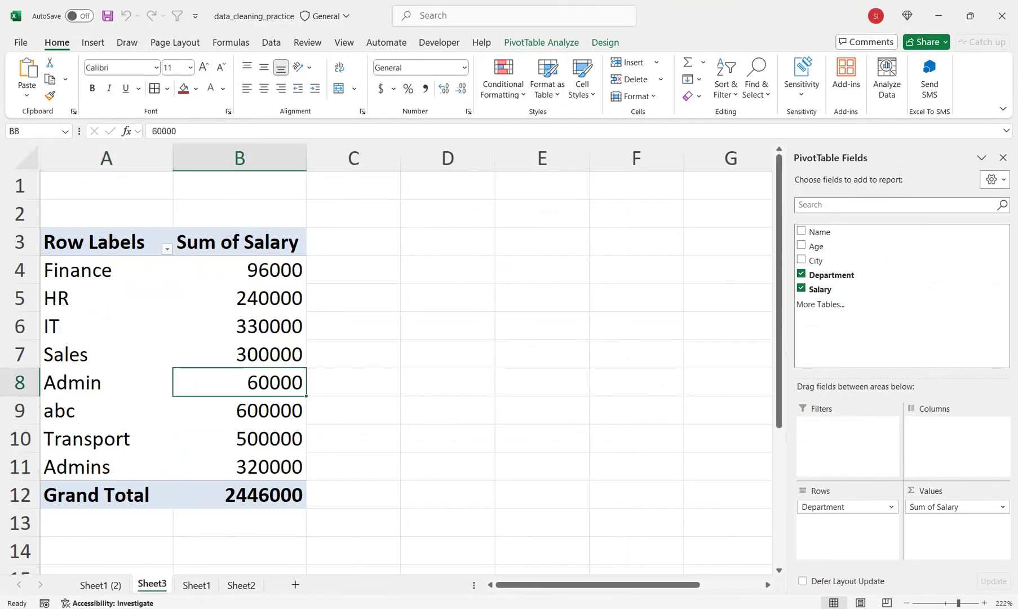